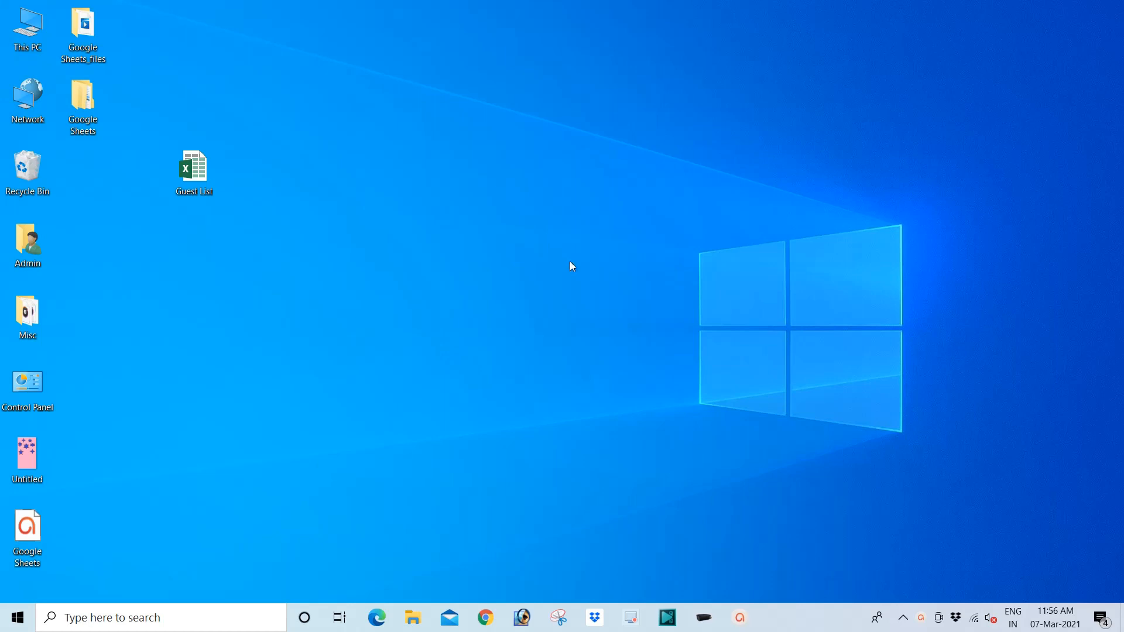
Open the Guest List workbook from the desktop, review its My, Brother's and Sister's Guest List sheets, and close it
double_click(200, 170)
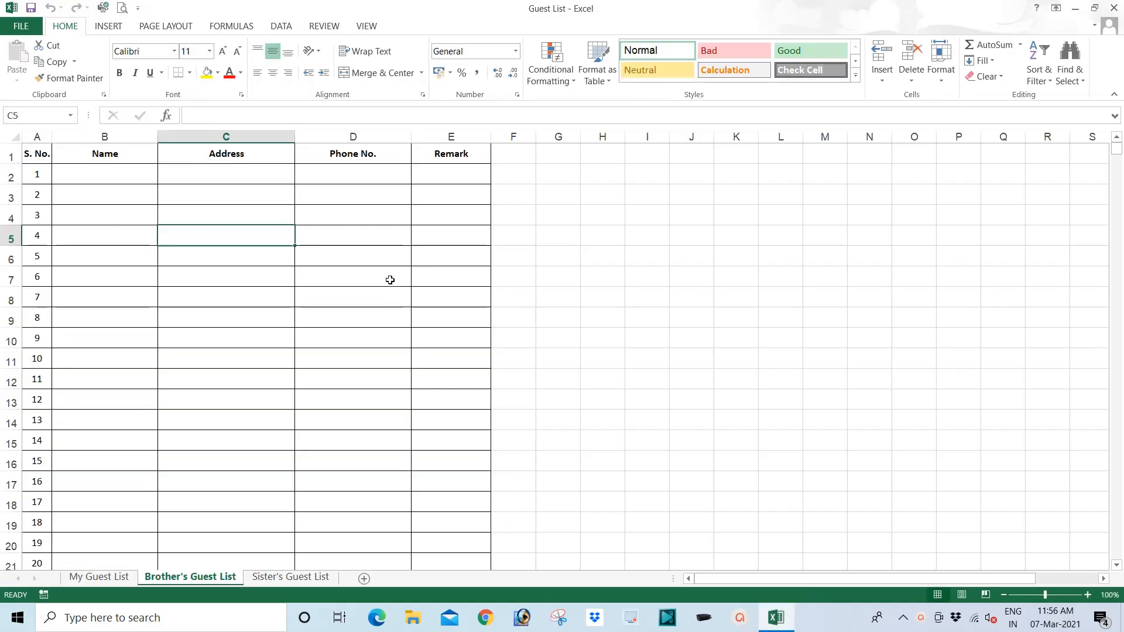
click(100, 579)
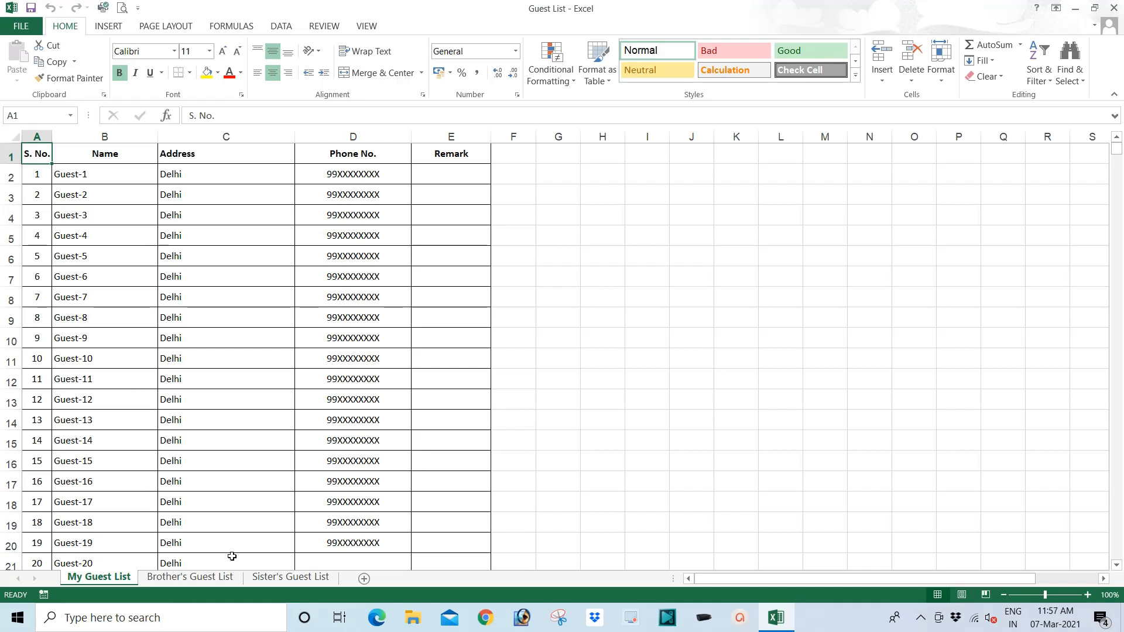
click(177, 578)
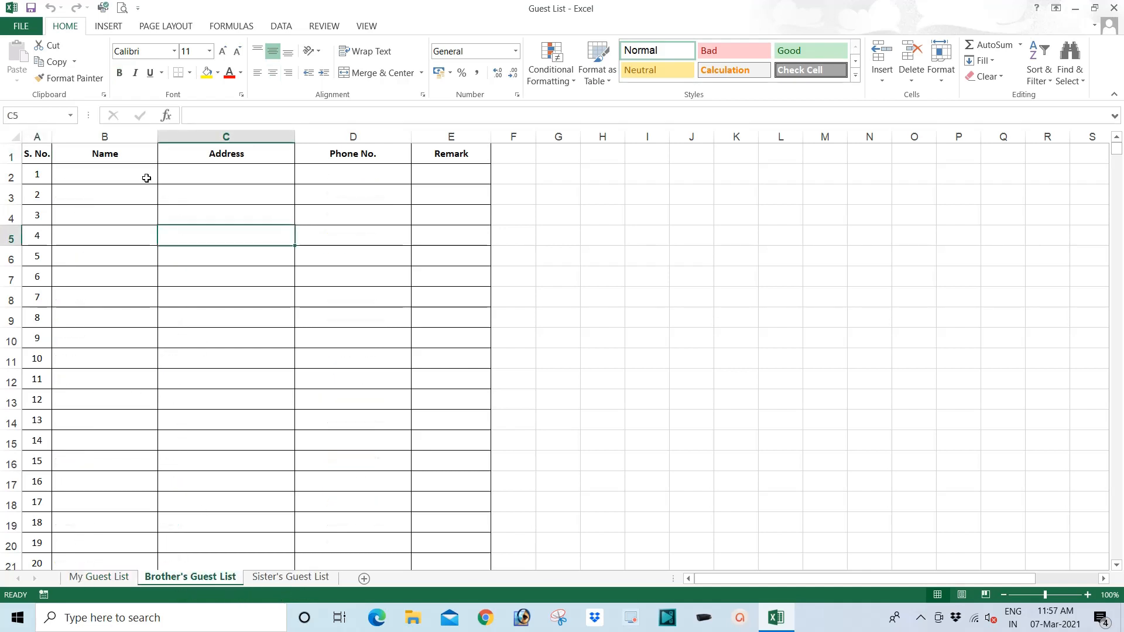
click(280, 578)
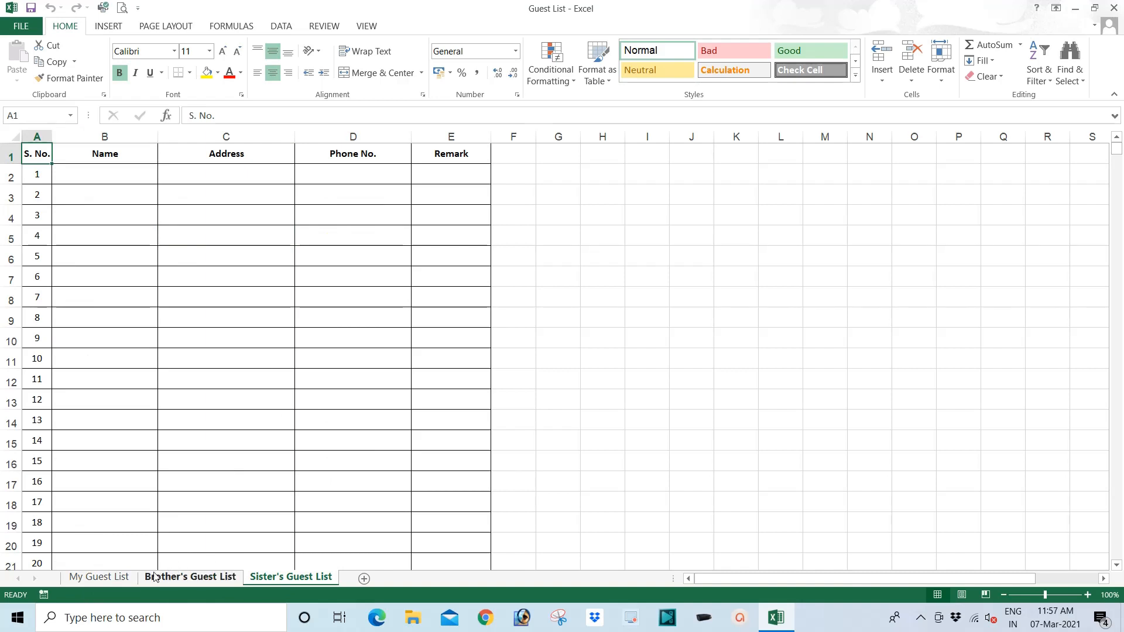
click(91, 579)
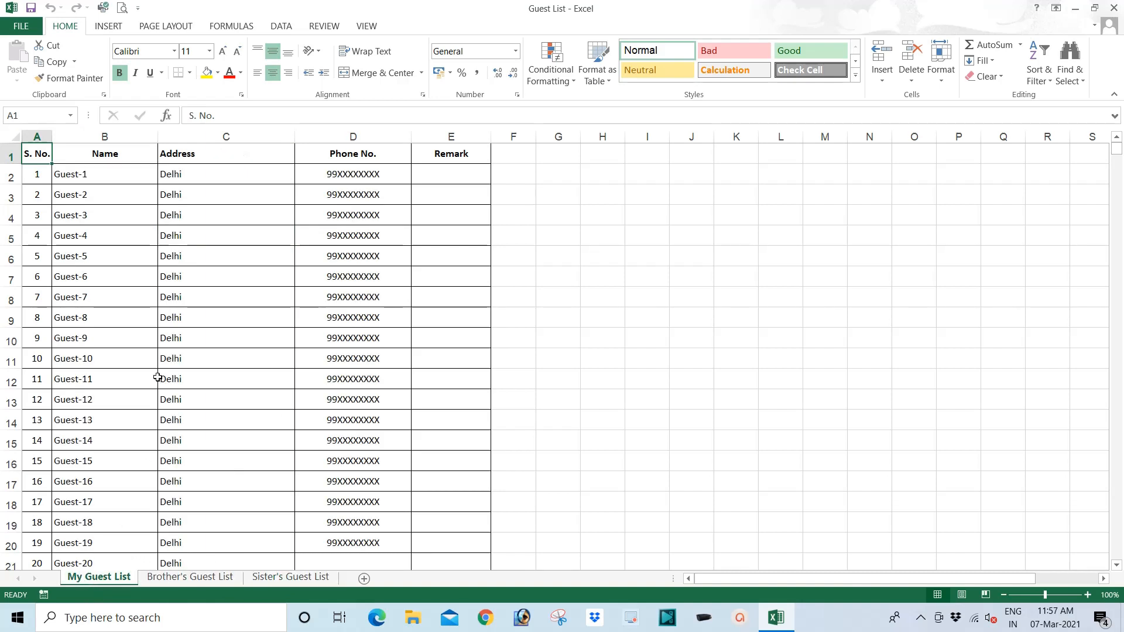
click(175, 578)
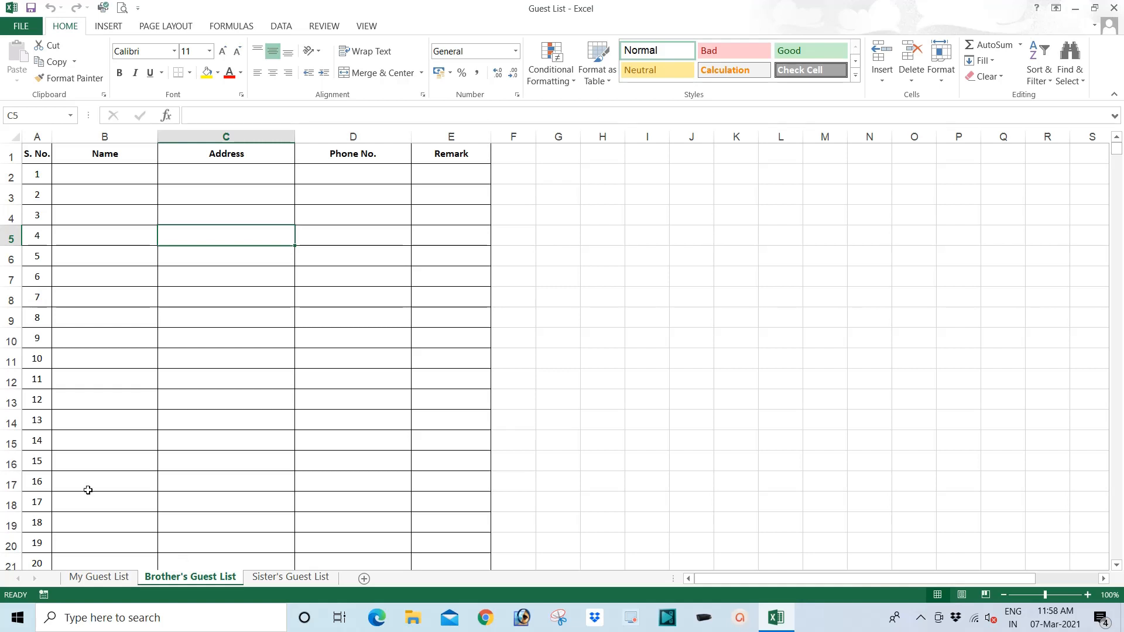
click(98, 577)
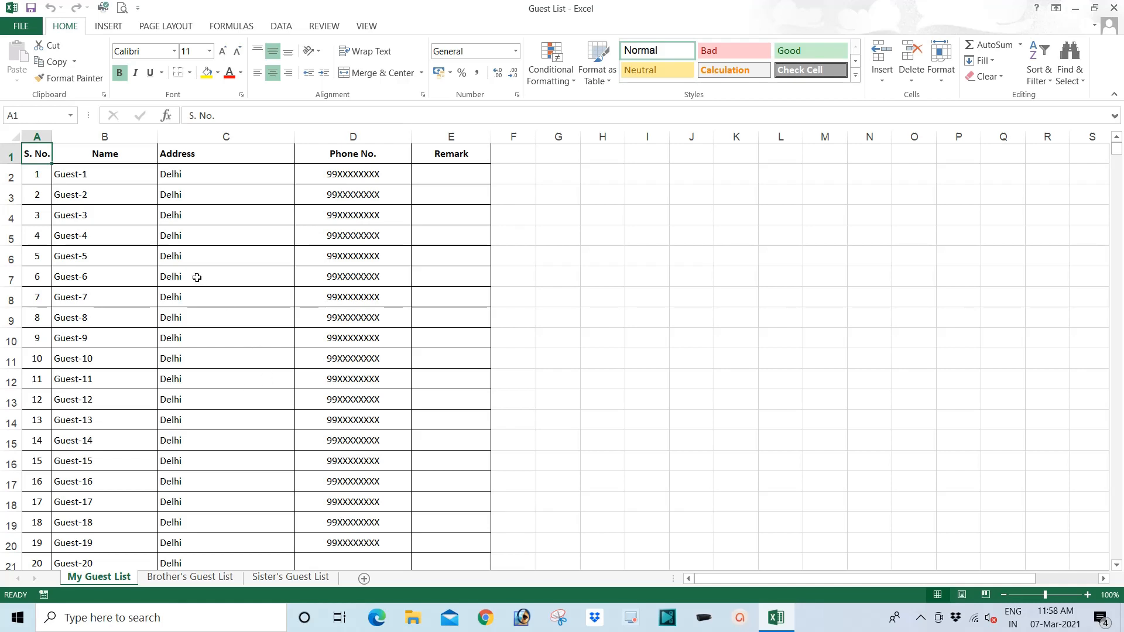
click(1114, 9)
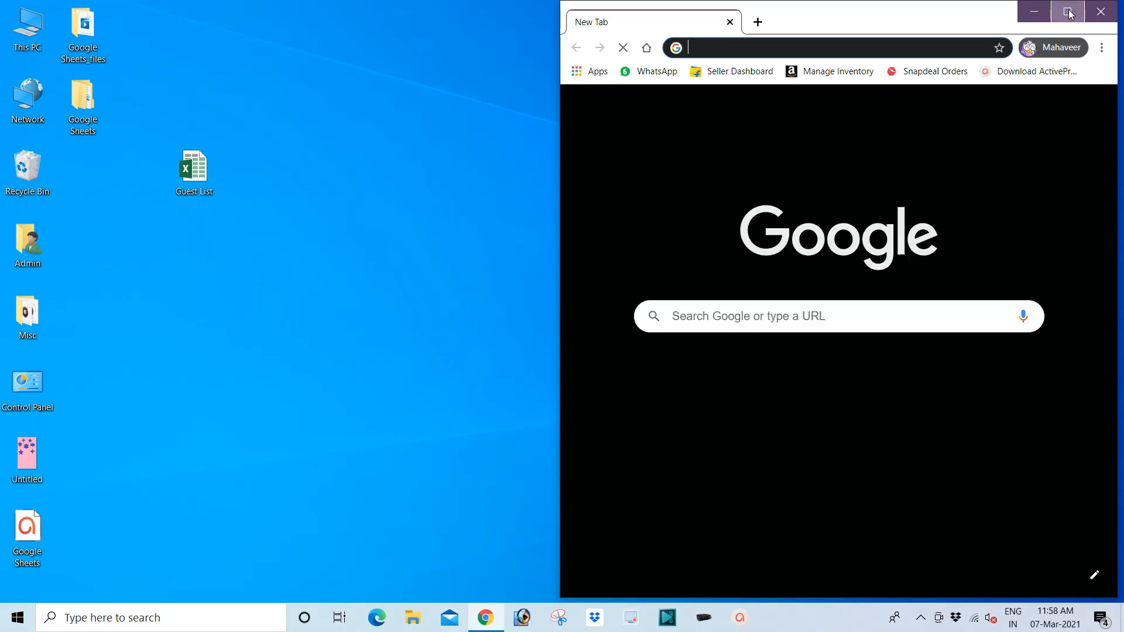
Open Google Sheets from the Google home page in Chrome and create a blank spreadsheet
click(1063, 16)
click(87, 39)
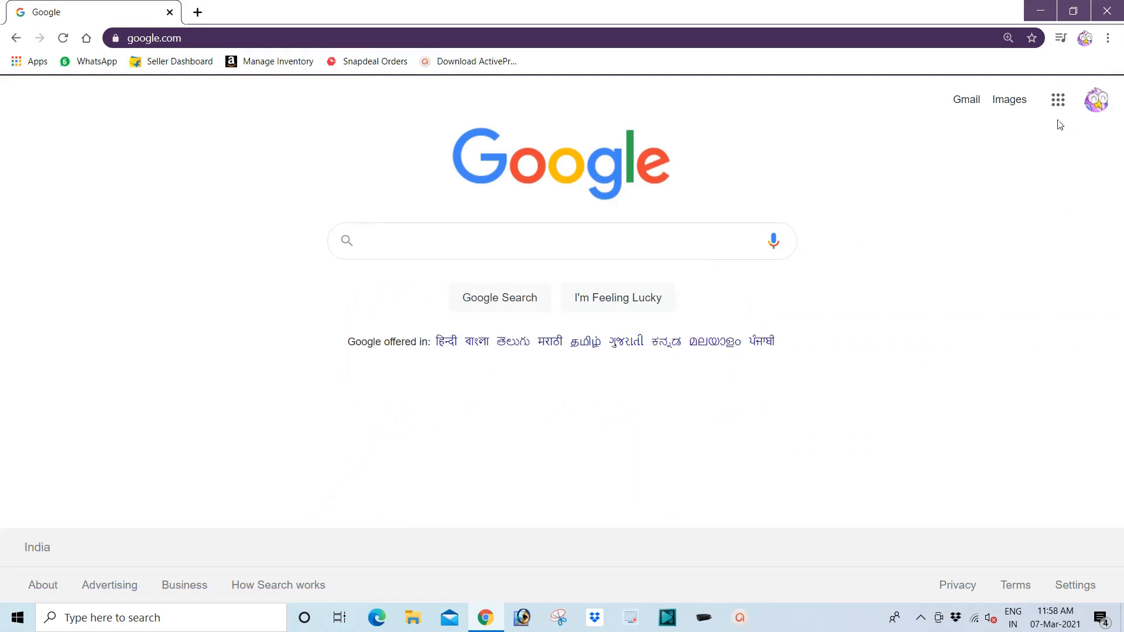
click(1058, 102)
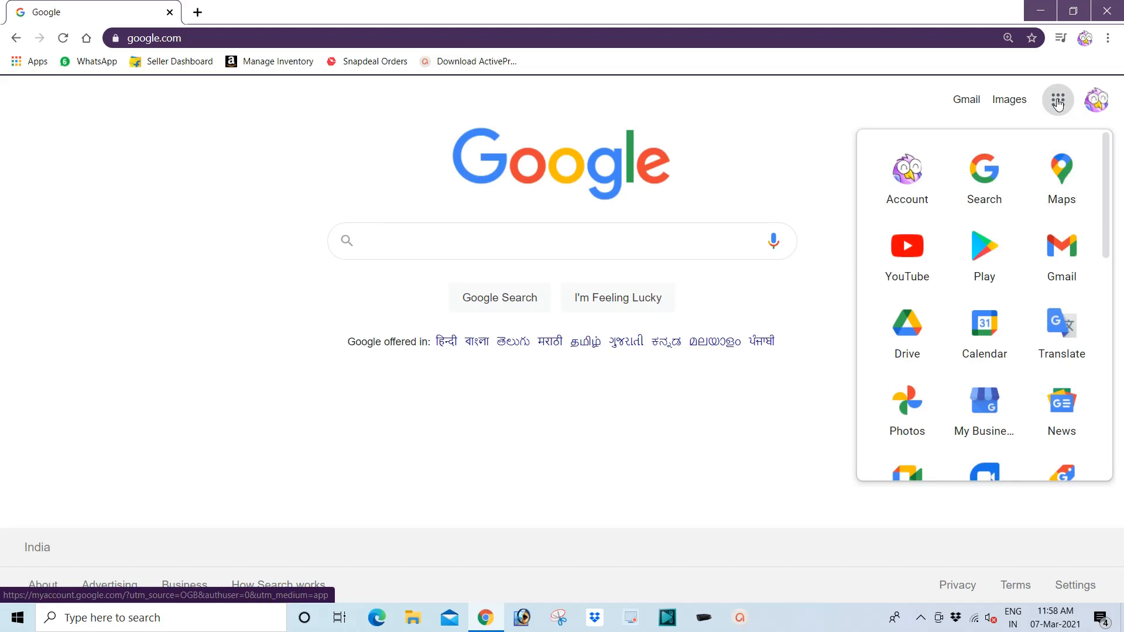
scroll(1021, 228, down, 3)
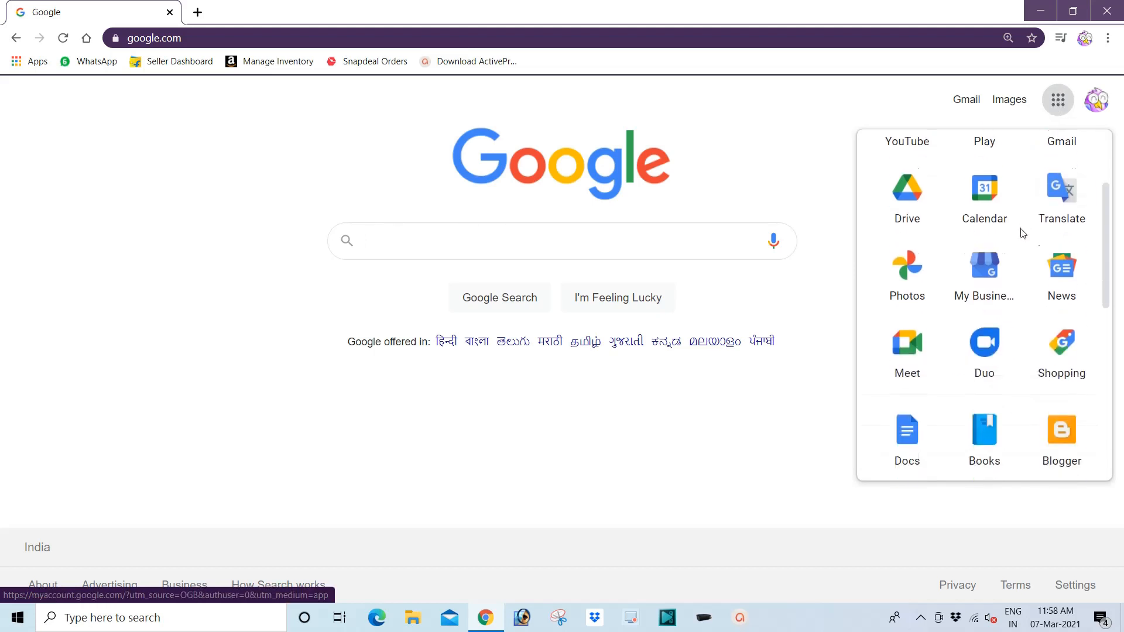
scroll(1017, 250, down, 1)
scroll(1007, 293, down, 2)
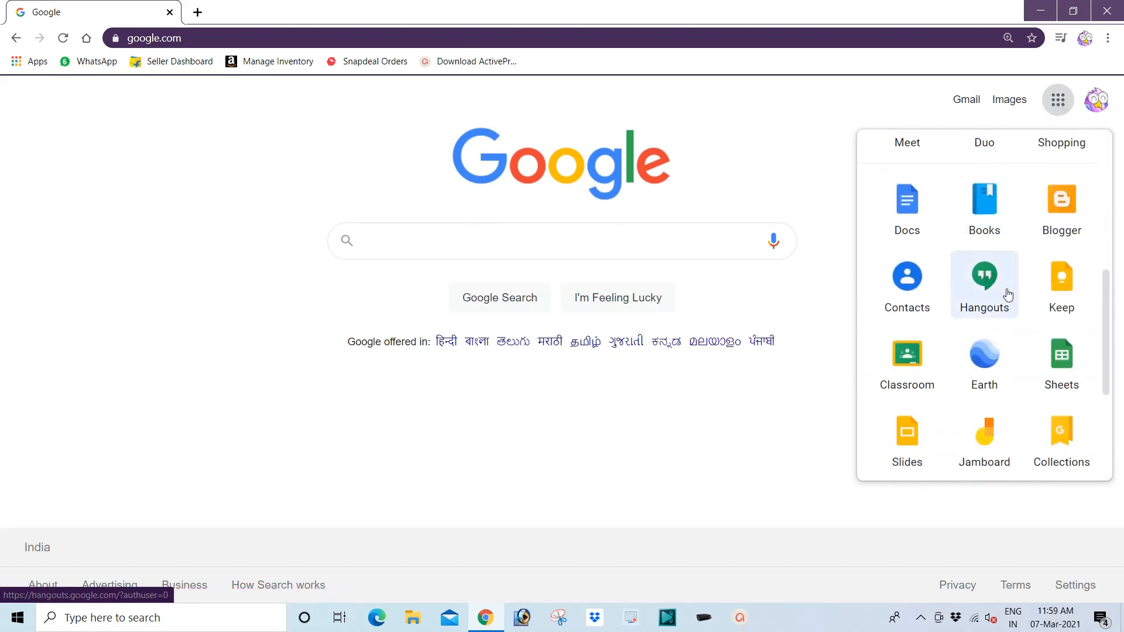
click(1057, 366)
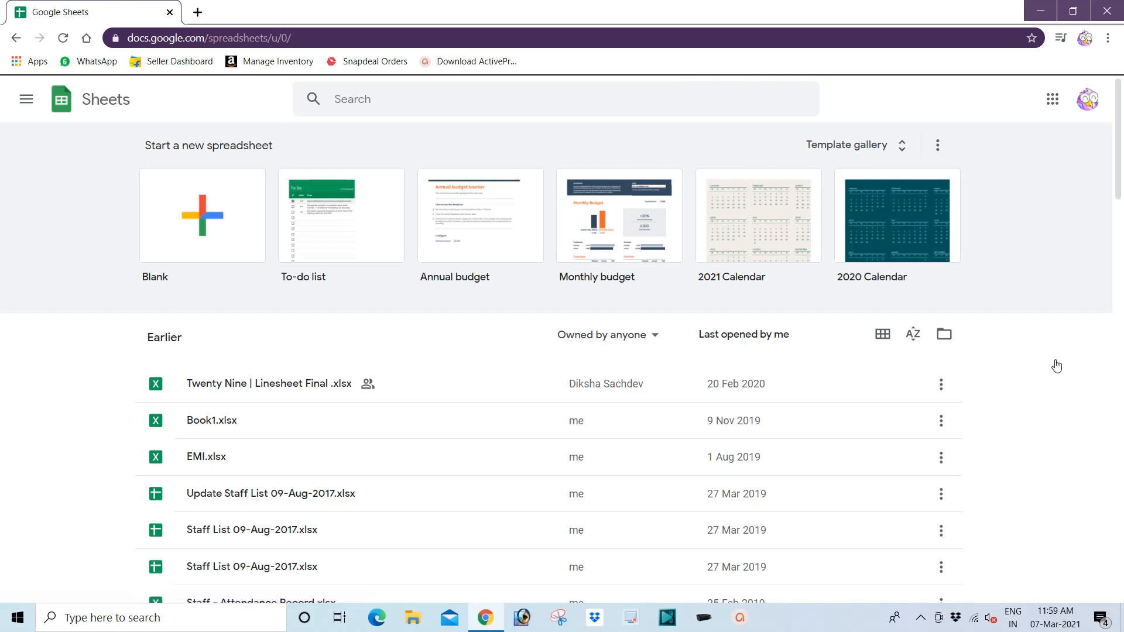
click(198, 219)
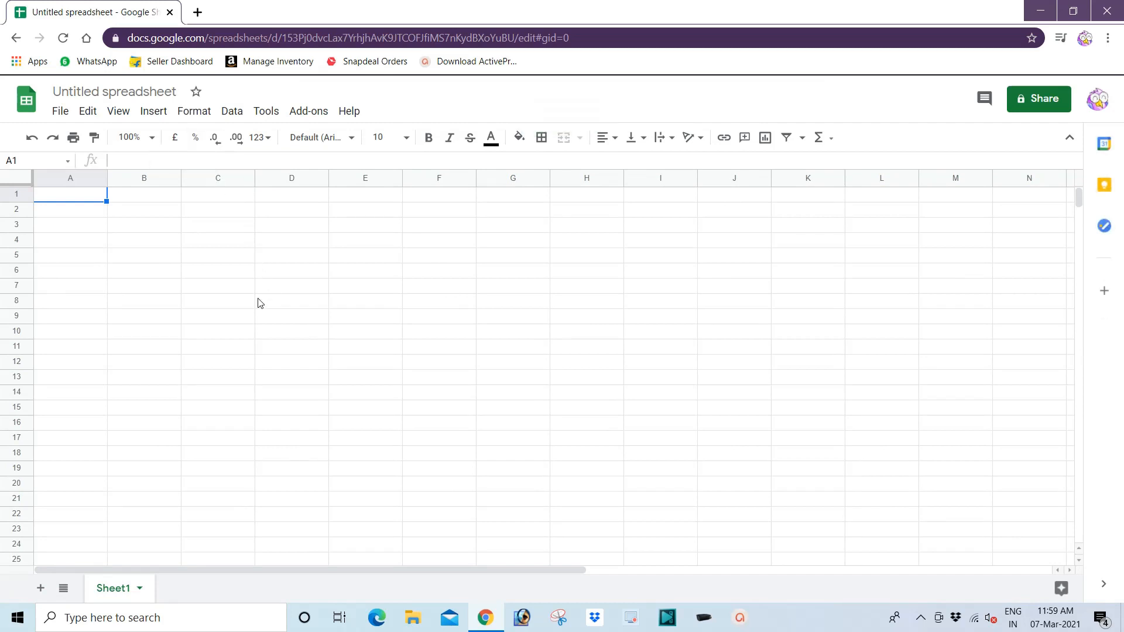
Rename the untitled spreadsheet as "Guest List-2"
click(110, 92)
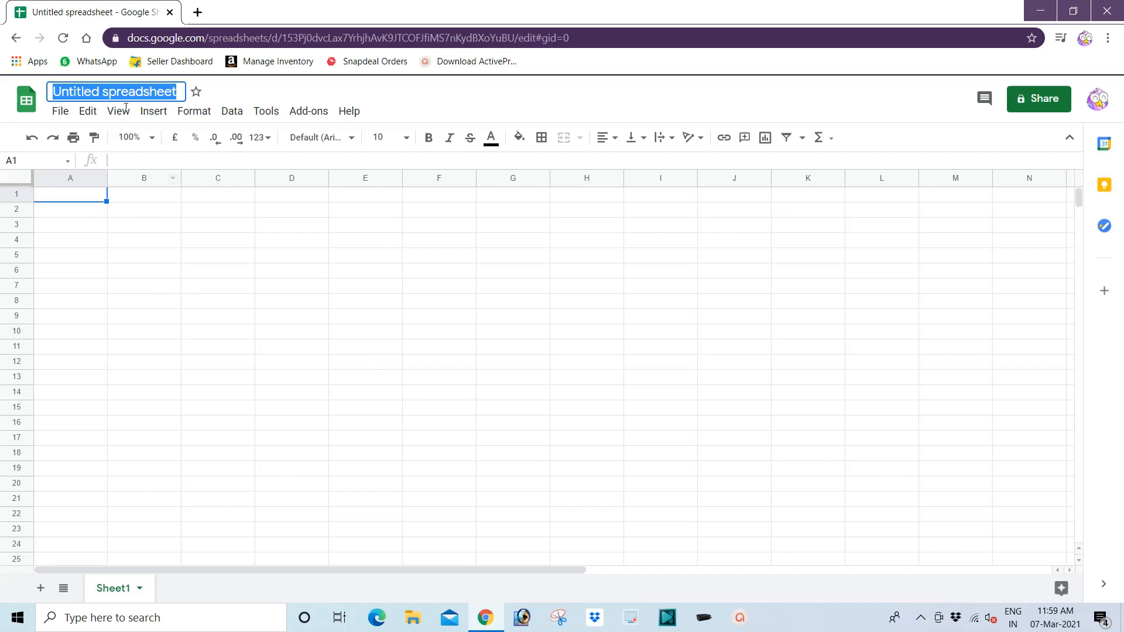
click(107, 92)
click(179, 91)
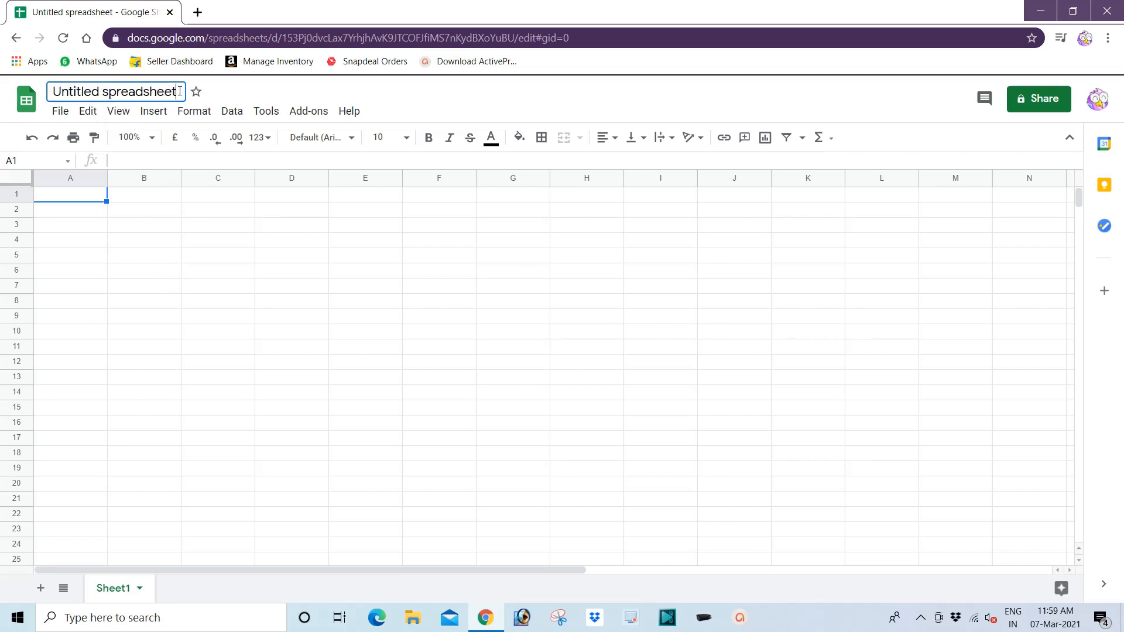
drag(179, 91, 49, 94)
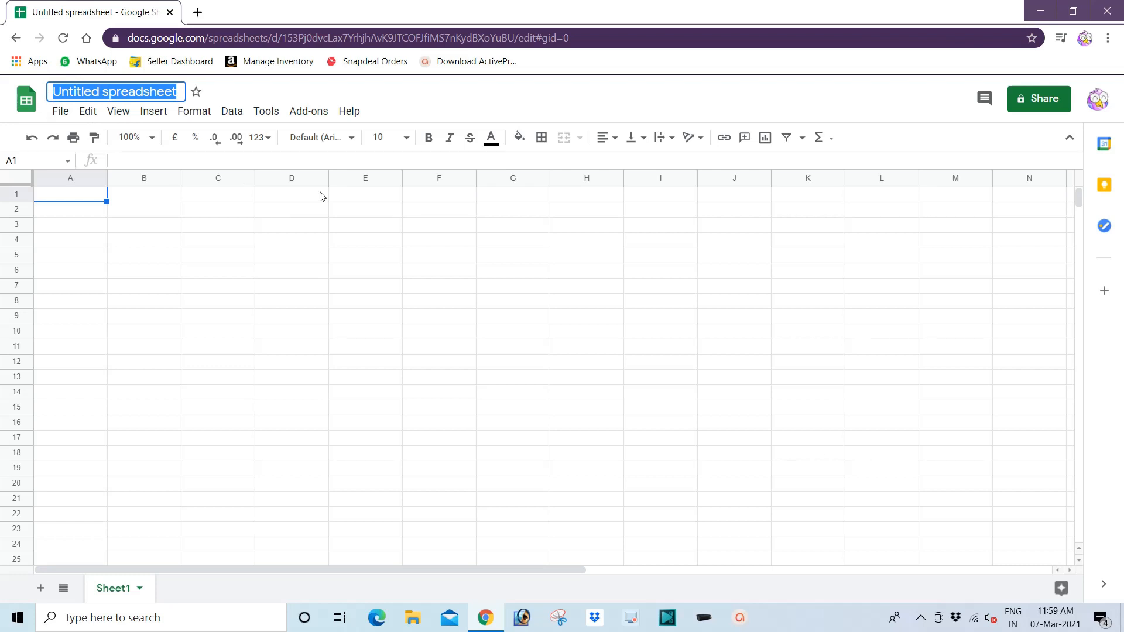
text(Guest )
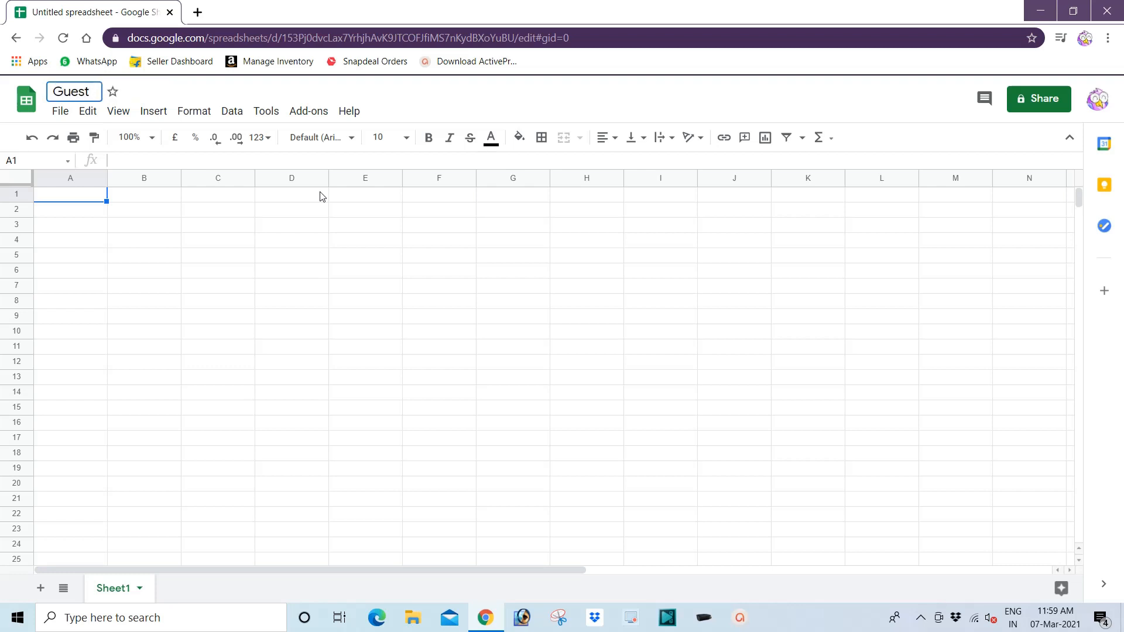
text(List-2)
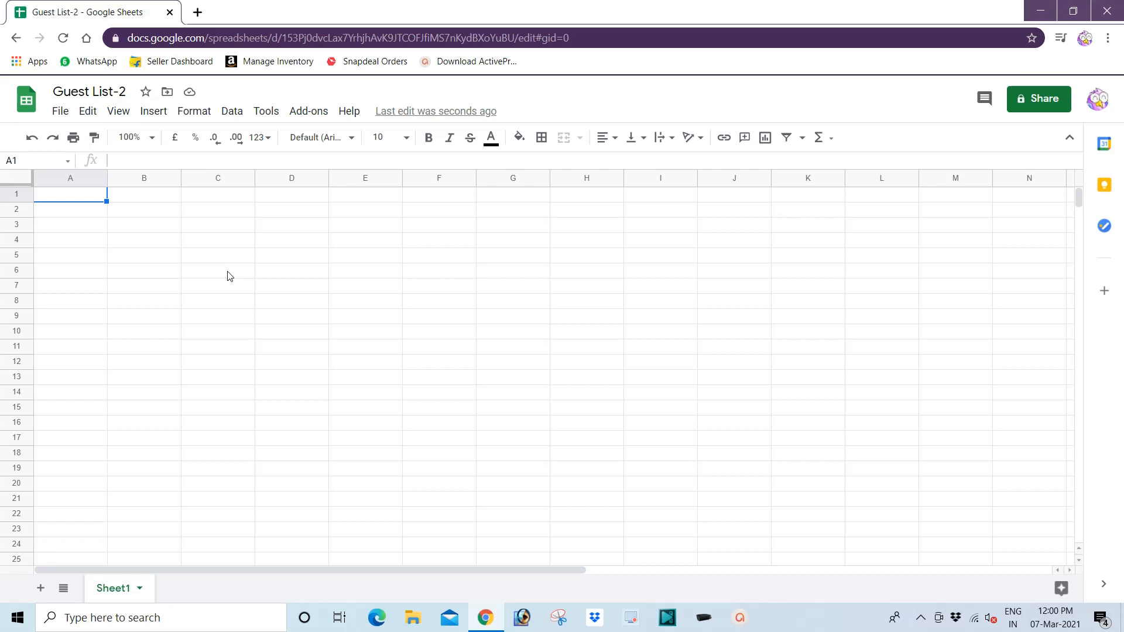
Open the desktop Guest List workbook in Excel and copy the entire My Guest List sheet
click(77, 211)
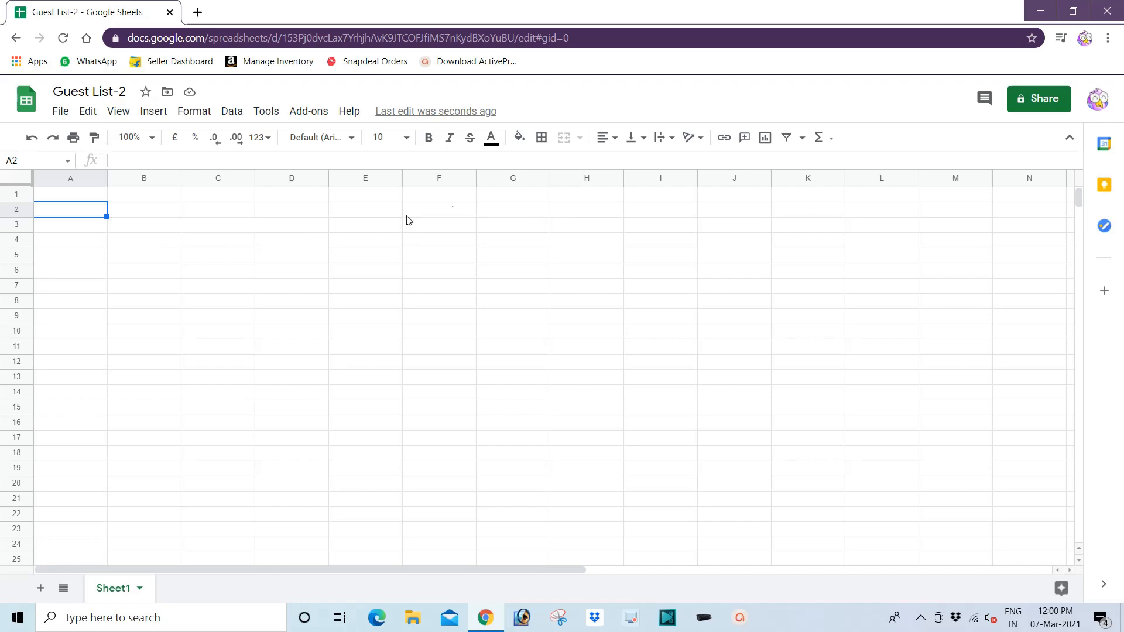
click(1040, 10)
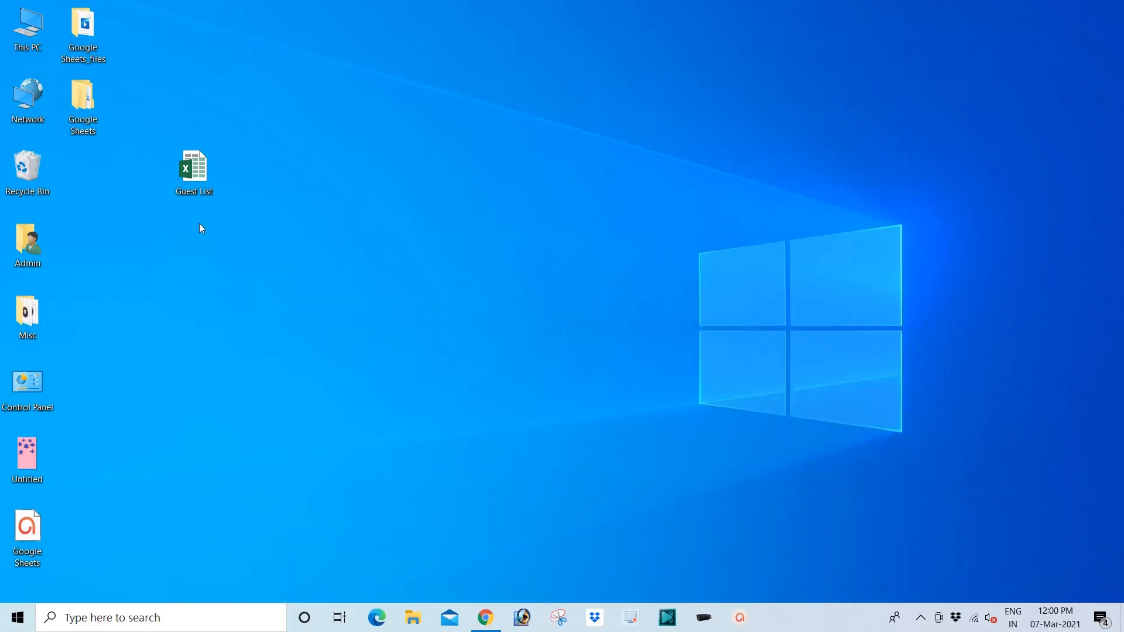
double_click(202, 168)
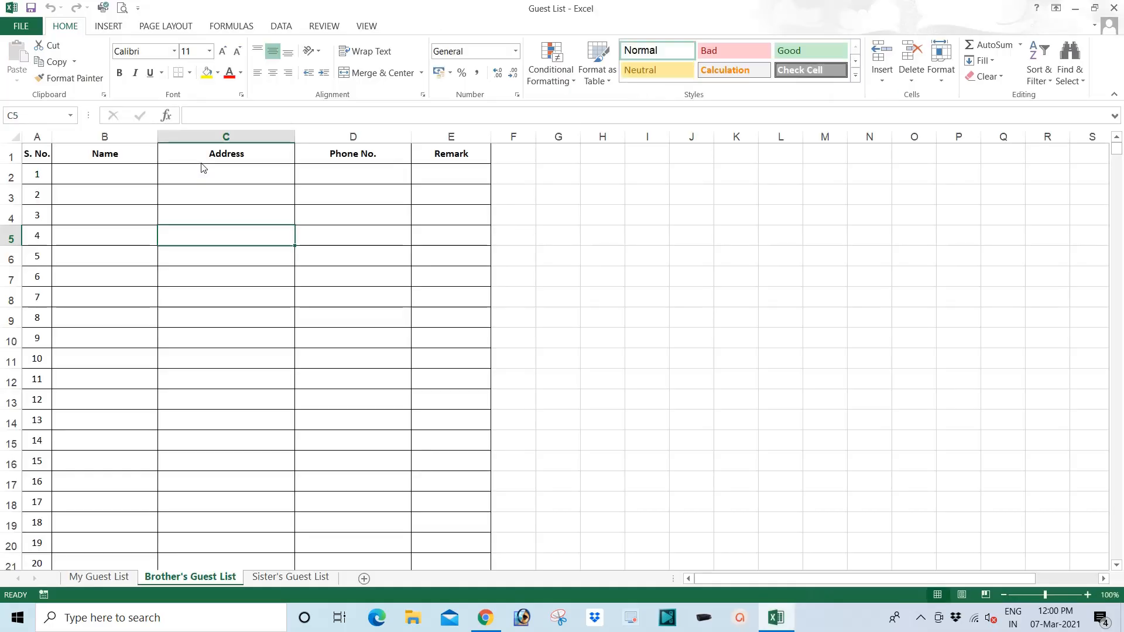
click(98, 576)
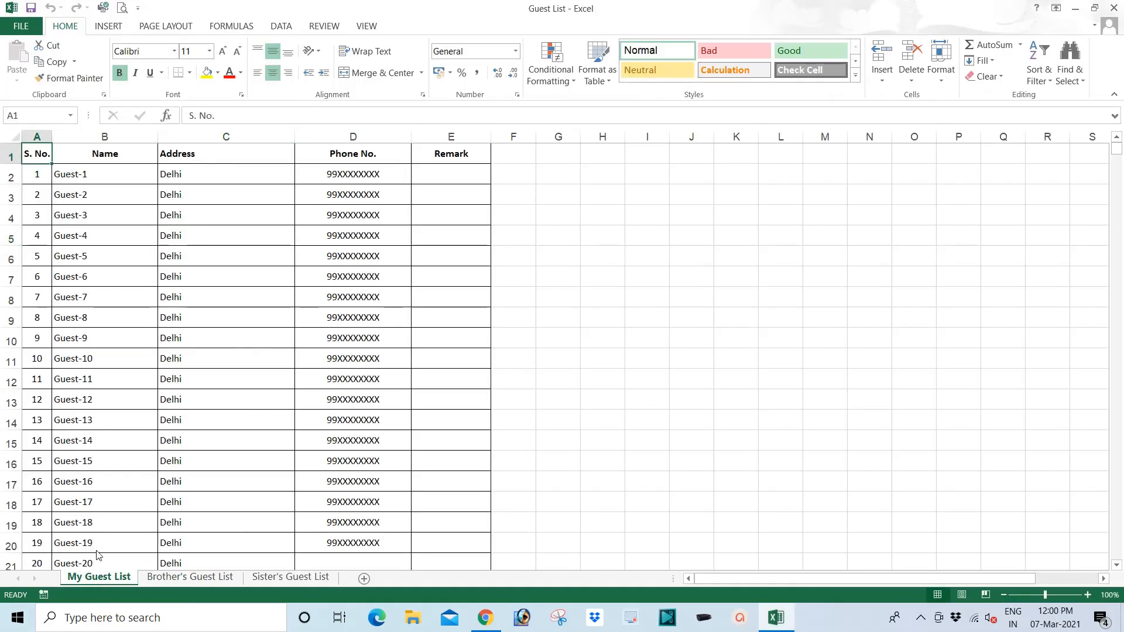
click(13, 135)
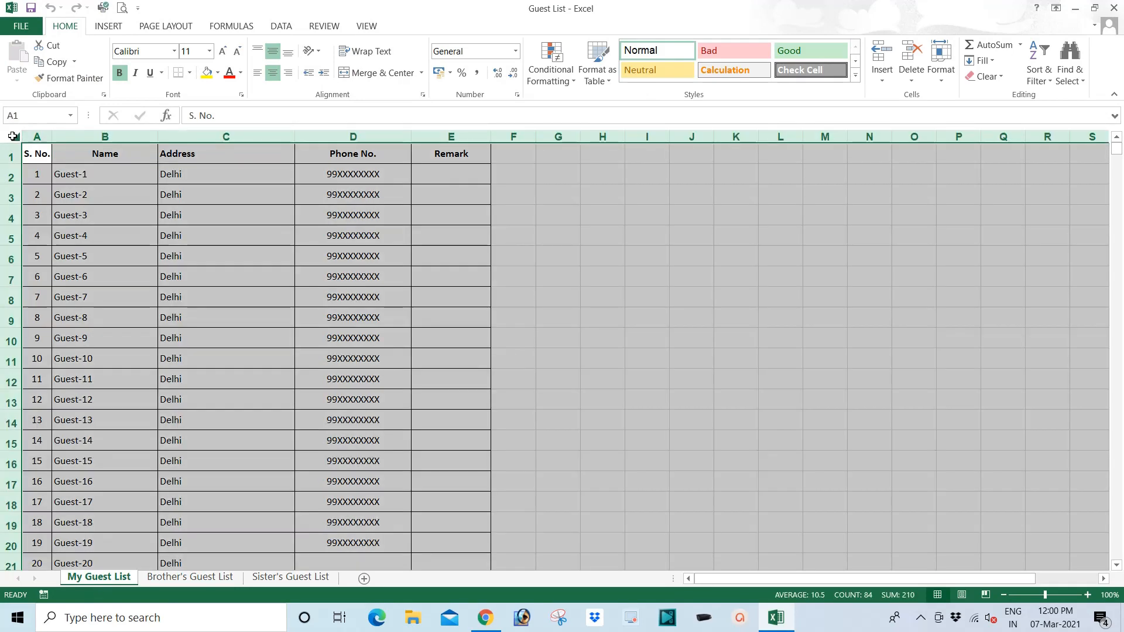
click(56, 62)
Switch back to Guest List-2 in Chrome and paste the copied guest table into Sheet1 starting at cell A1
click(1075, 8)
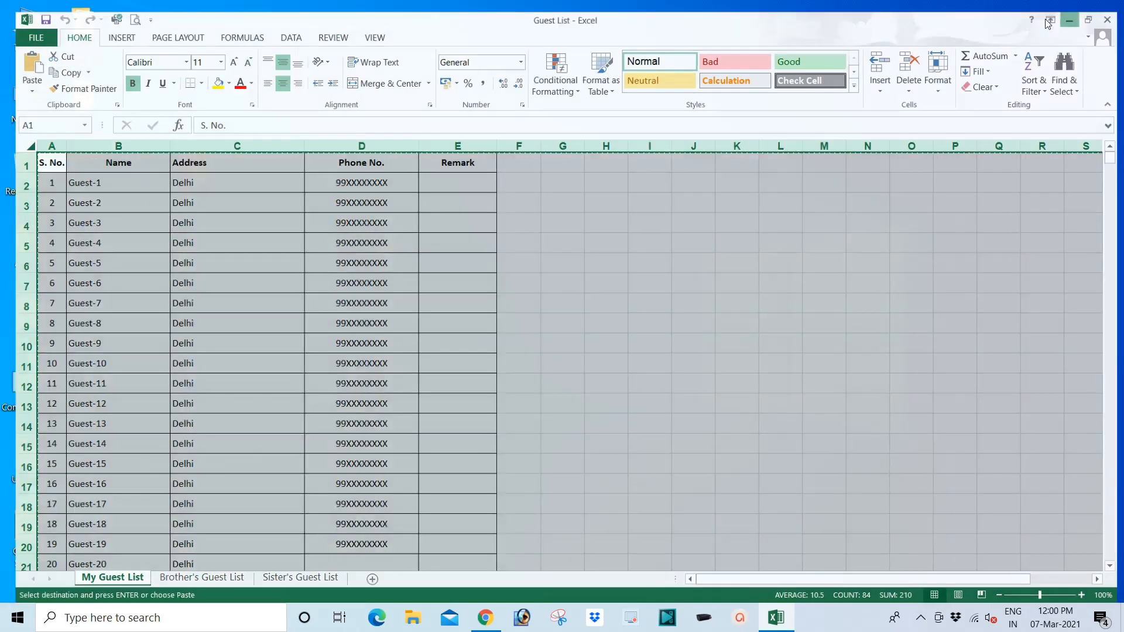
click(490, 620)
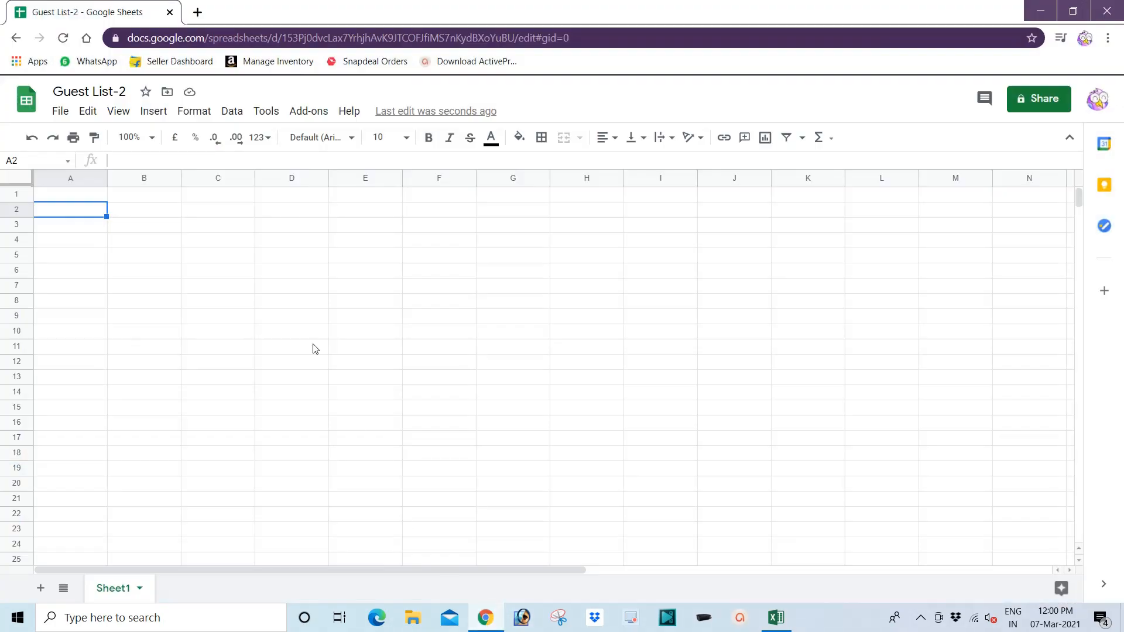
click(48, 196)
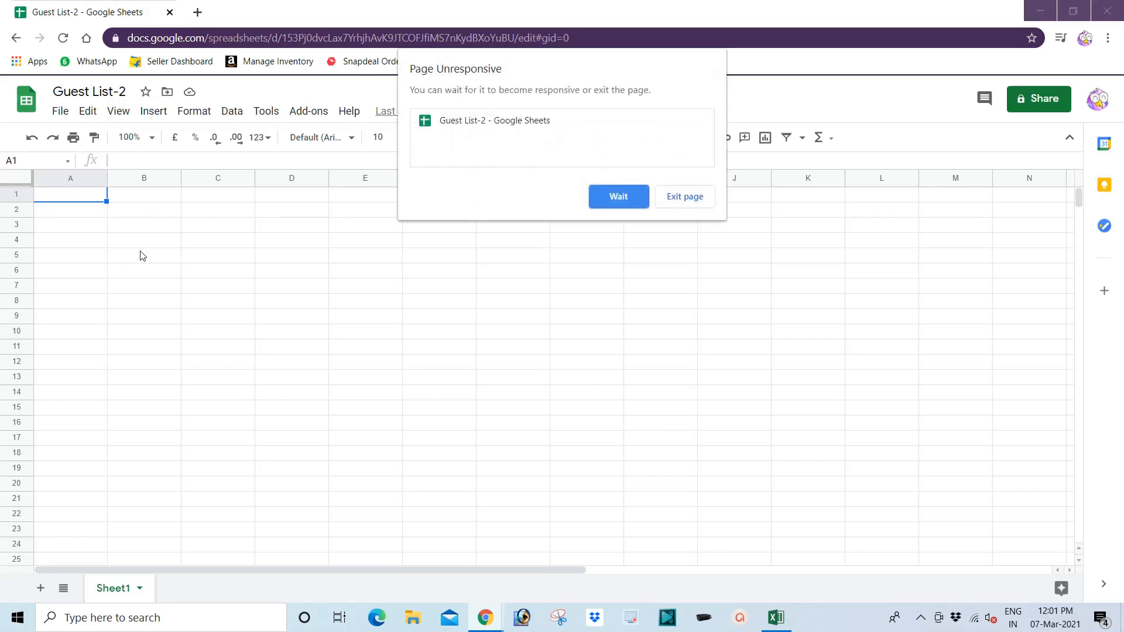
click(616, 197)
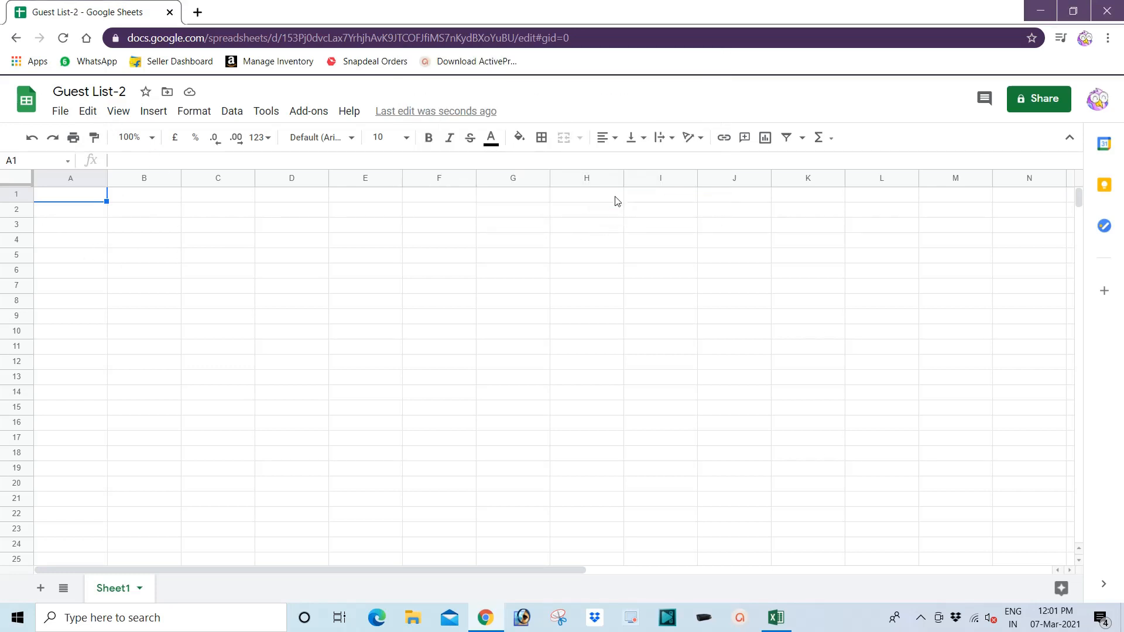
click(86, 113)
click(540, 345)
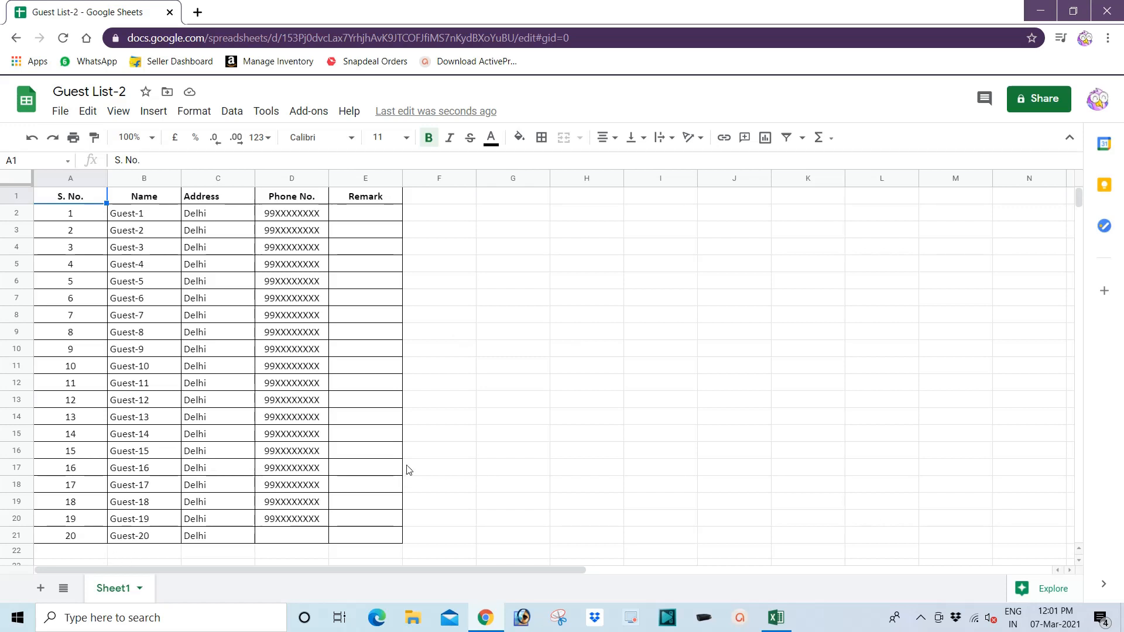
Rename Sheet1 as "My Guest List"
click(140, 589)
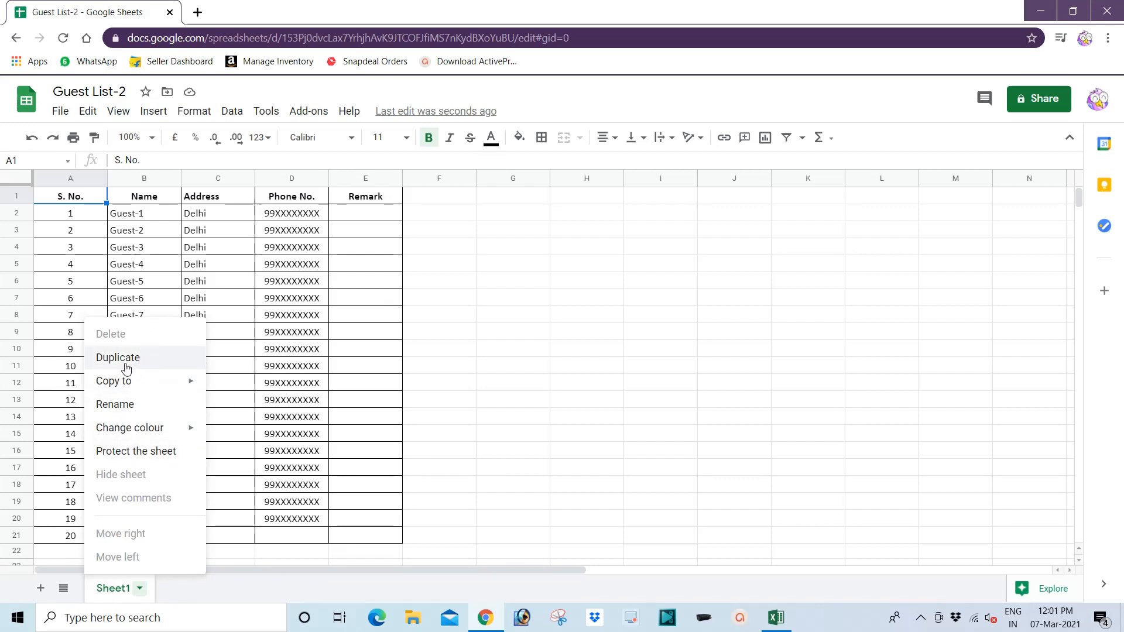
mouse_move(119, 381)
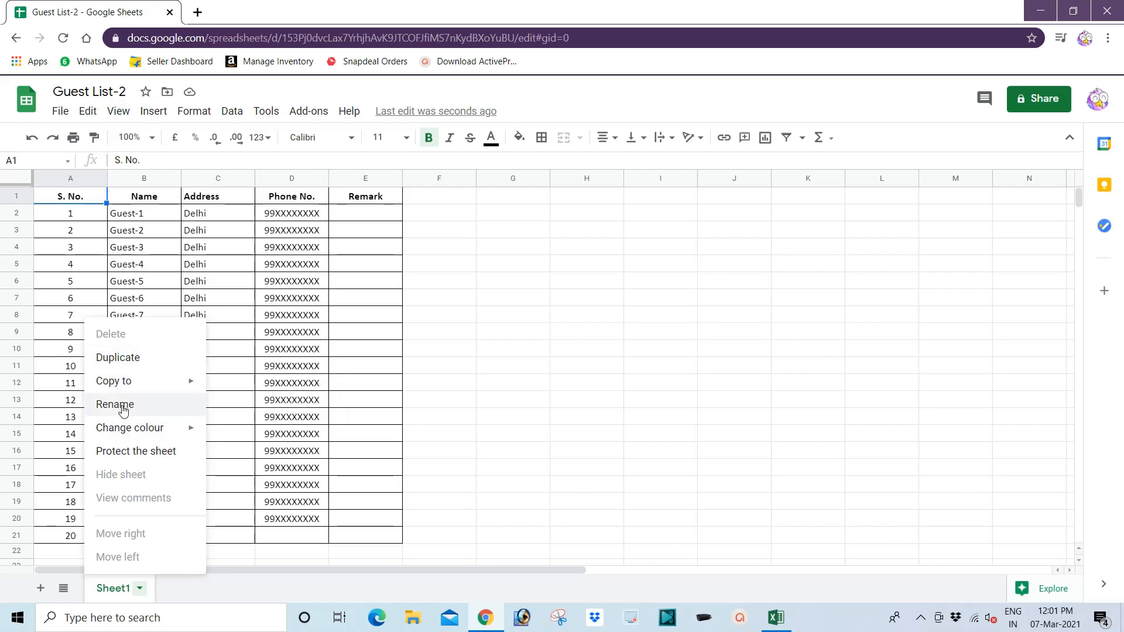
click(123, 407)
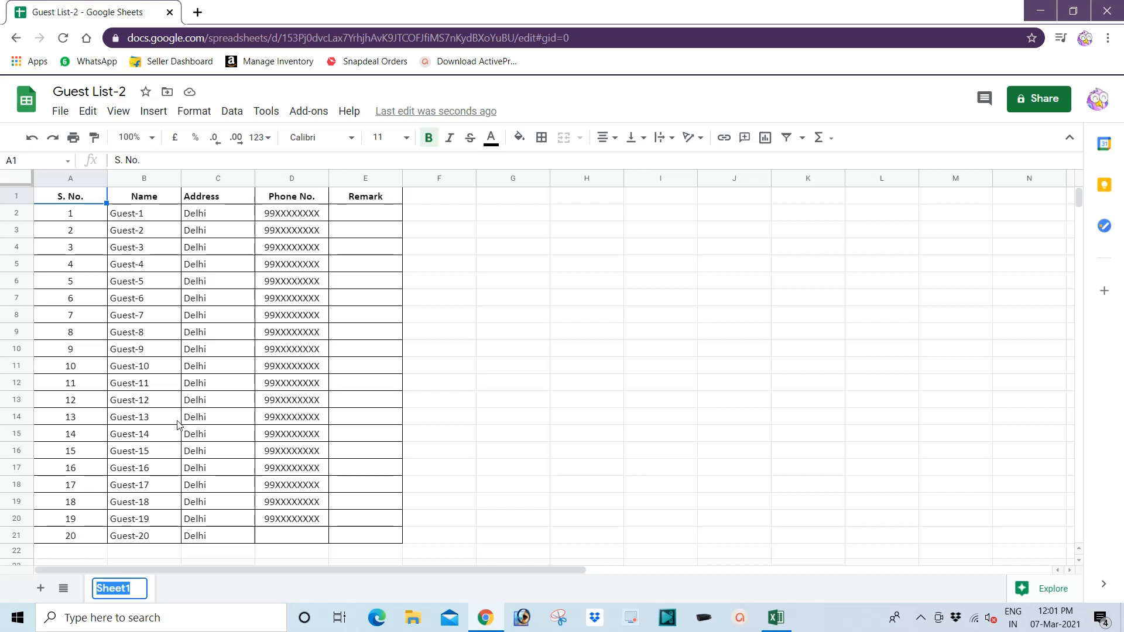
text(My Guest )
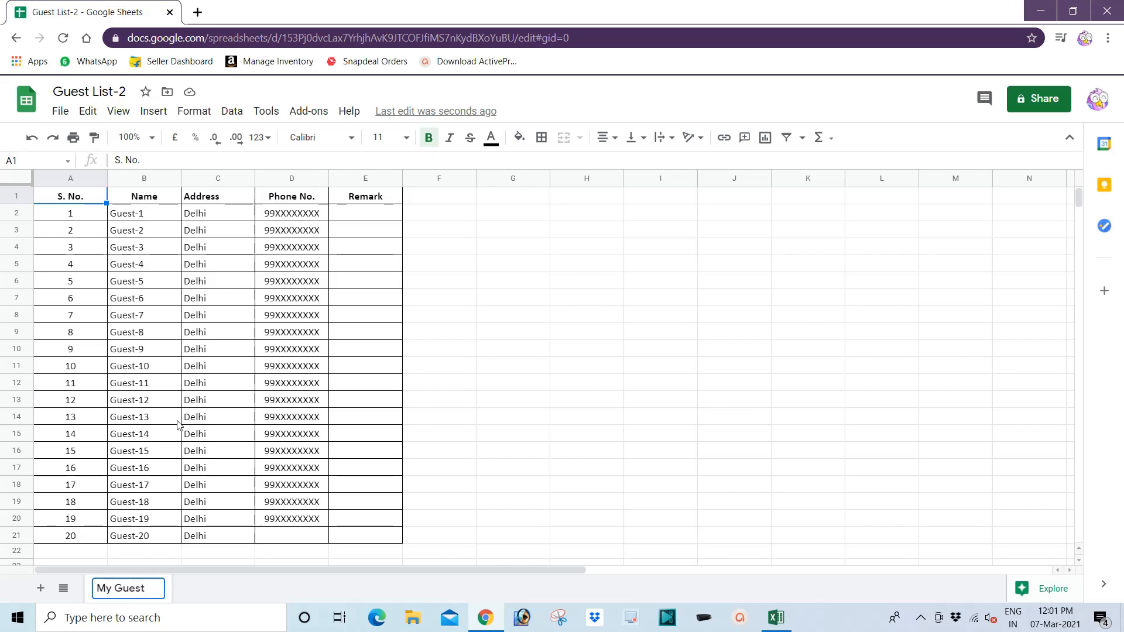
text(List)
key(Return)
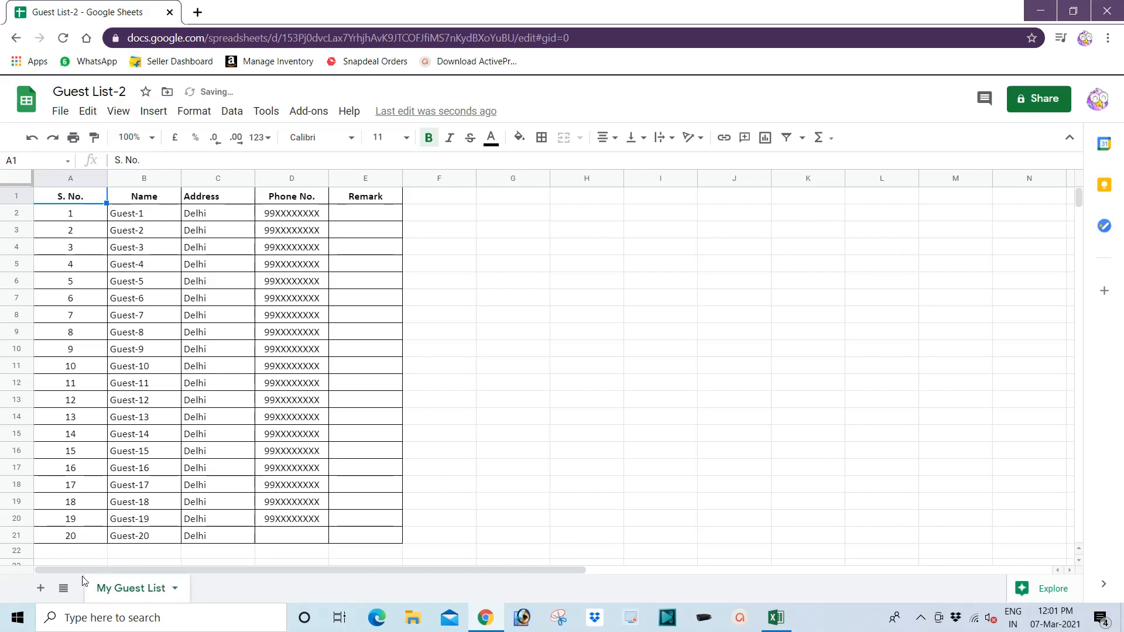
Add a blank second sheet to the Guest List-2 spreadsheet
click(40, 588)
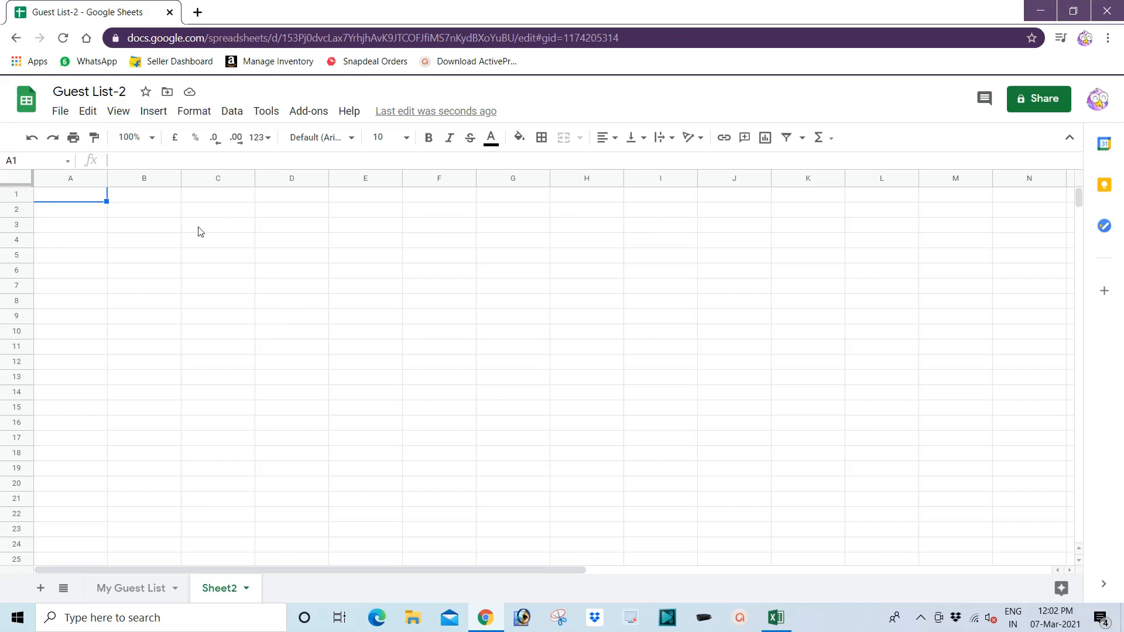
Return to the Google Sheets home list and move the Guest List-2 spreadsheet to the bin
click(17, 44)
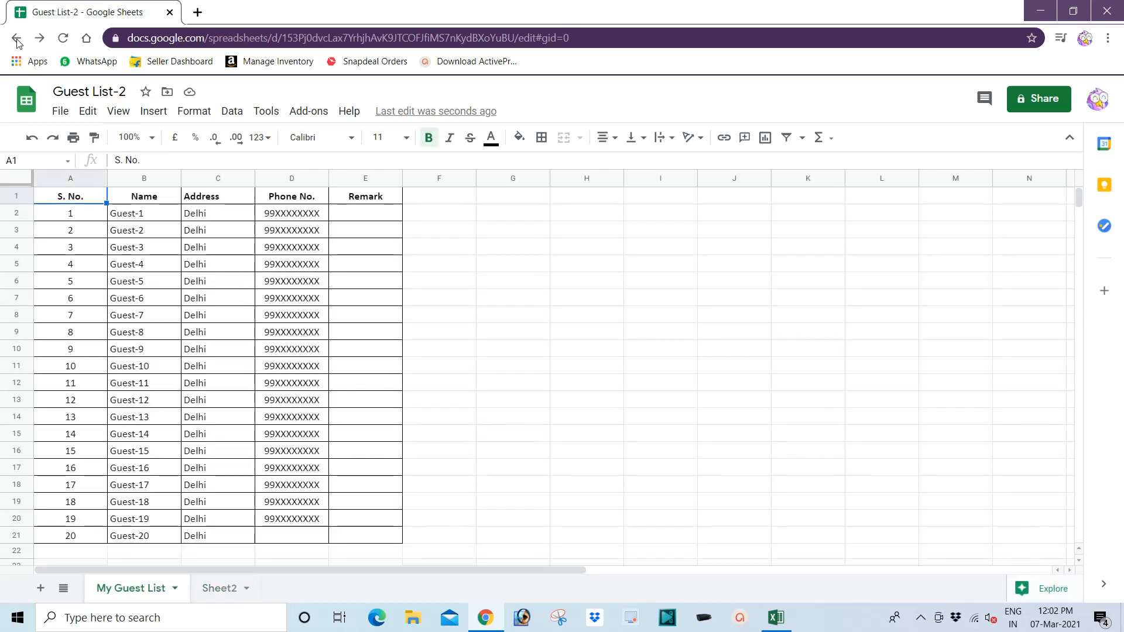
click(17, 43)
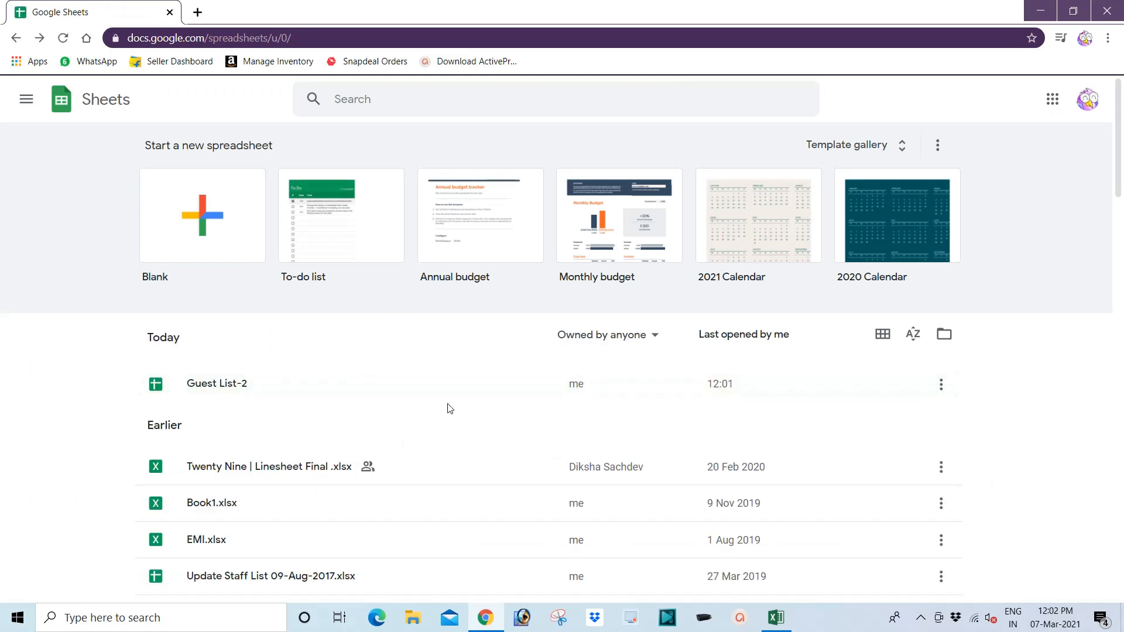
click(201, 388)
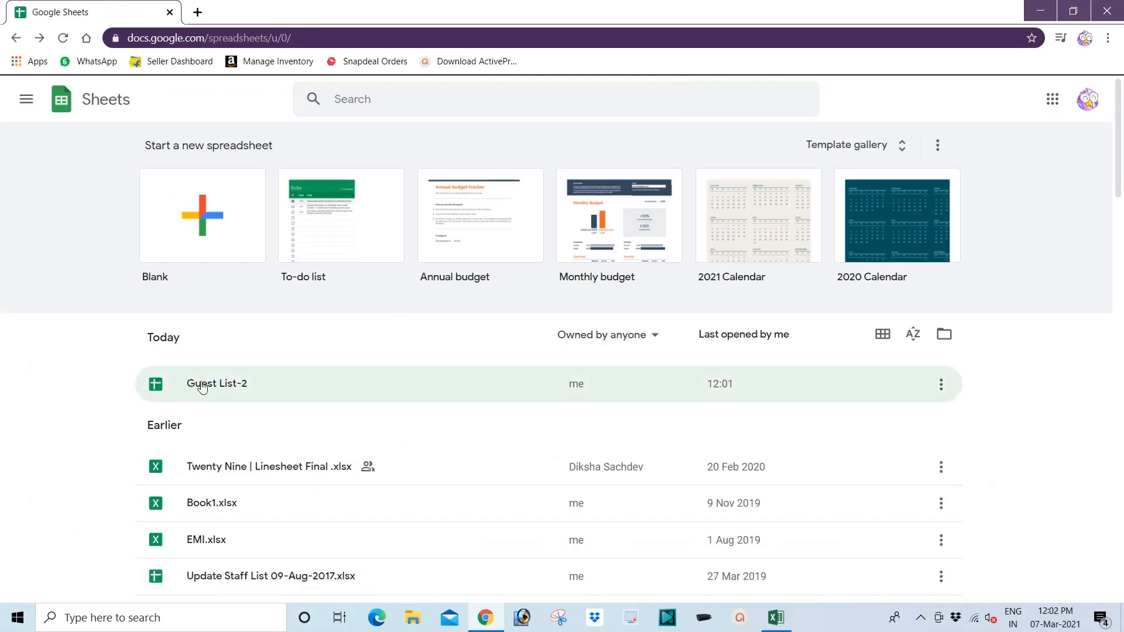
click(940, 385)
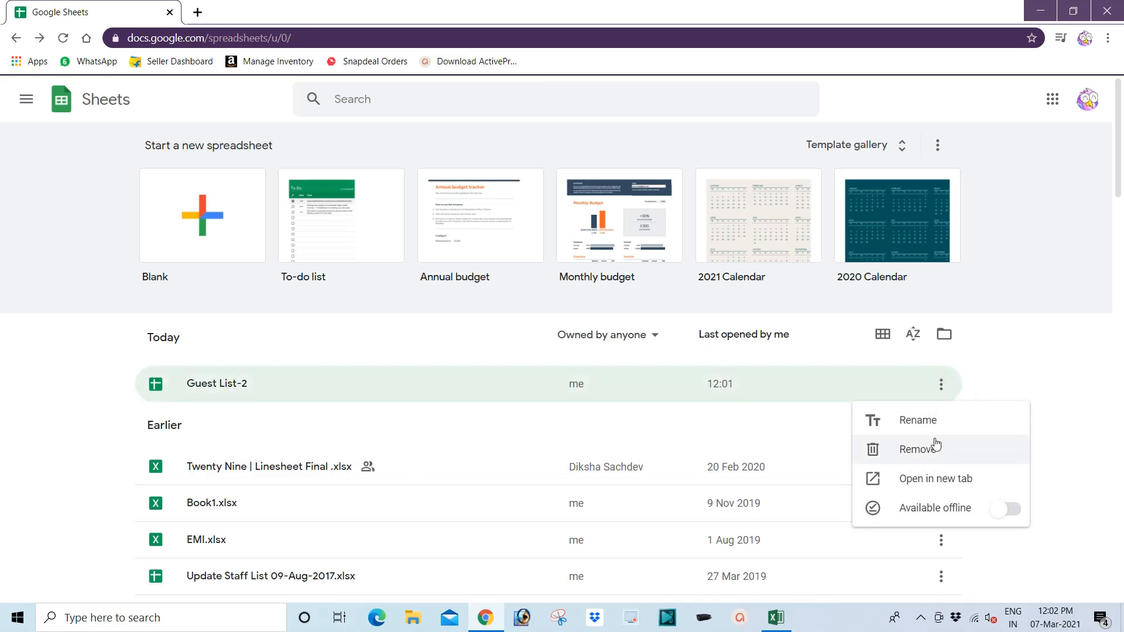
click(913, 451)
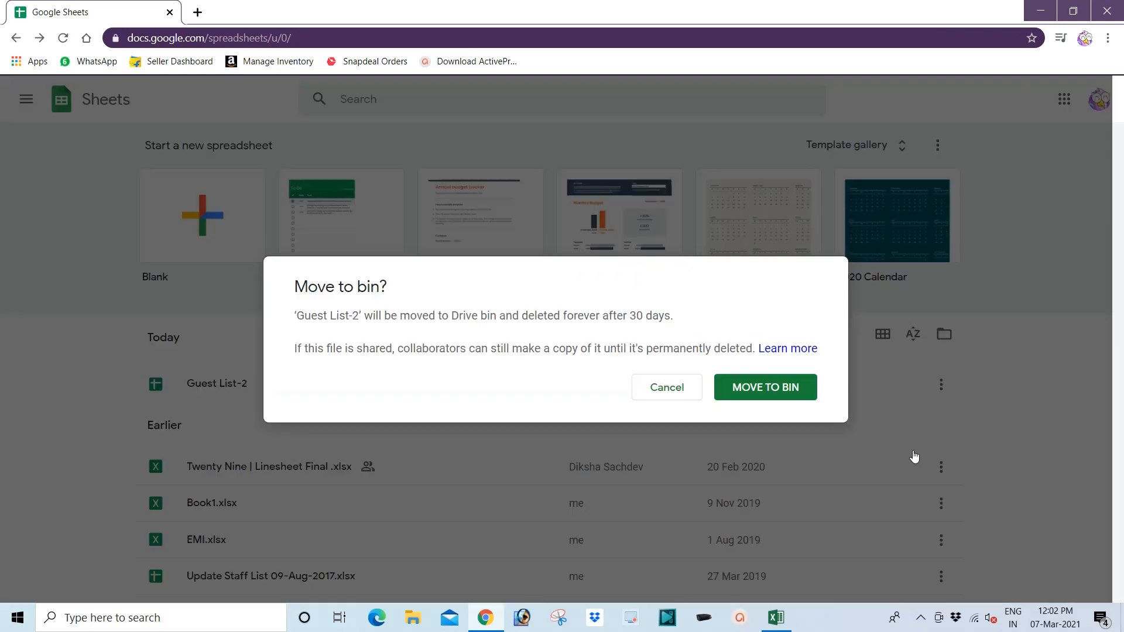
click(748, 391)
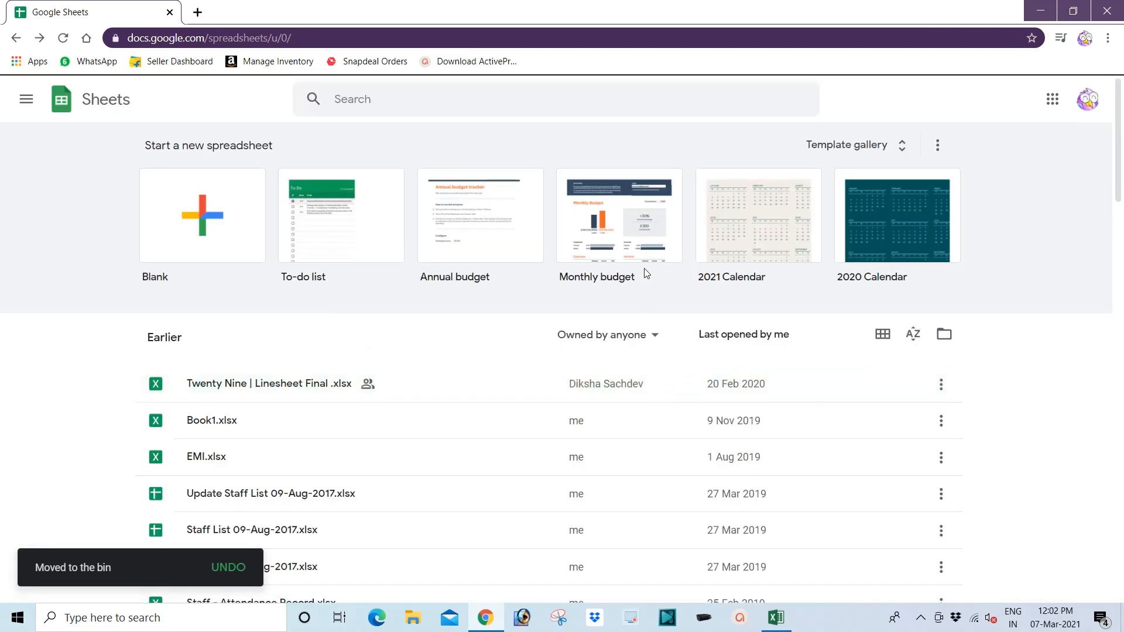
Return Chrome to the Google homepage and close the Guest List workbook in Excel, discarding the copied data from the clipboard
click(87, 38)
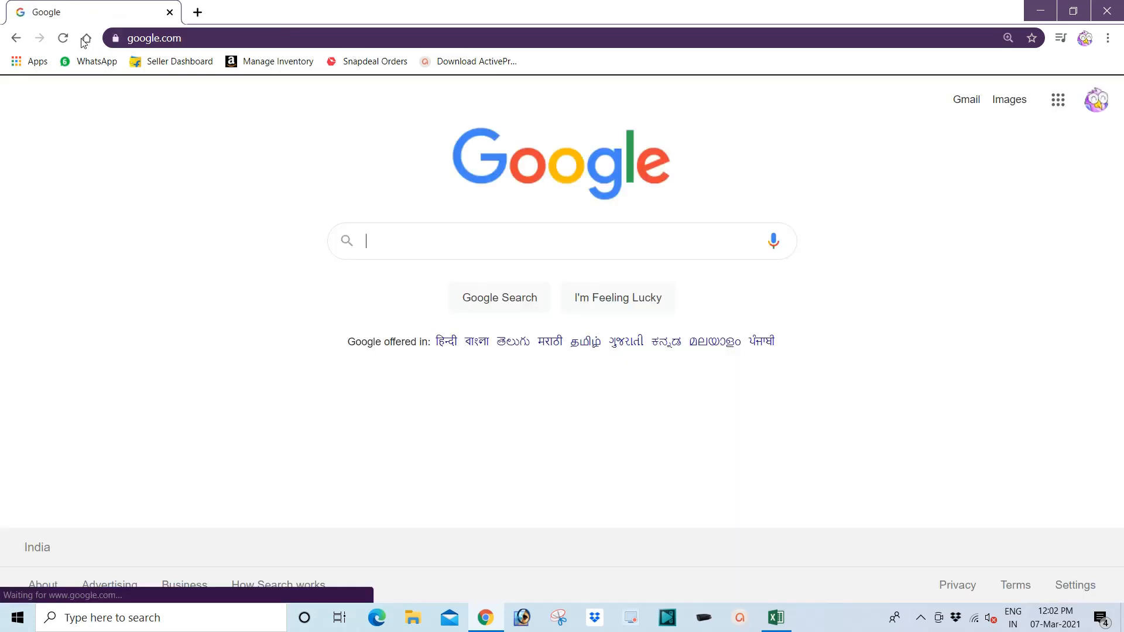
click(1040, 10)
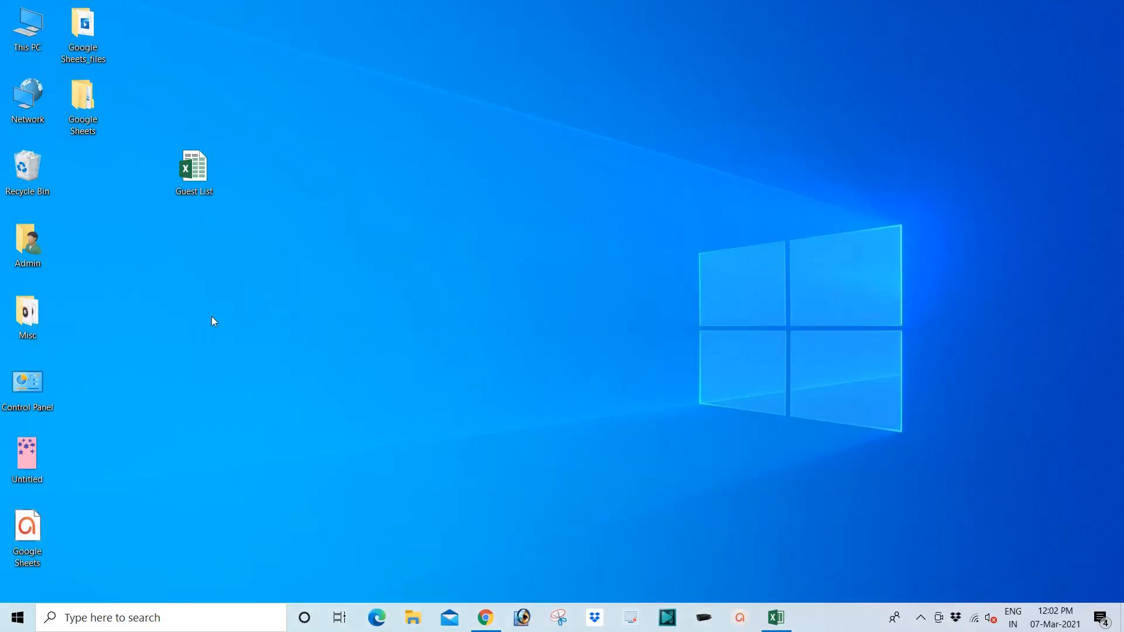
click(775, 617)
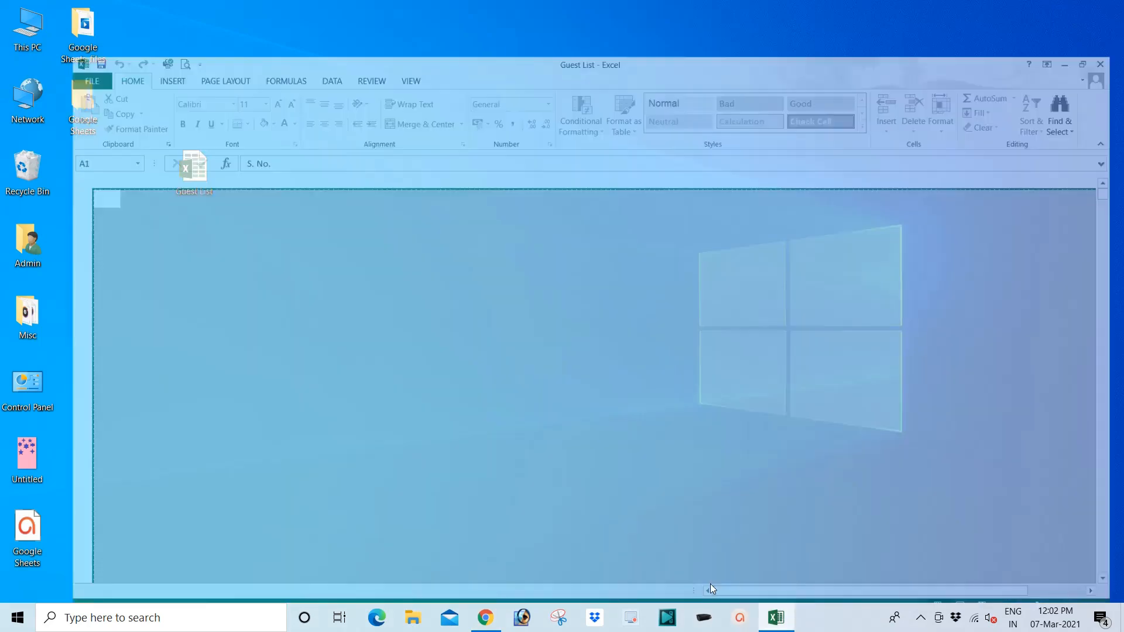
click(1114, 8)
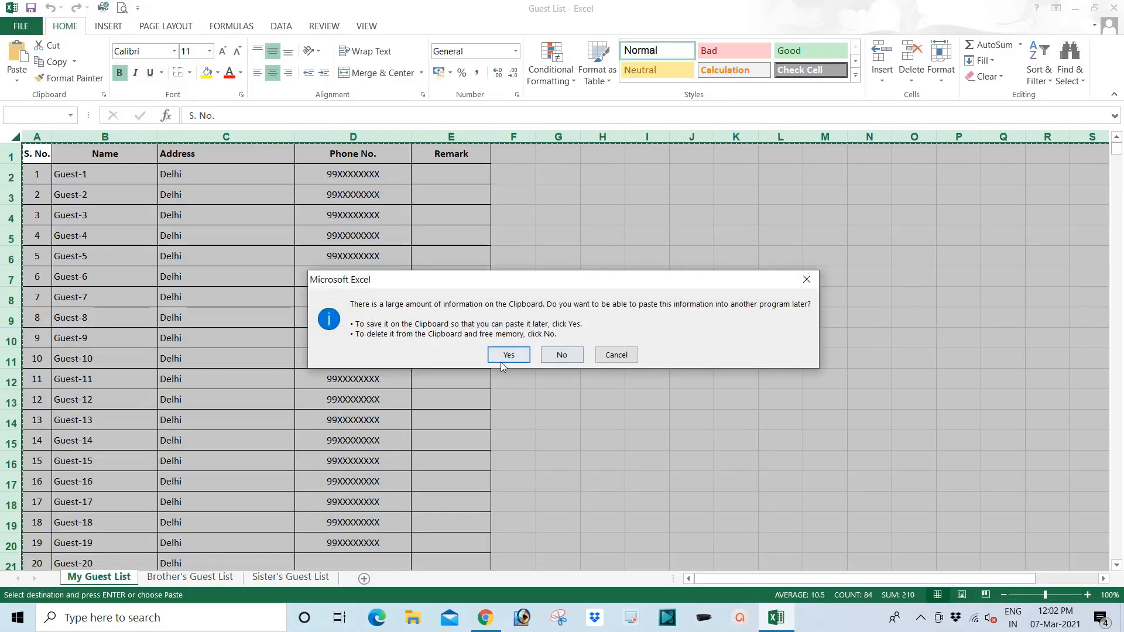
click(562, 353)
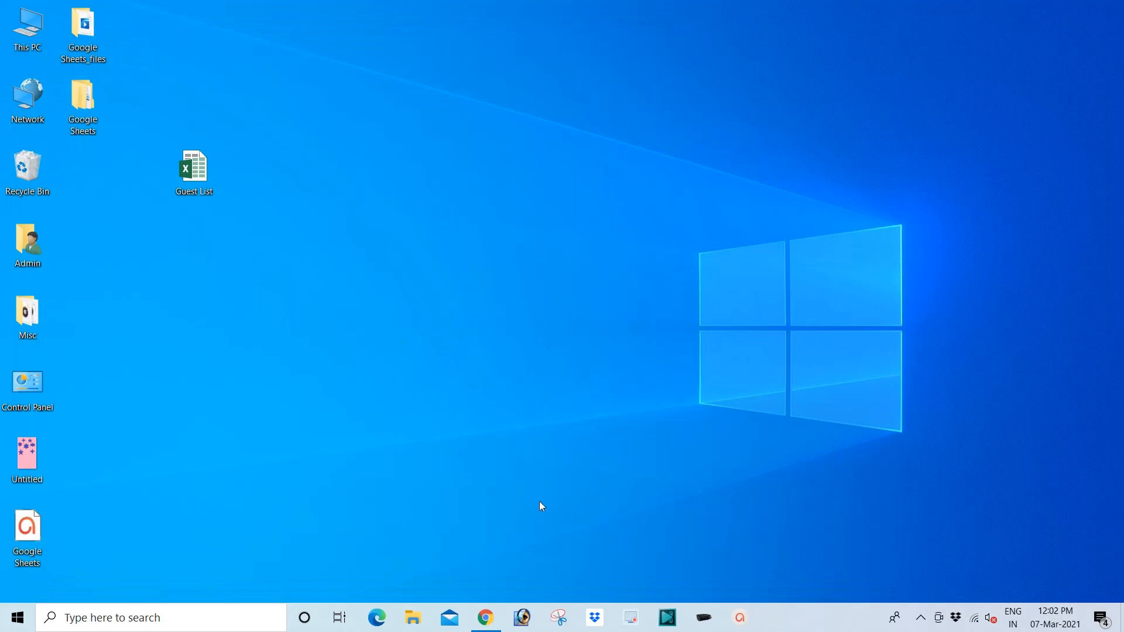
Switch back to Chrome and open Google Drive from the Google homepage
click(486, 618)
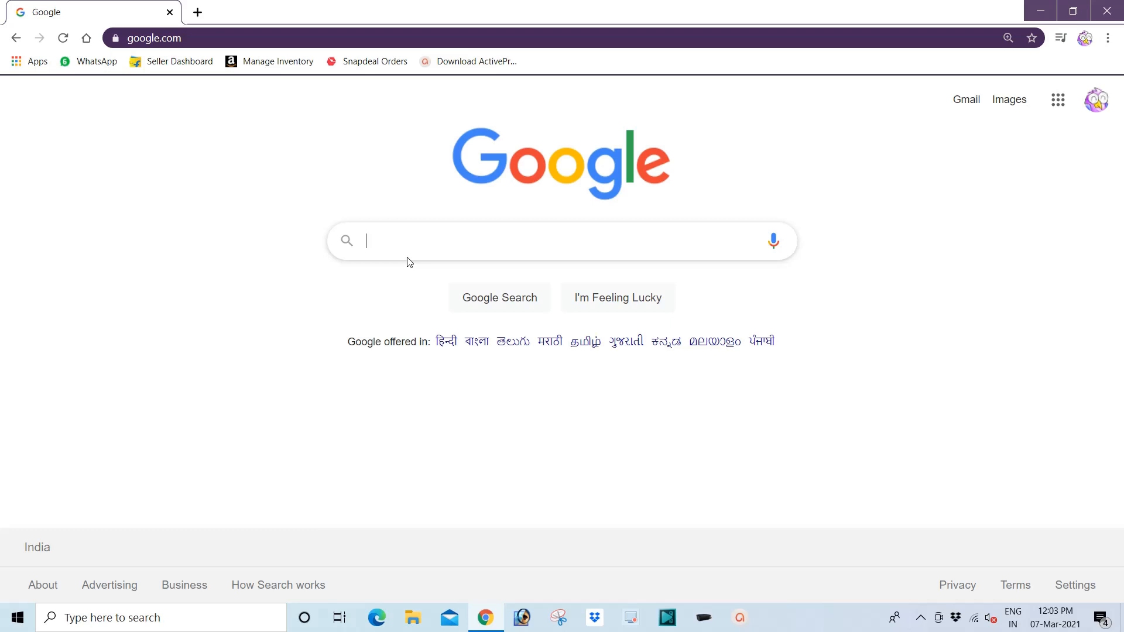
click(559, 237)
click(1058, 102)
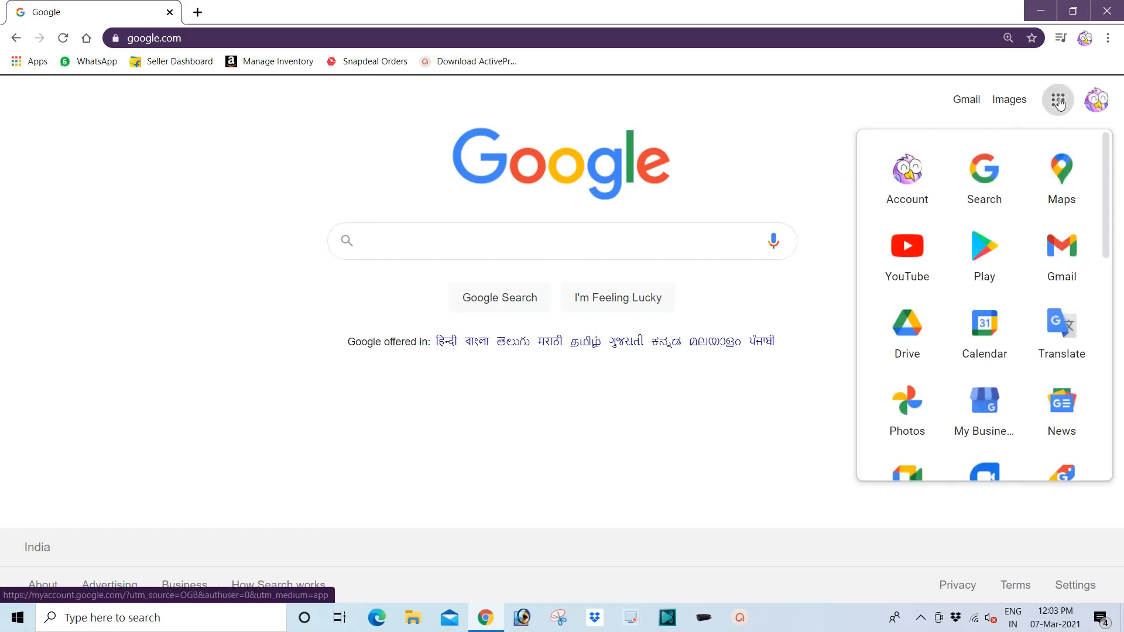
click(903, 329)
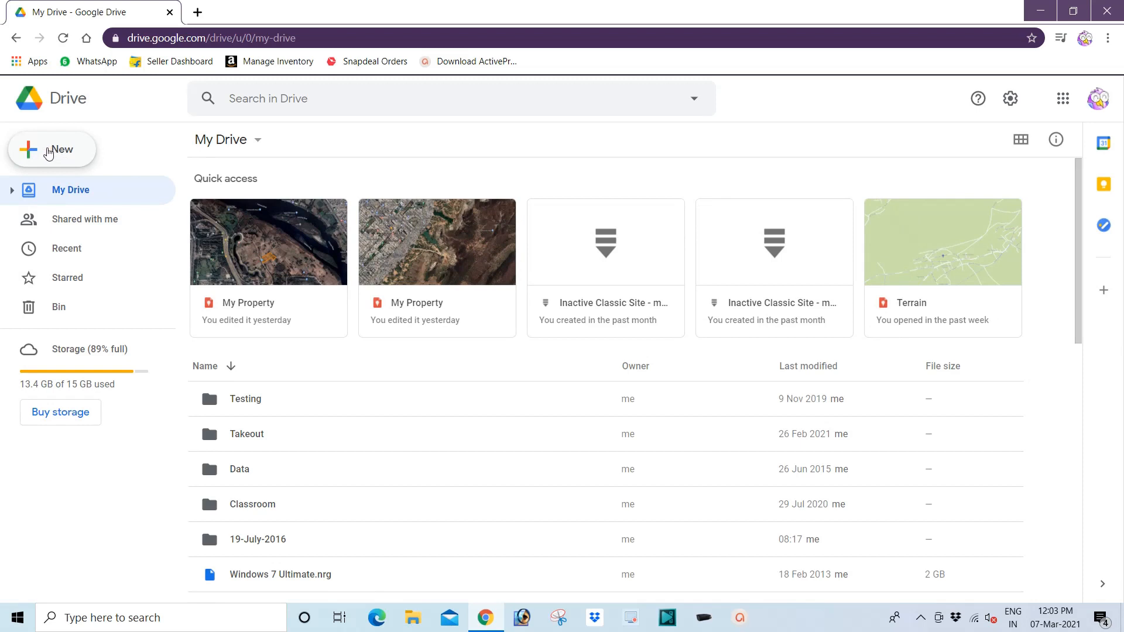
Upload the Guest List Excel file from the Desktop to My Drive and refresh the Drive page
click(48, 153)
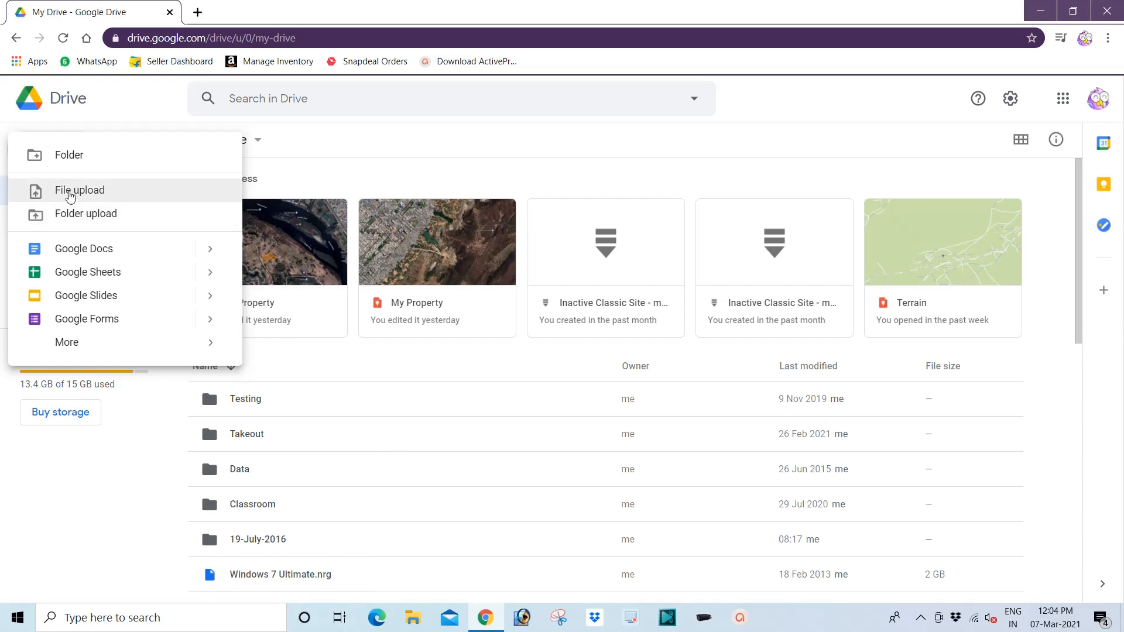
click(68, 195)
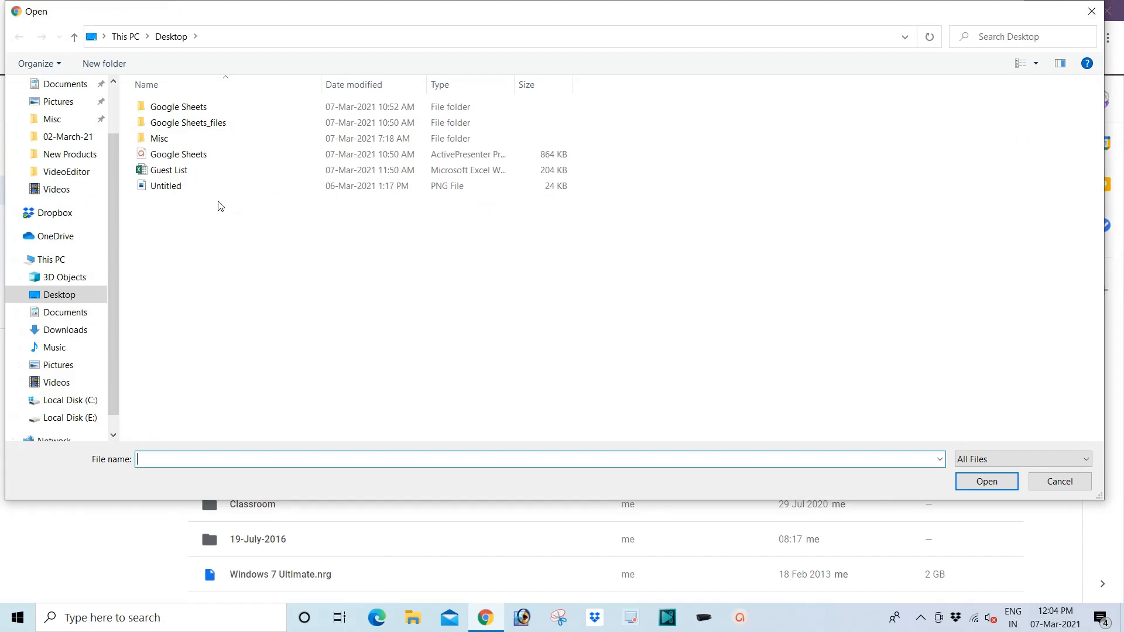
click(159, 177)
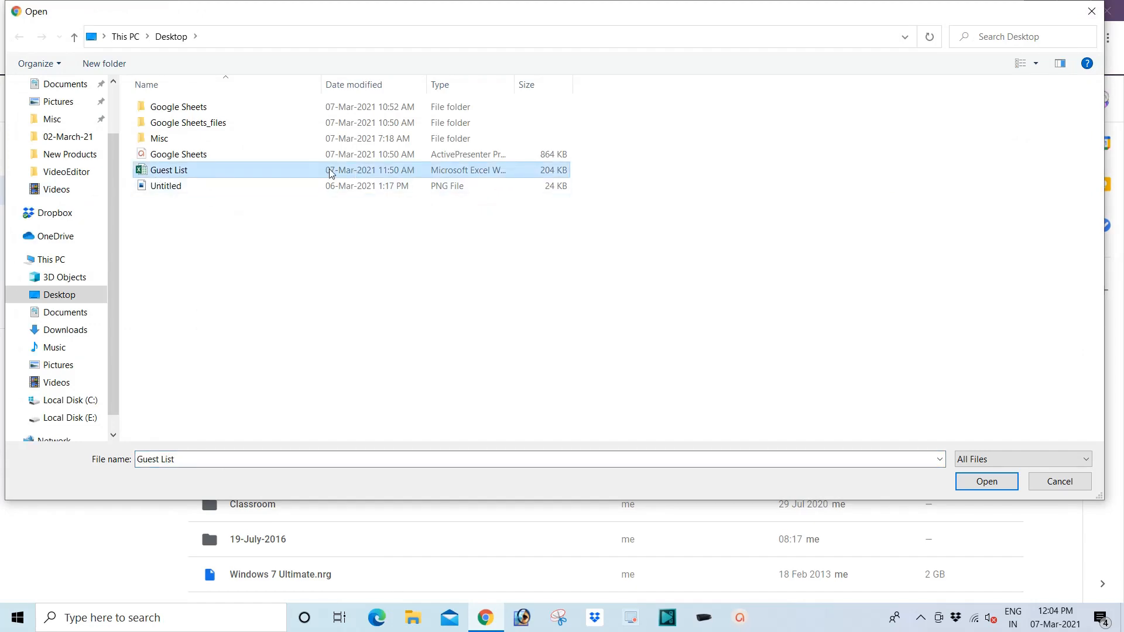
click(986, 482)
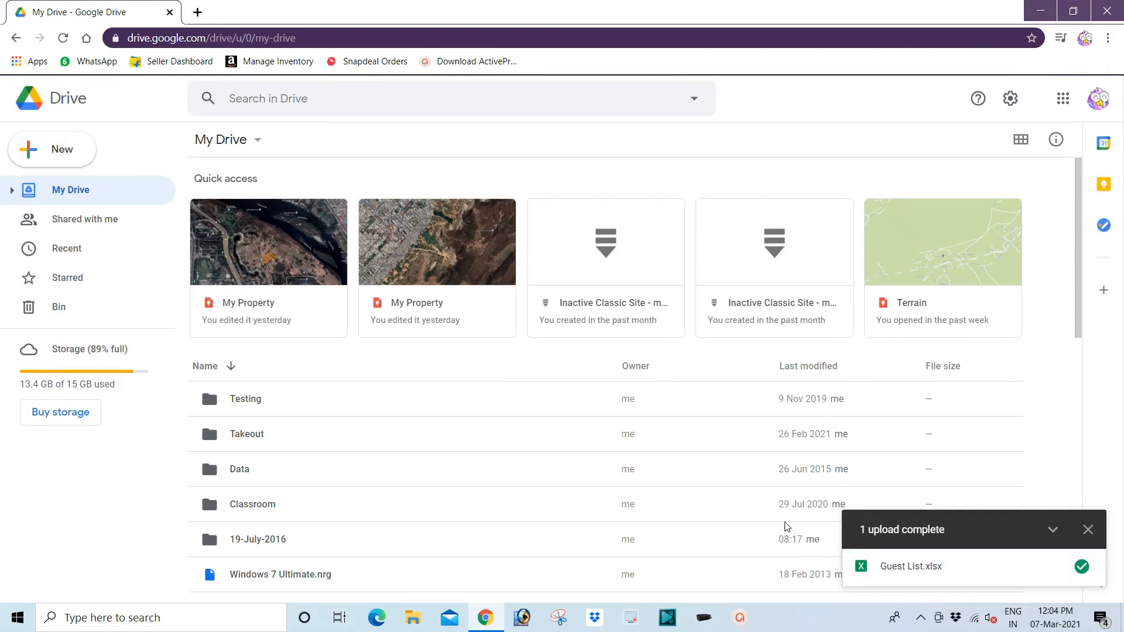
click(66, 40)
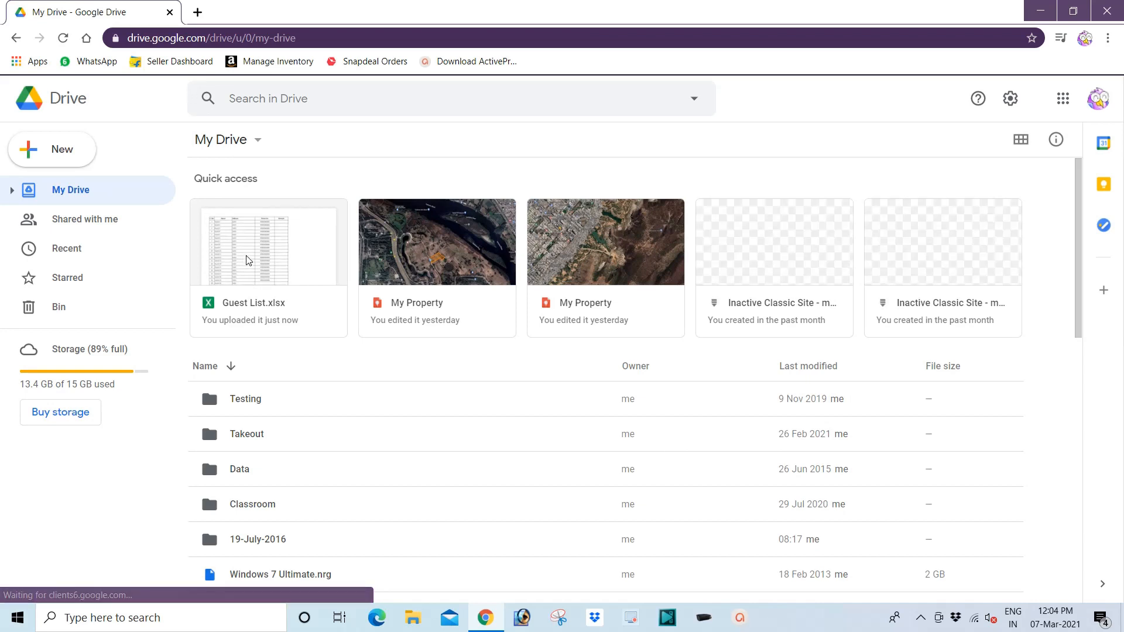
Open the uploaded Guest List.xlsx in Google Sheets and look through the Brother's, Sister's and My Guest List sheets
click(249, 255)
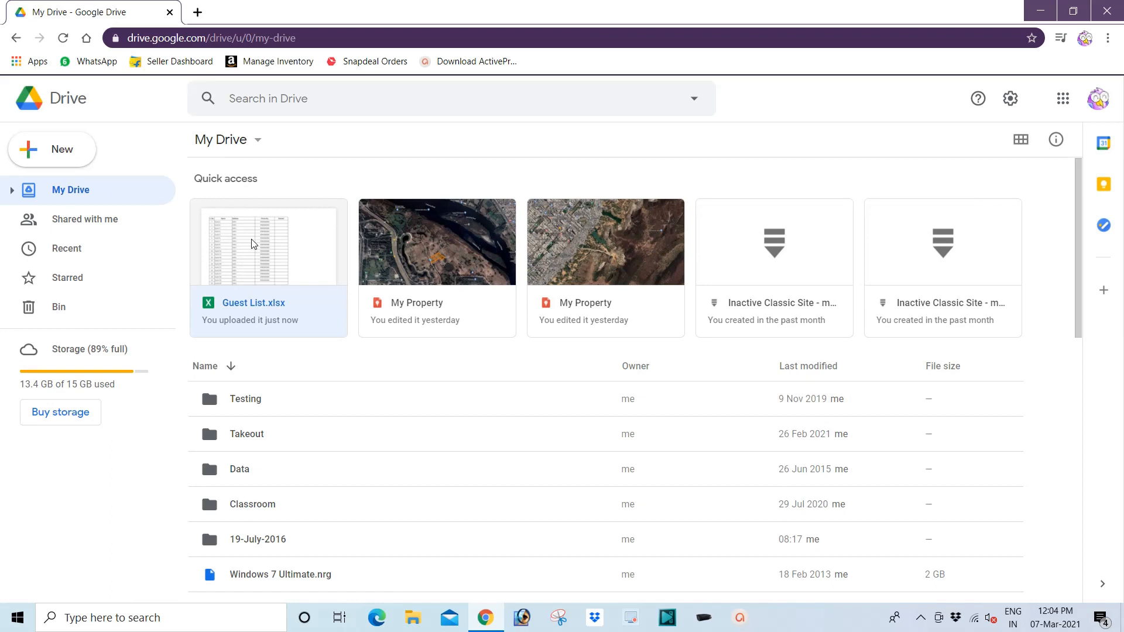
double_click(254, 244)
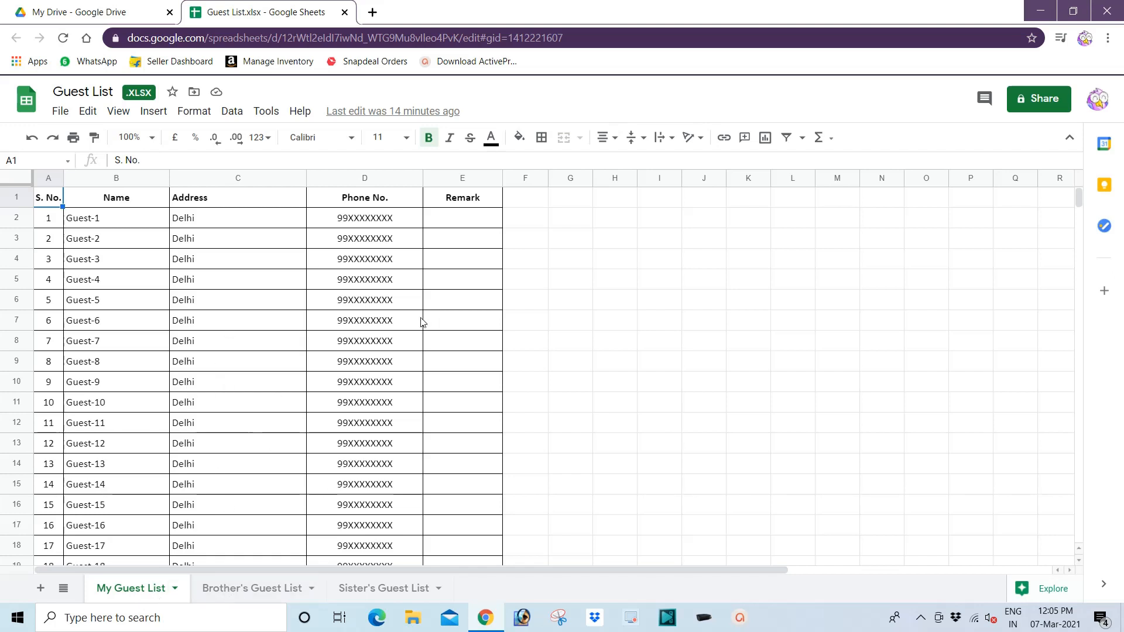
click(231, 590)
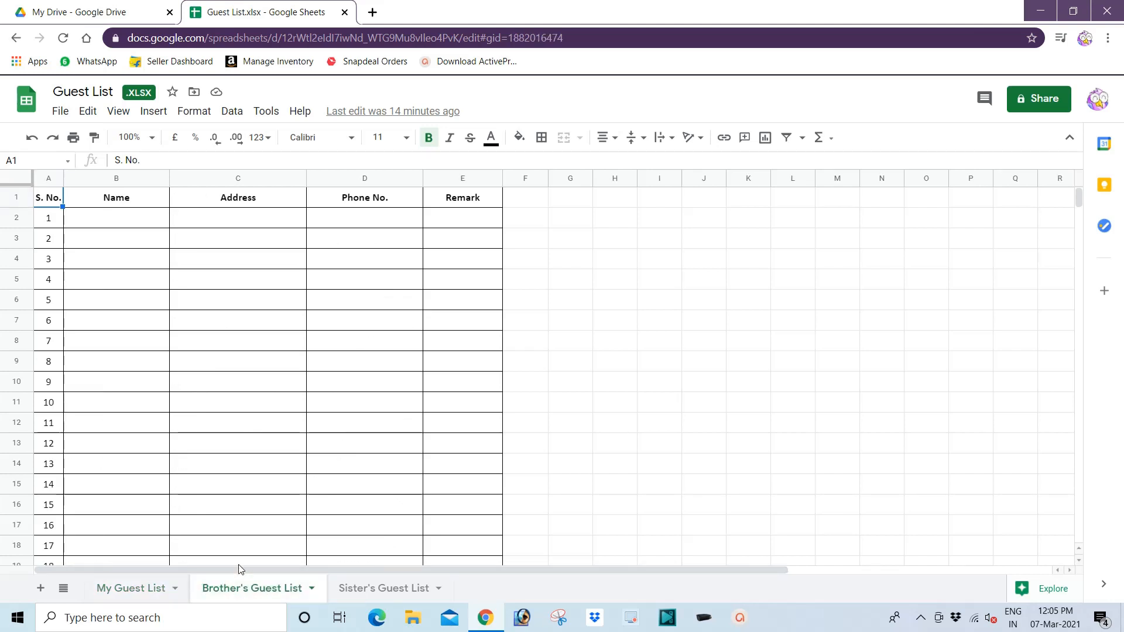
click(381, 590)
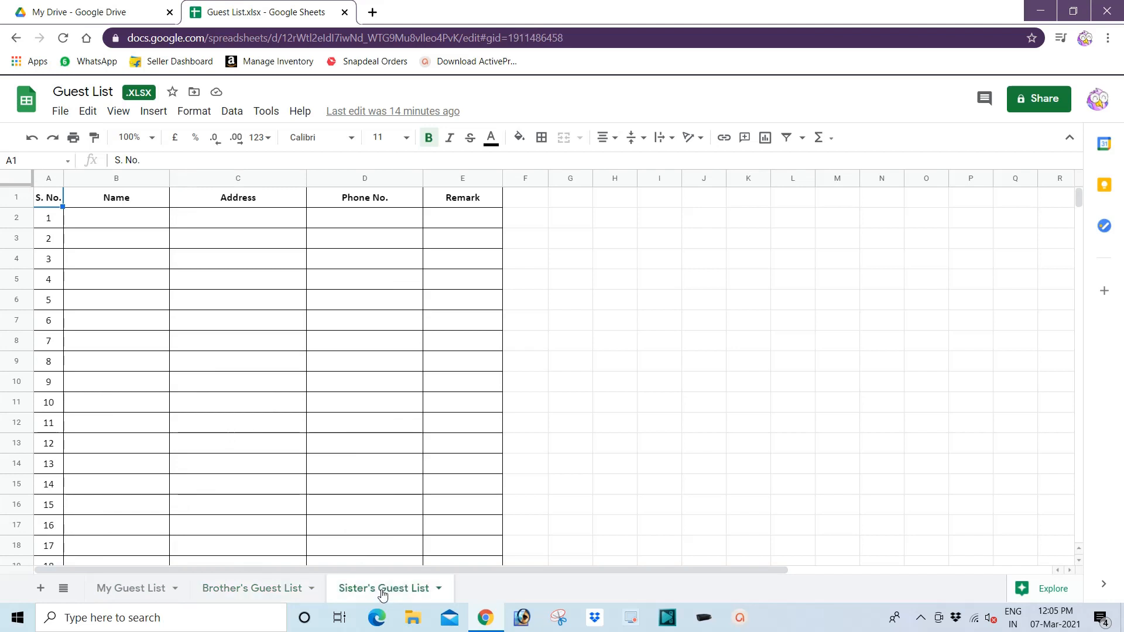
click(121, 593)
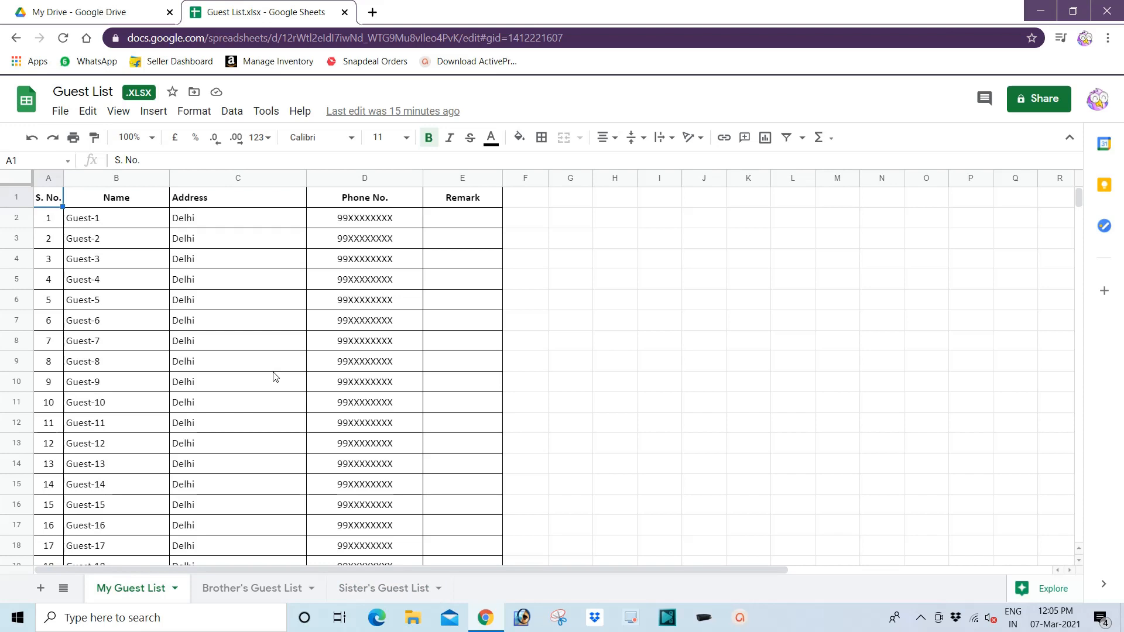
Delete the Guest List workbook from the Windows desktop and empty the Recycle Bin
click(1039, 11)
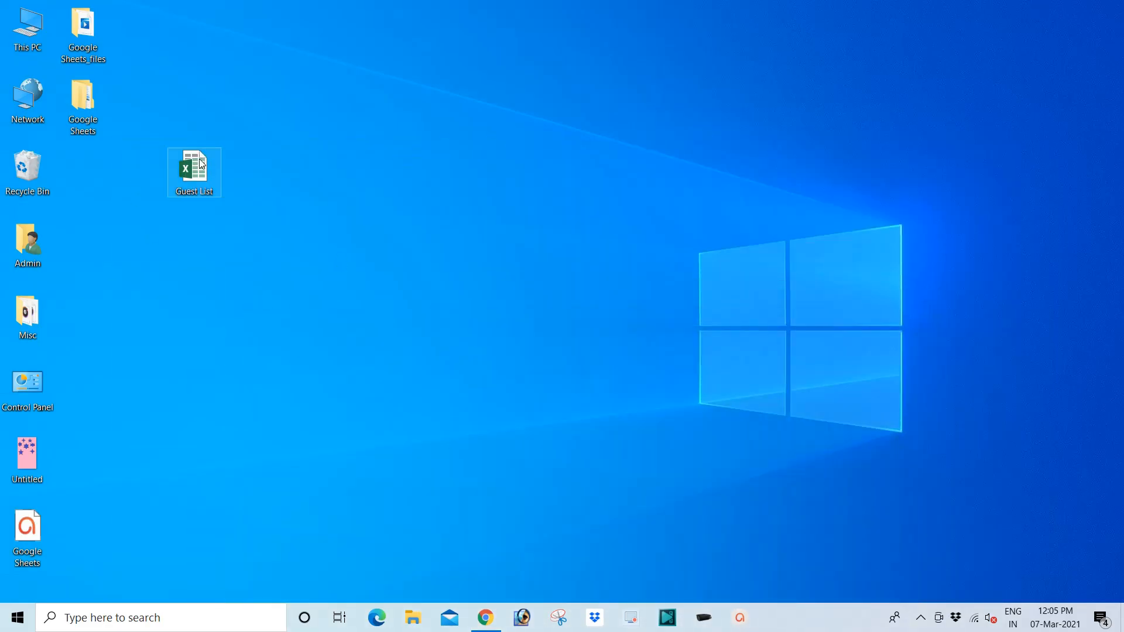
drag(199, 164, 214, 195)
right_click(196, 176)
click(258, 507)
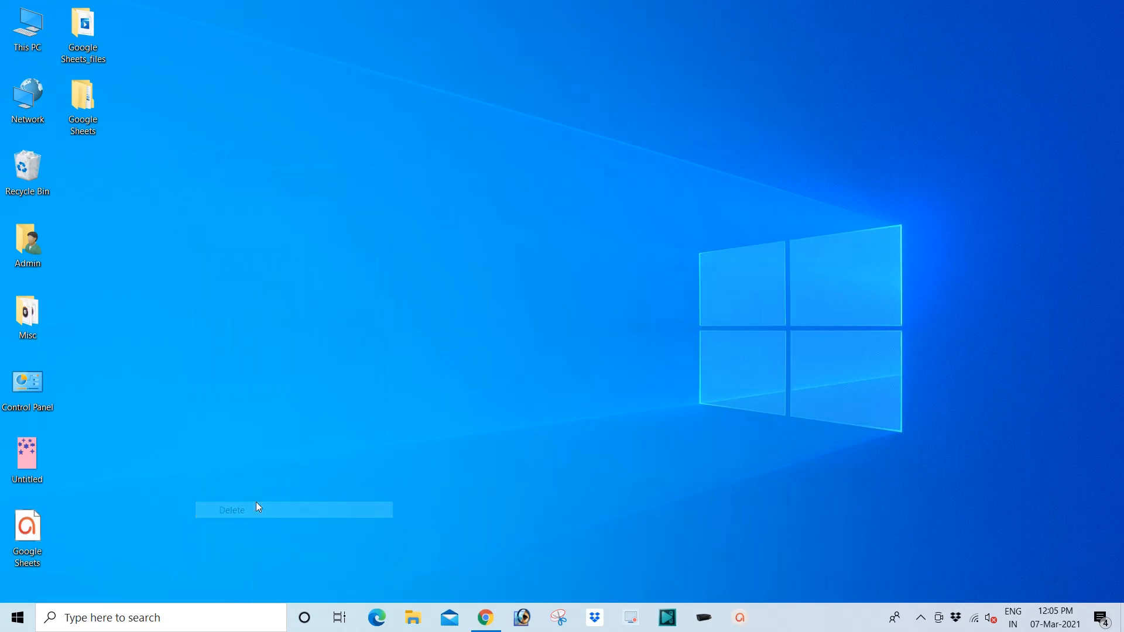
right_click(23, 182)
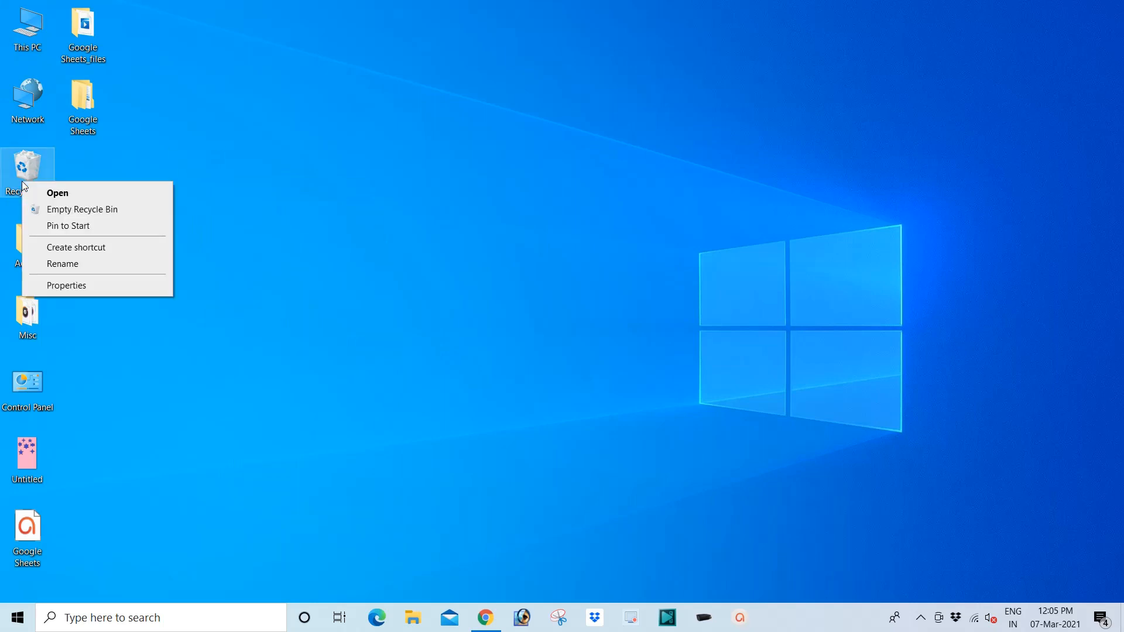
click(66, 209)
click(612, 320)
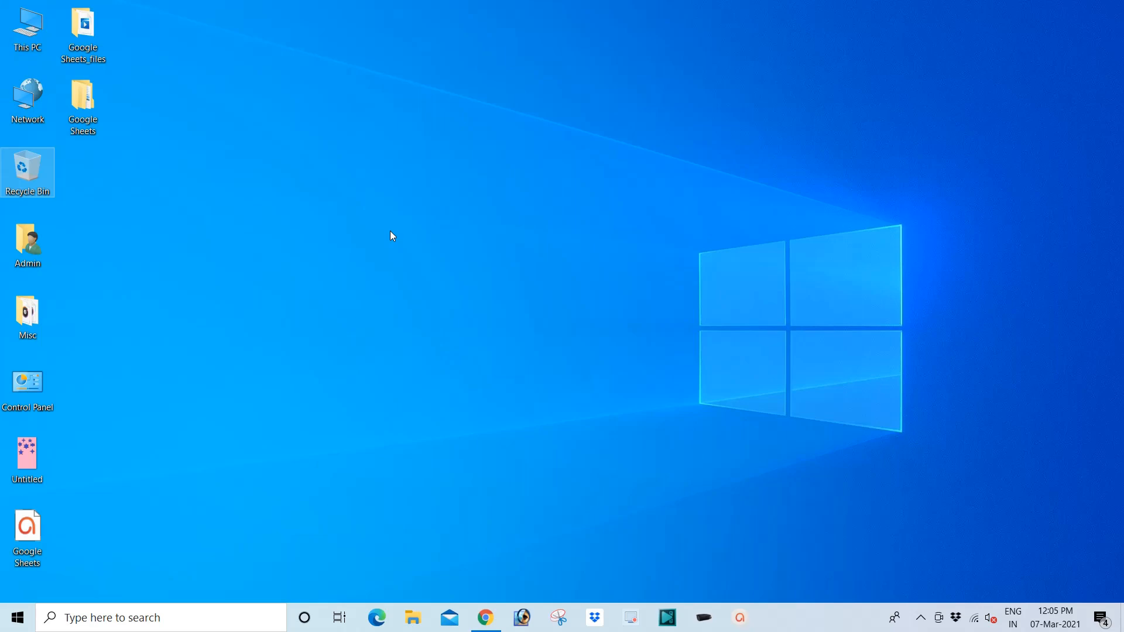
Switch back to Guest List.xlsx in Chrome and clear the entries for guests 17 to 20 (A18:E21) in My Guest List
click(485, 618)
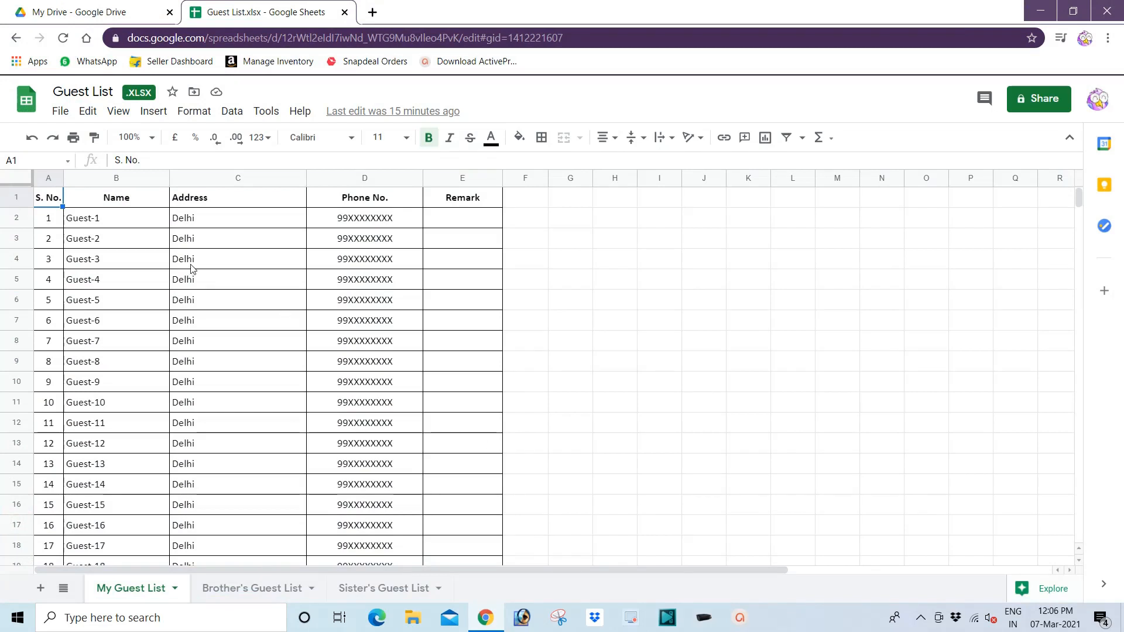
scroll(129, 280, down, 2)
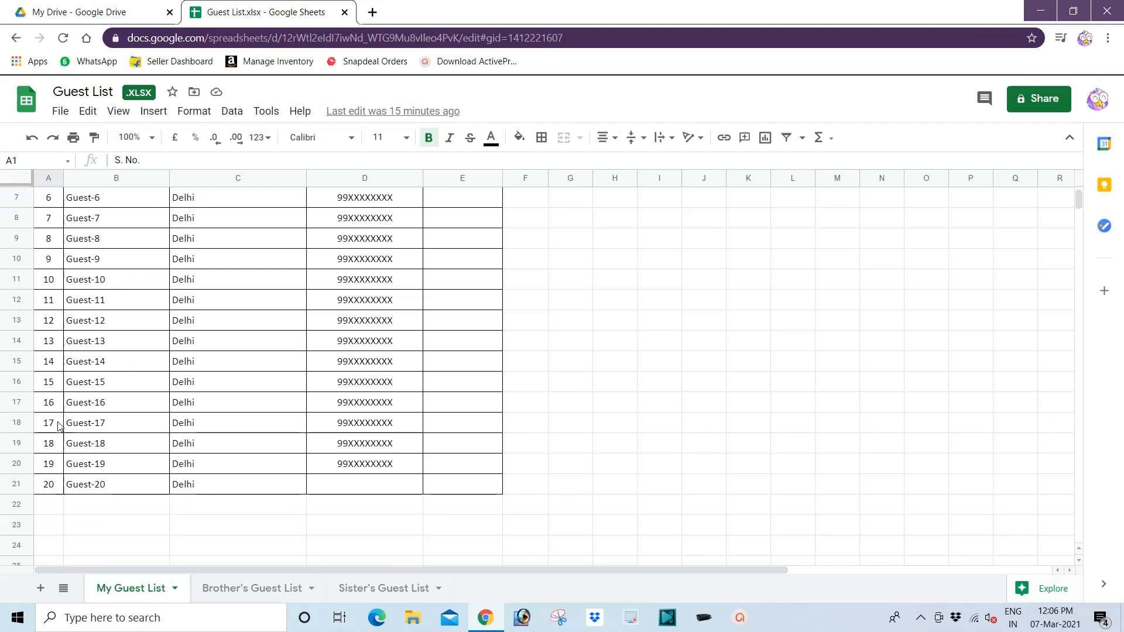
drag(59, 425, 434, 488)
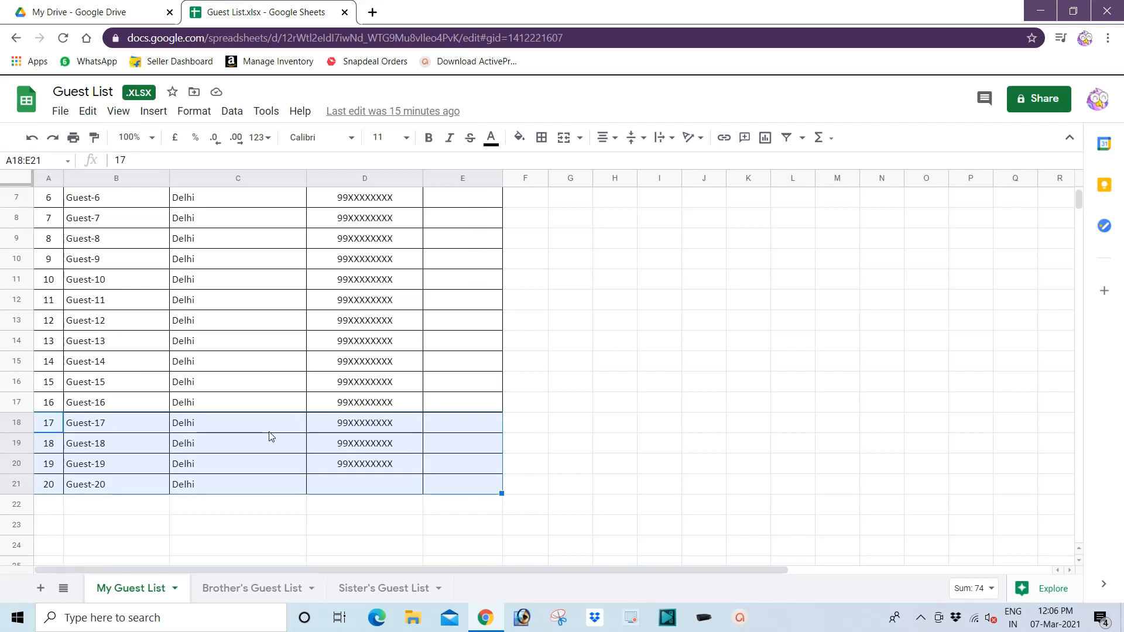
key(Delete)
click(232, 370)
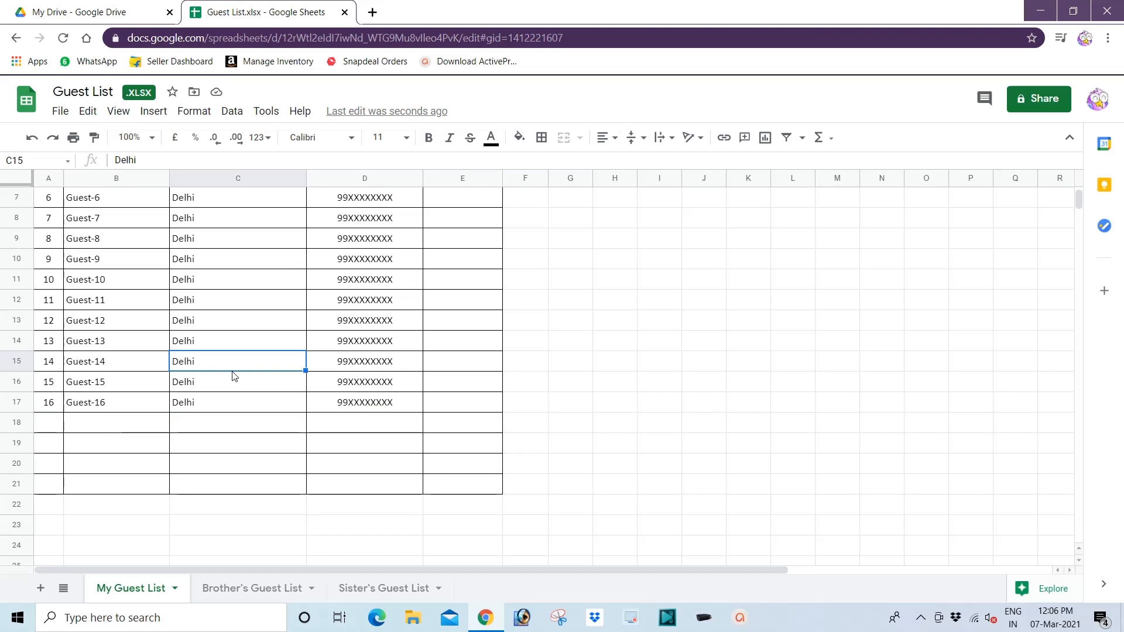
scroll(232, 376, up, 2)
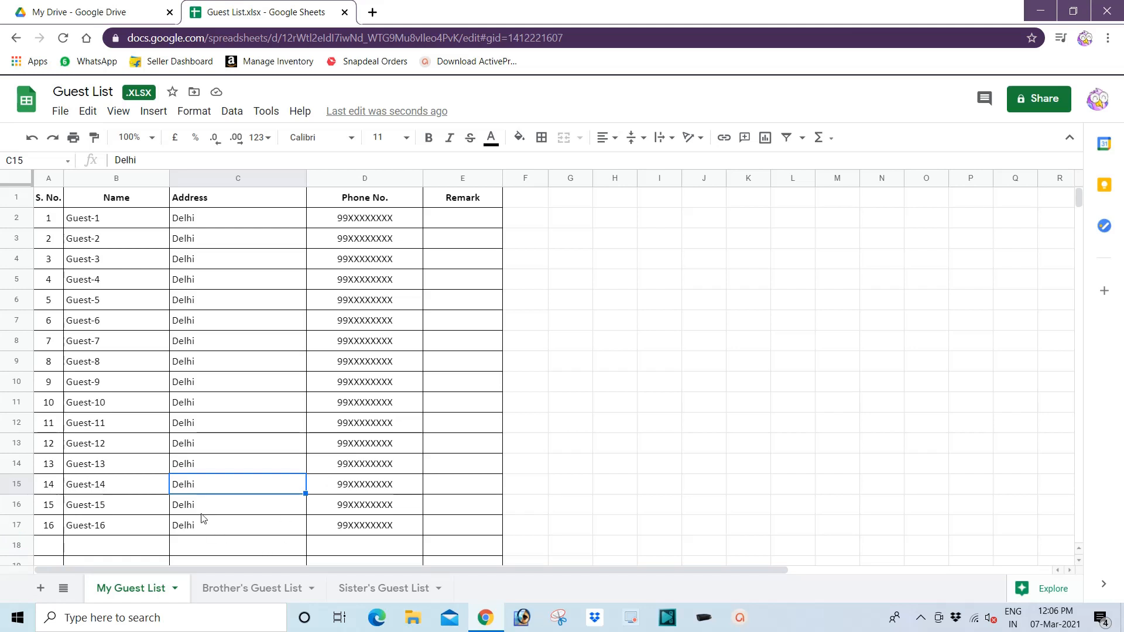
View the Brother's Guest List sheet
click(244, 590)
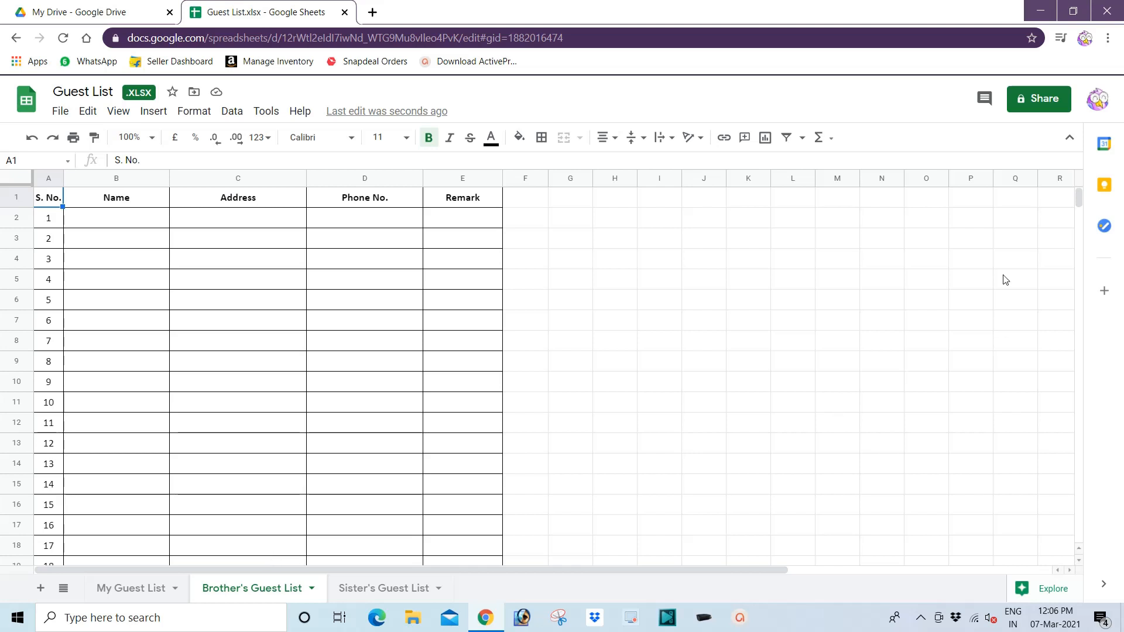
Start sharing the Guest List workbook with the invited account's e-mail address and keep its role as Editor
click(1032, 102)
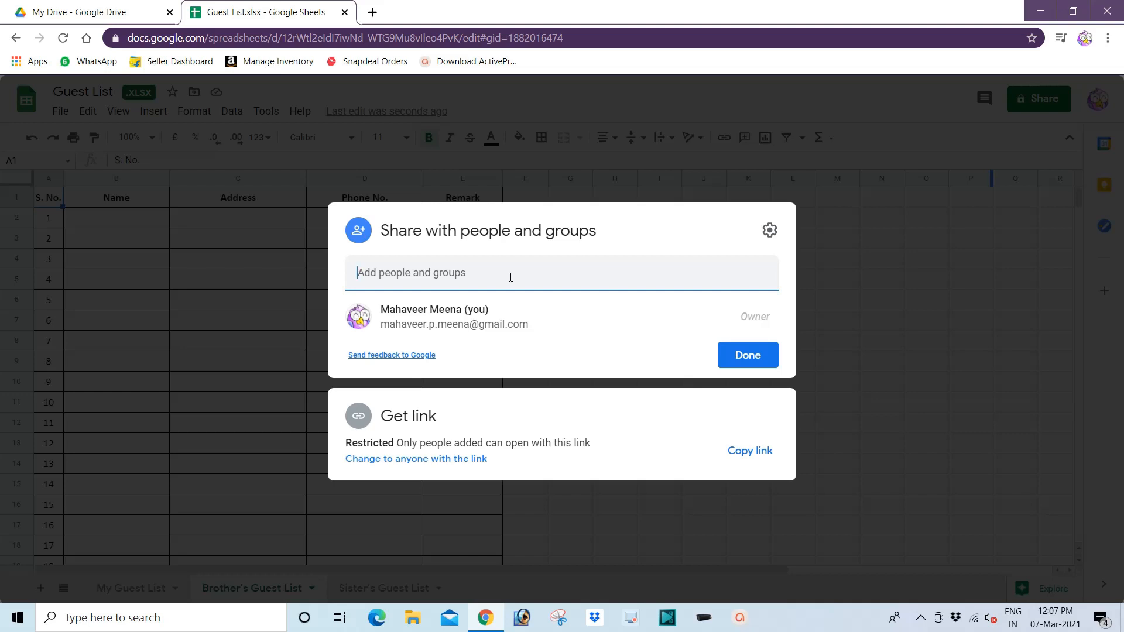
text(maha)
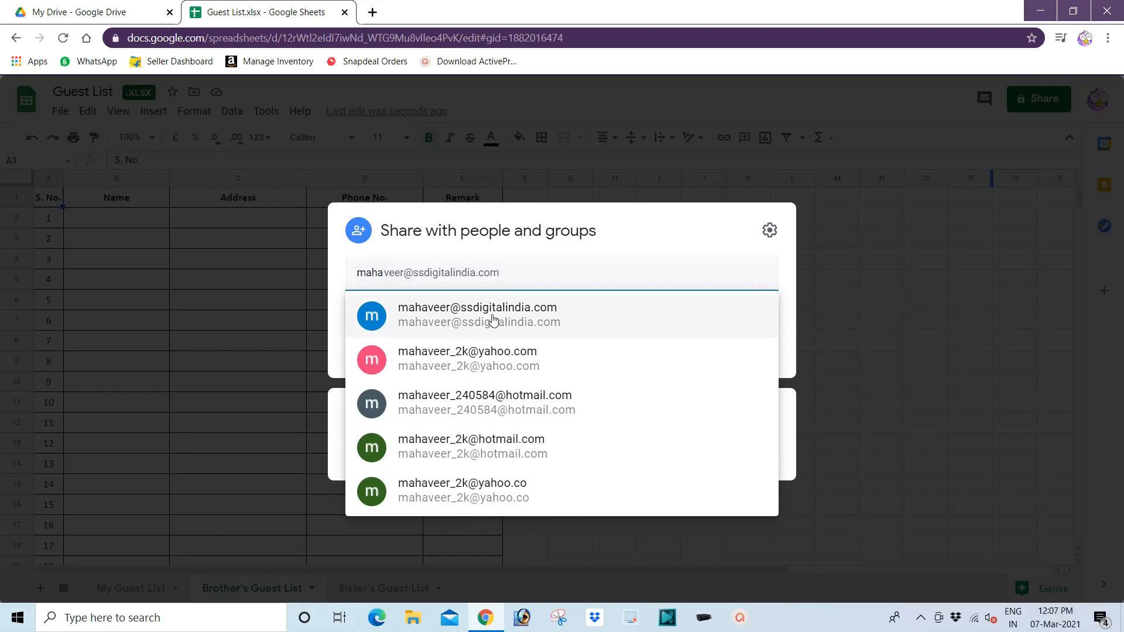
click(459, 322)
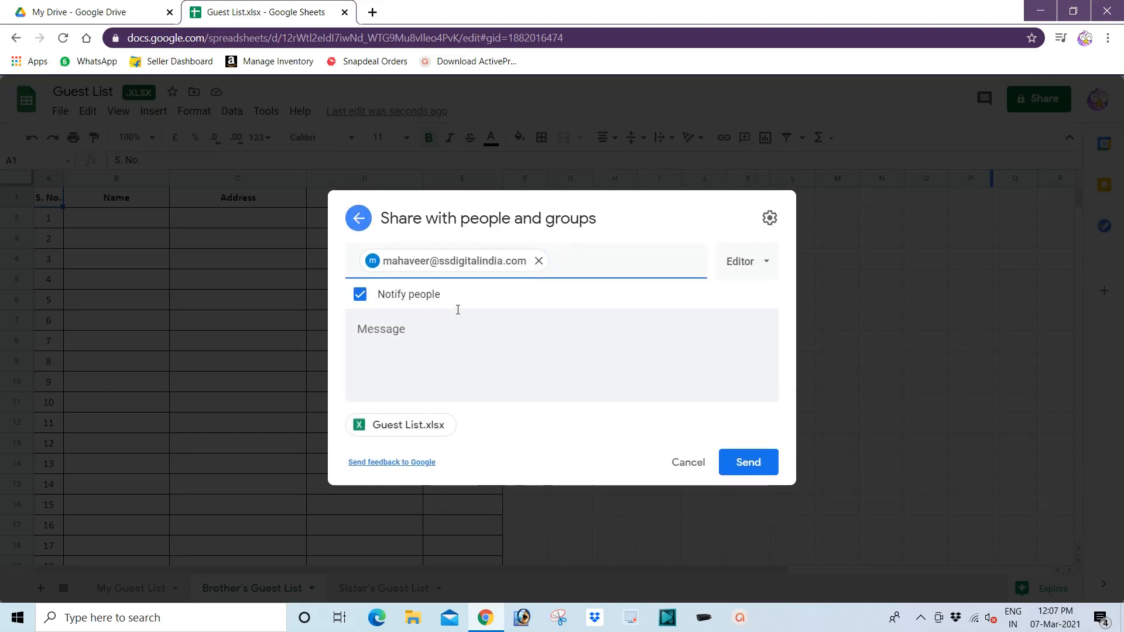
click(768, 266)
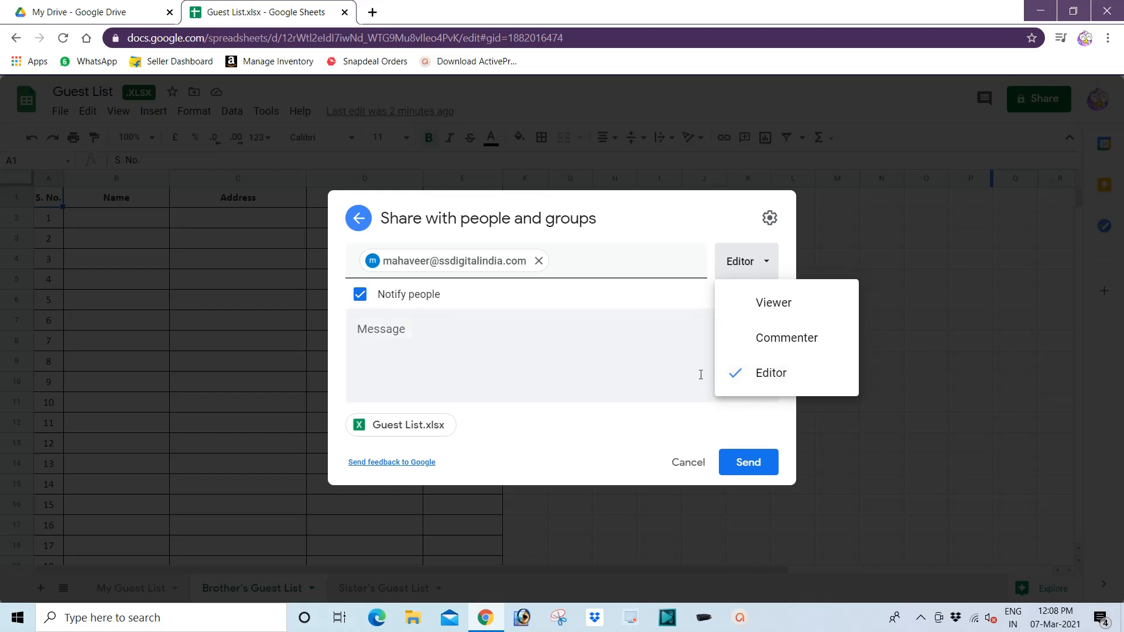
click(771, 373)
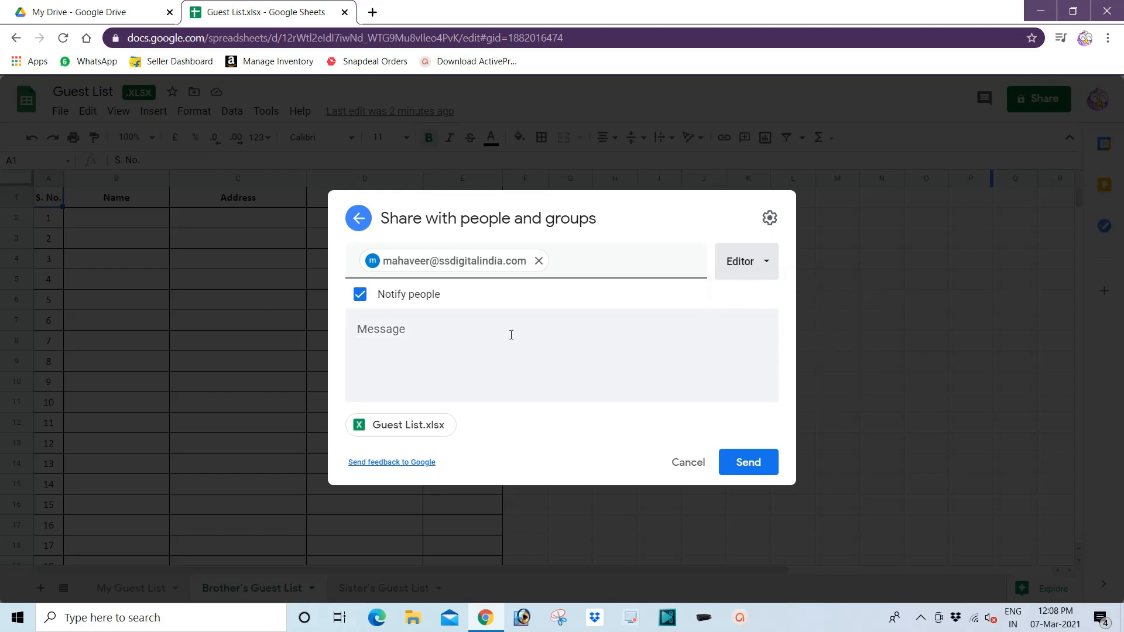
Add the message "Hello Brother Please update Brother's Sheet Only." to the sharing invitation and send it
click(418, 341)
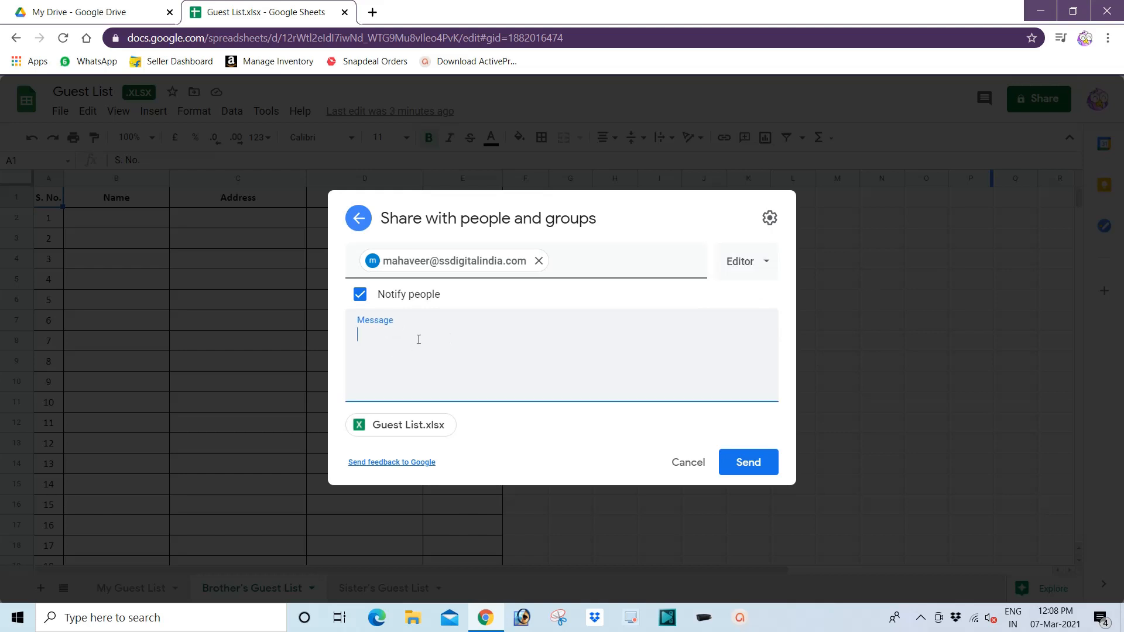
text(Hello Brother Pleae)
key(BackSpace)
text(se u)
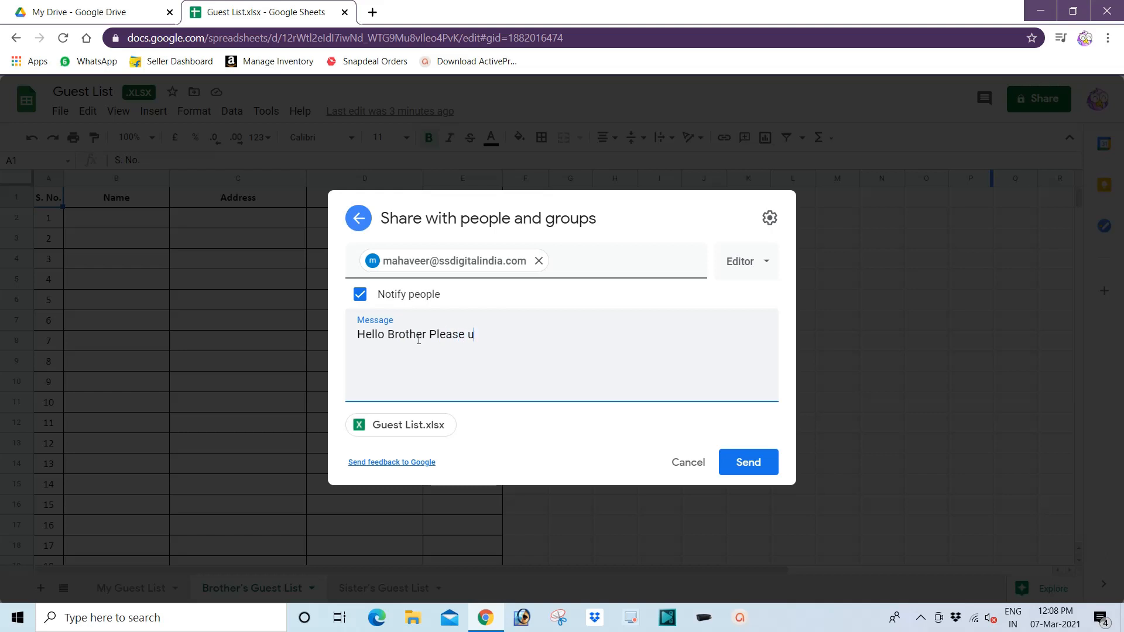
text(pdate Brothers)
key(BackSpace)
key(BackSpace)
text(r's Sheet)
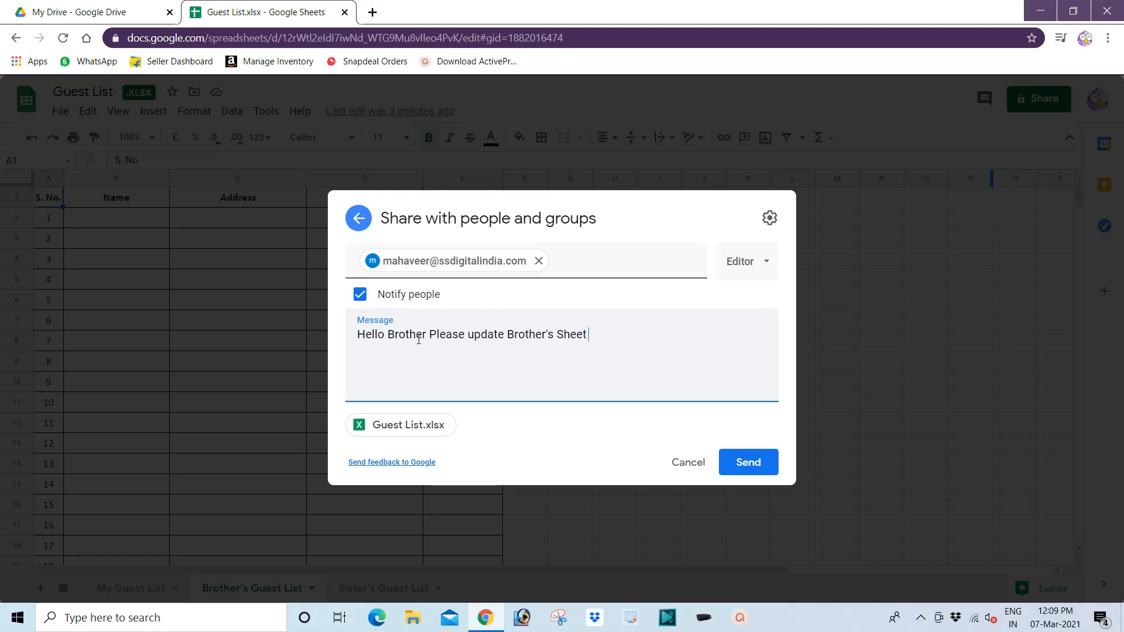
text( Only.)
click(745, 462)
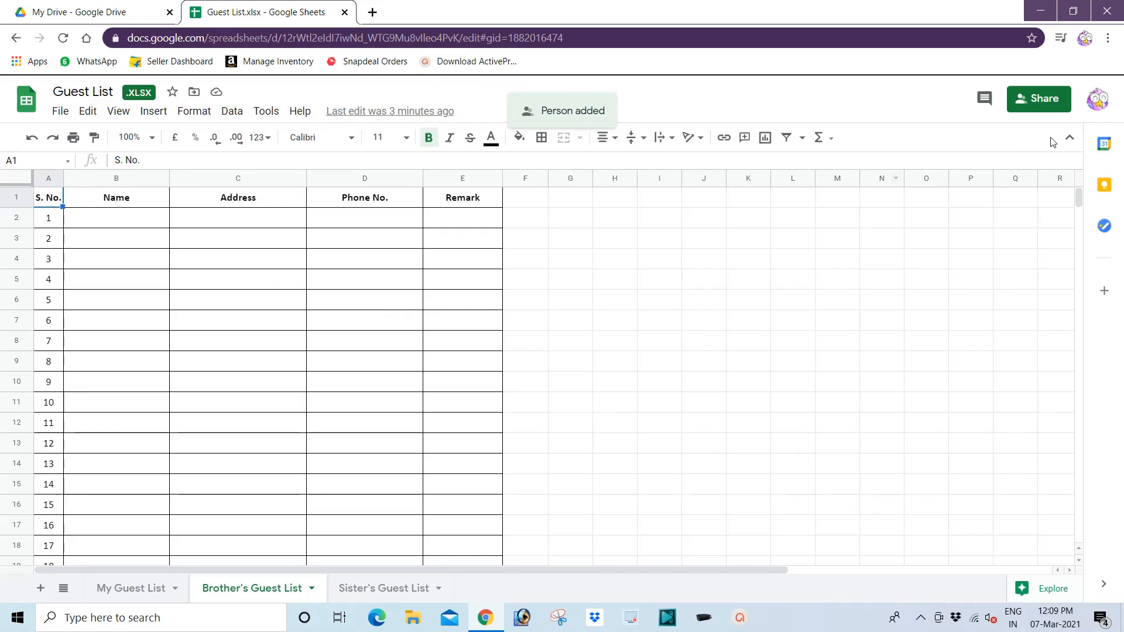
Open the Google home page in a new browser tab, switch to the invited account and open its Gmail inbox
click(1098, 101)
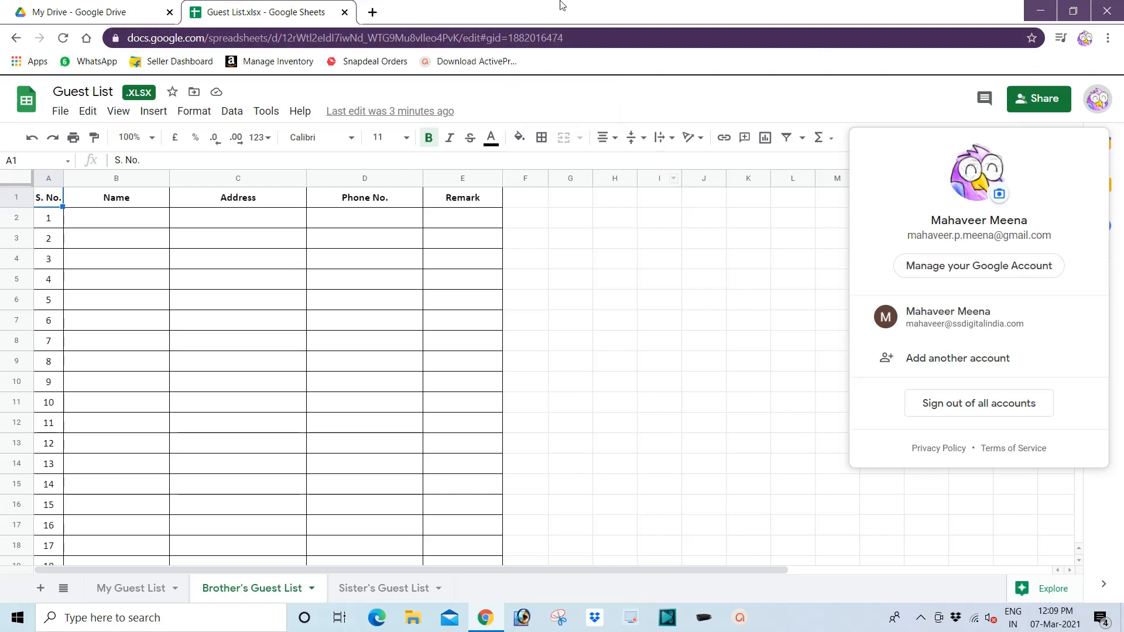
click(708, 407)
click(372, 12)
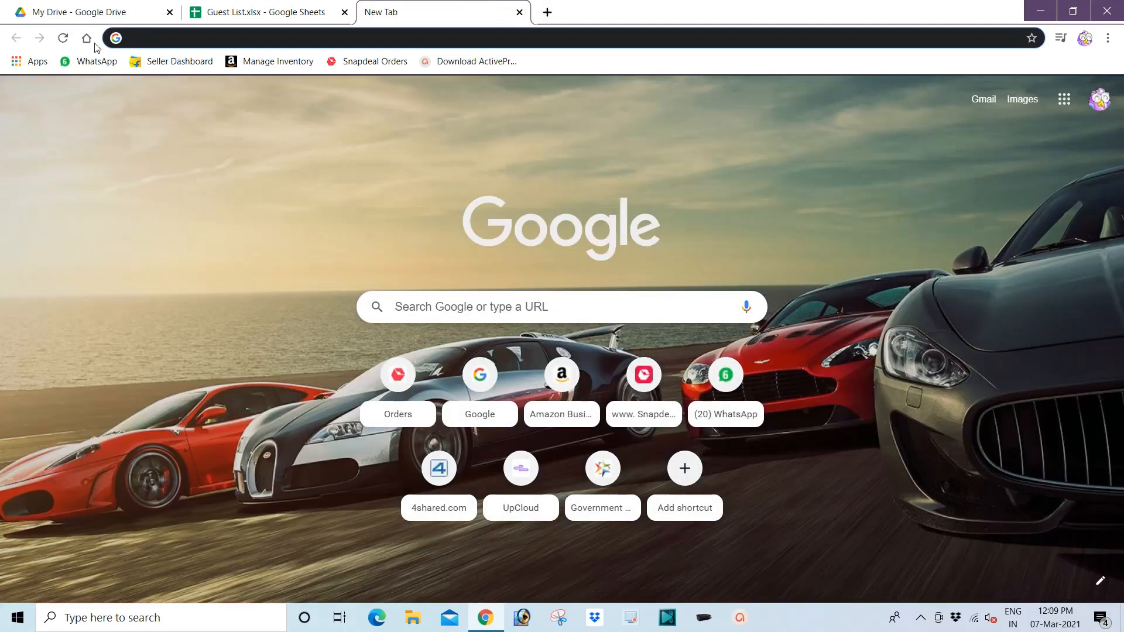
click(86, 39)
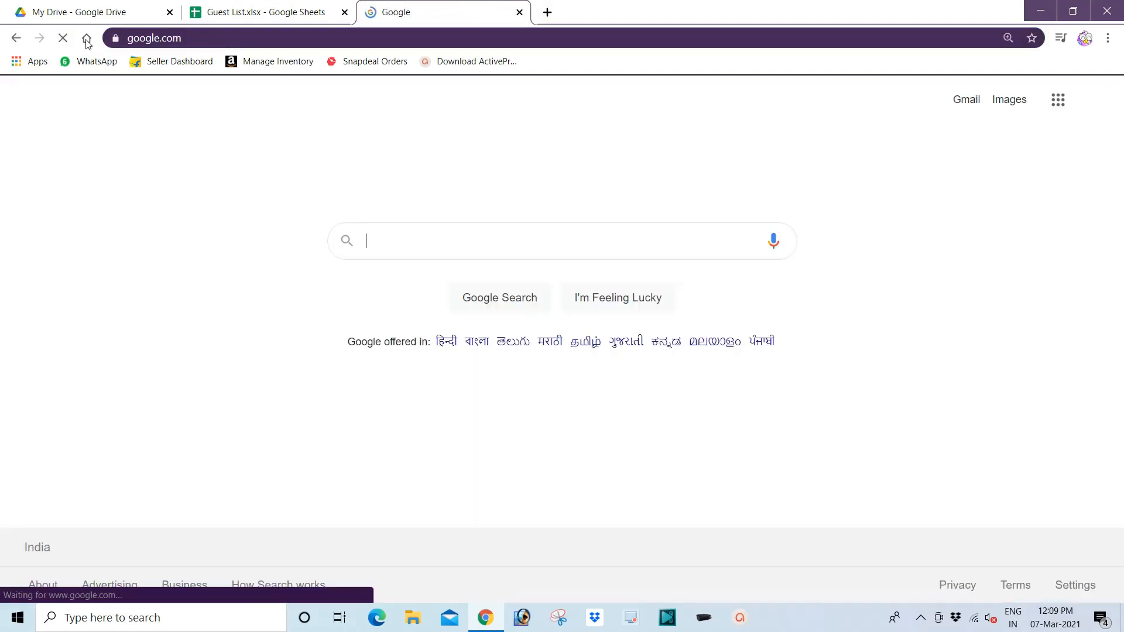
click(1106, 104)
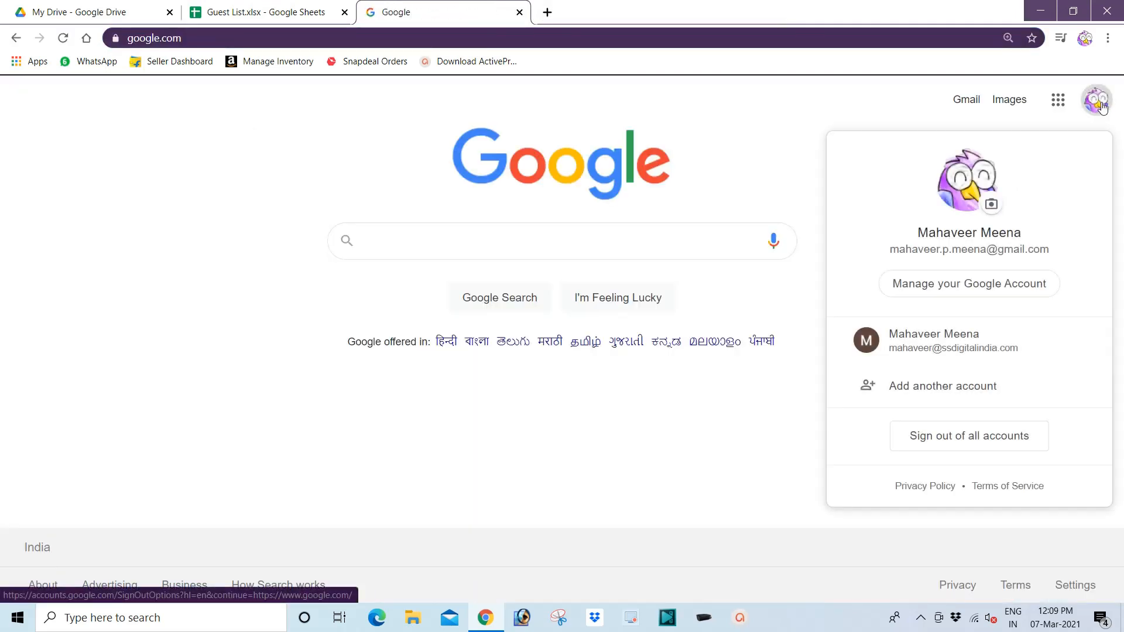
click(944, 348)
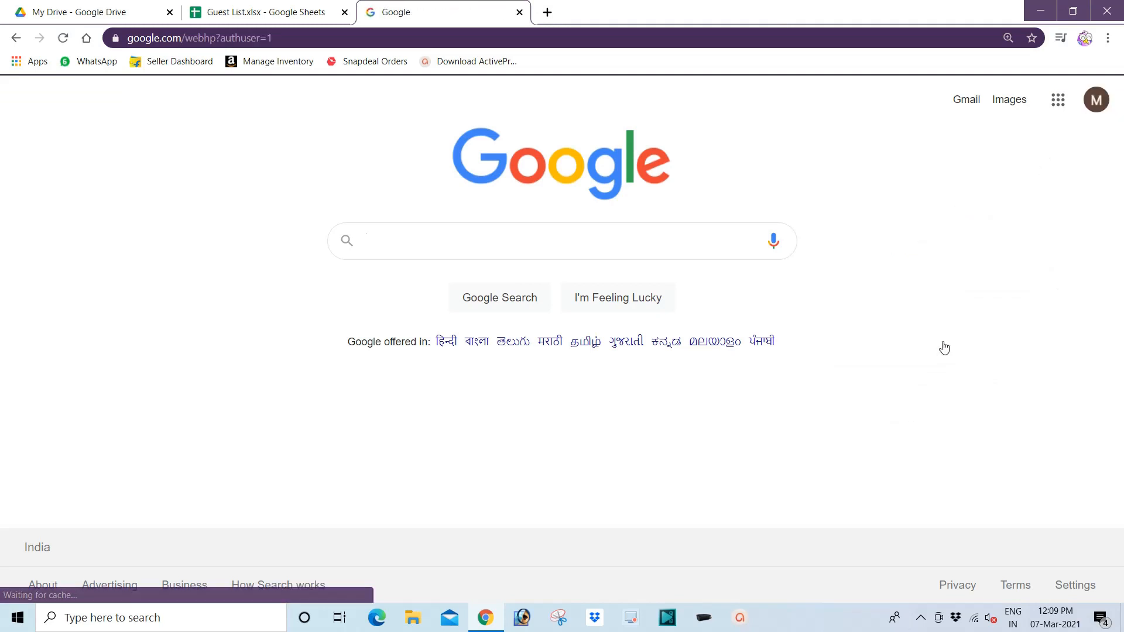
click(964, 101)
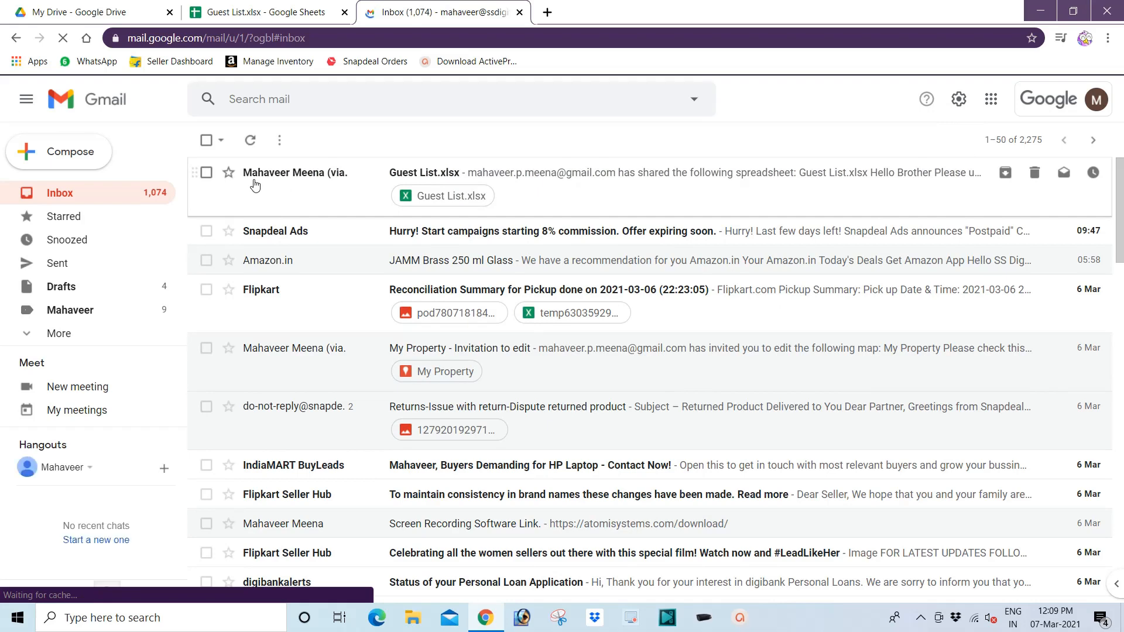
Open the Guest List.xlsx sharing e-mail, highlight its message and open the shared workbook from it
click(507, 178)
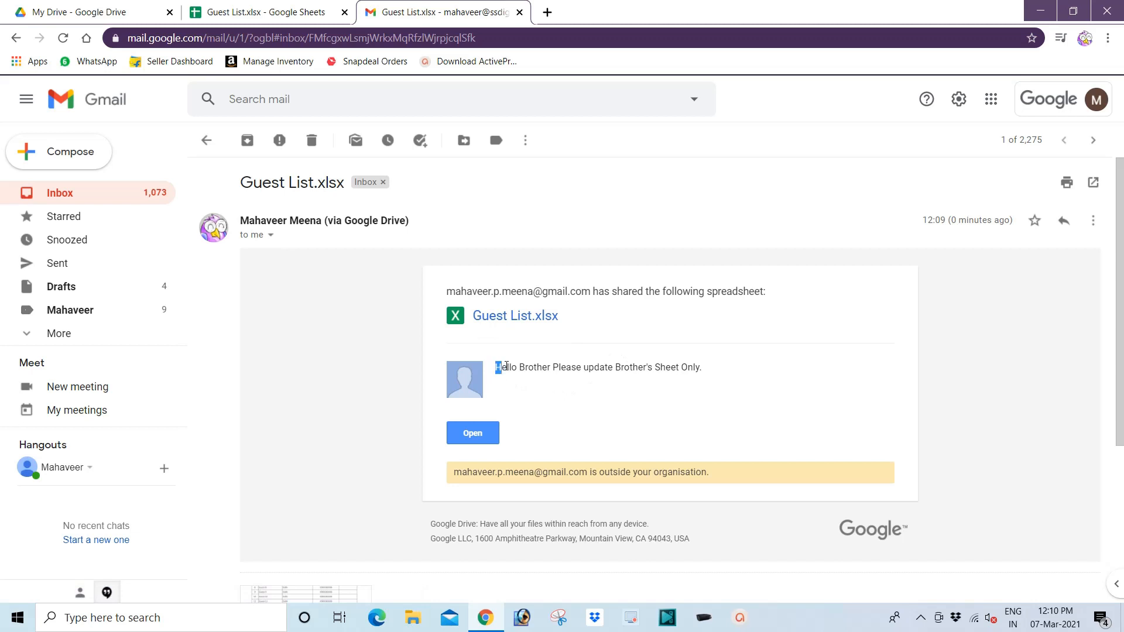
drag(507, 366, 700, 367)
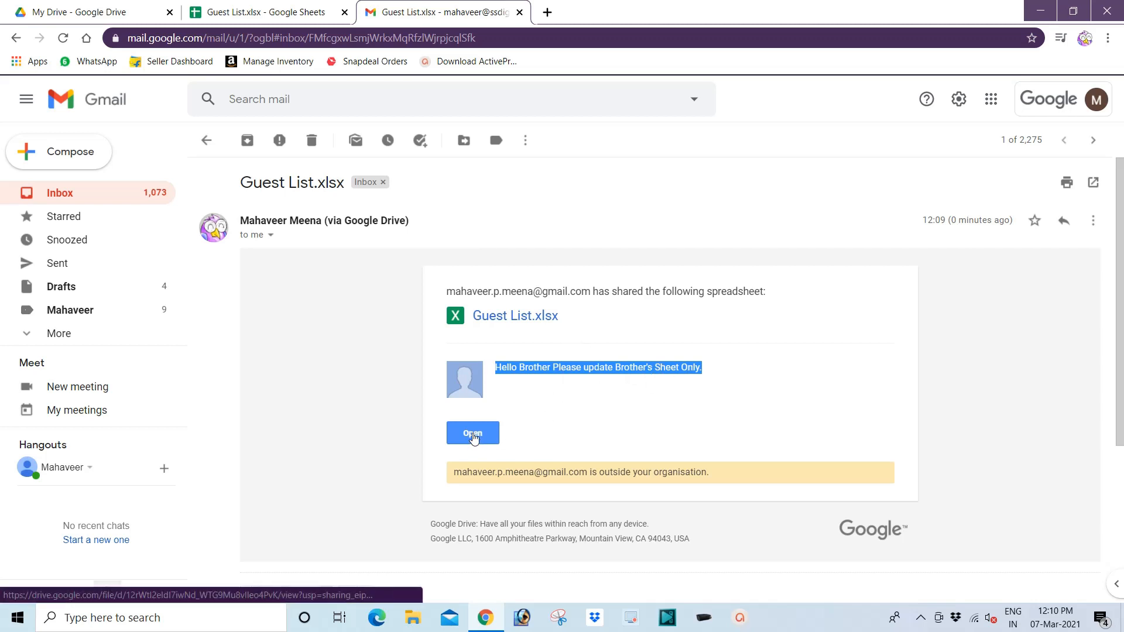
click(474, 435)
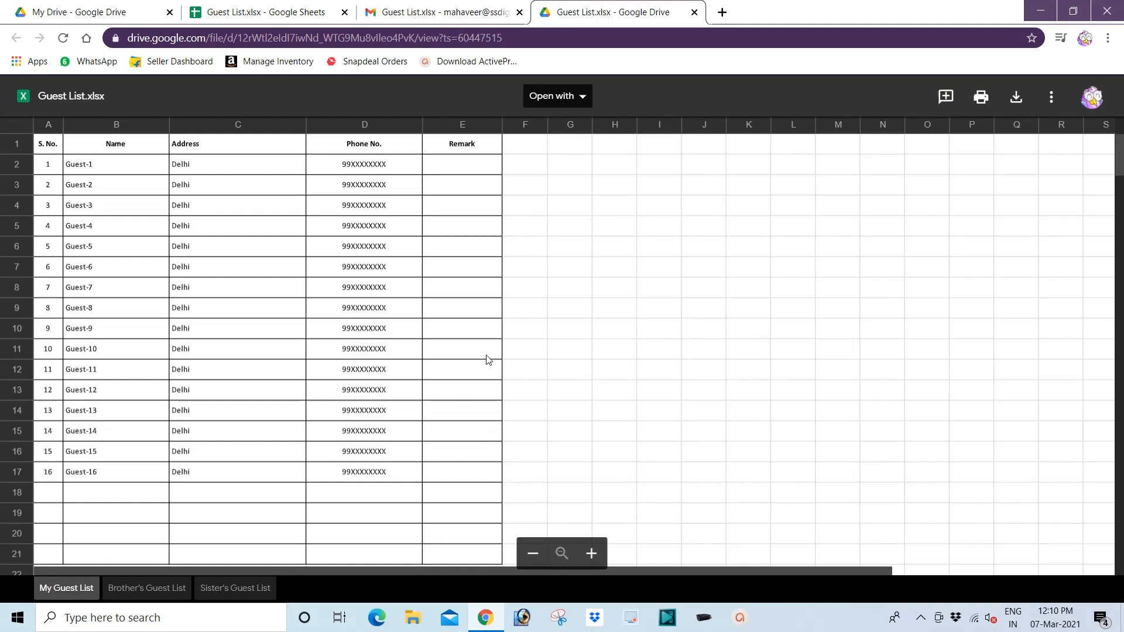
Switch the Guest List.xlsx preview in Google Drive to the invited account and check which account is signed in
click(1092, 101)
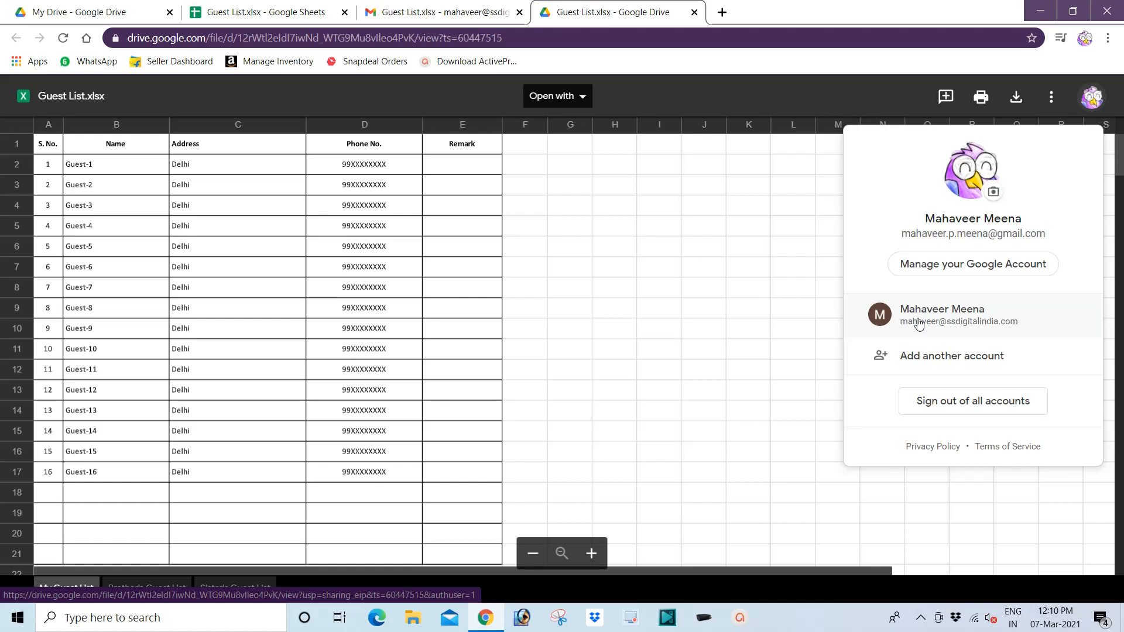
click(935, 321)
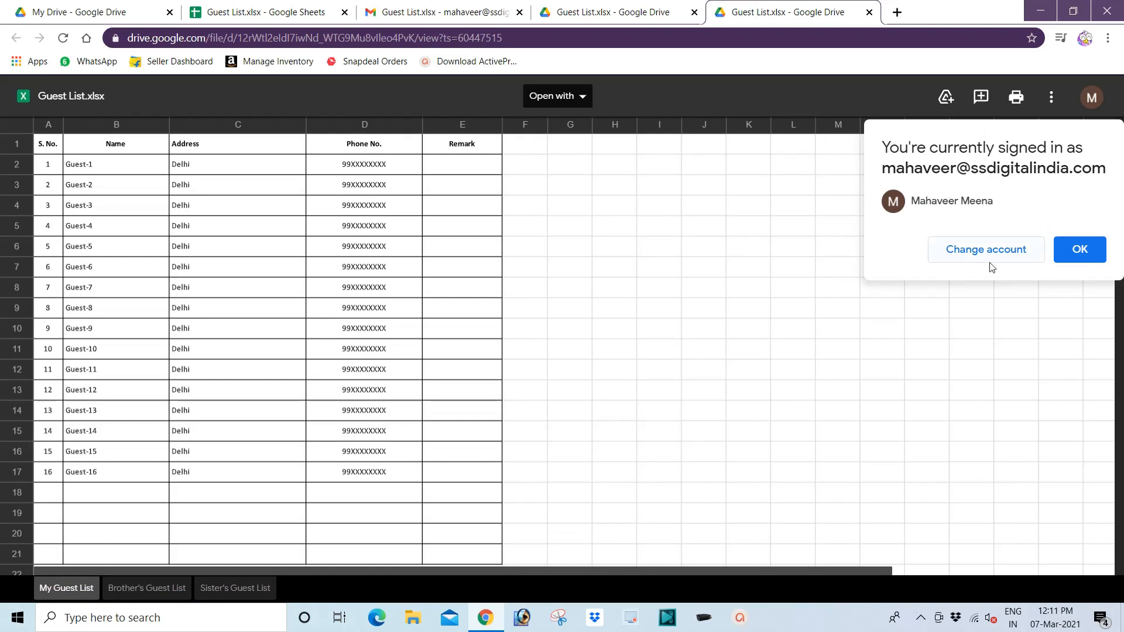
click(1077, 254)
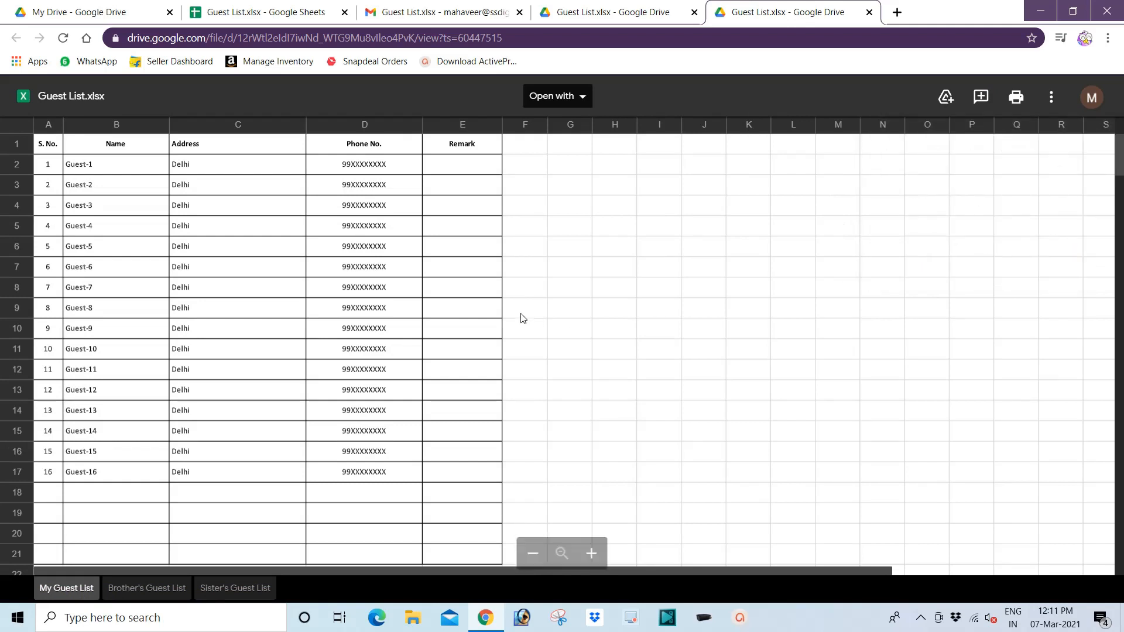
click(1088, 104)
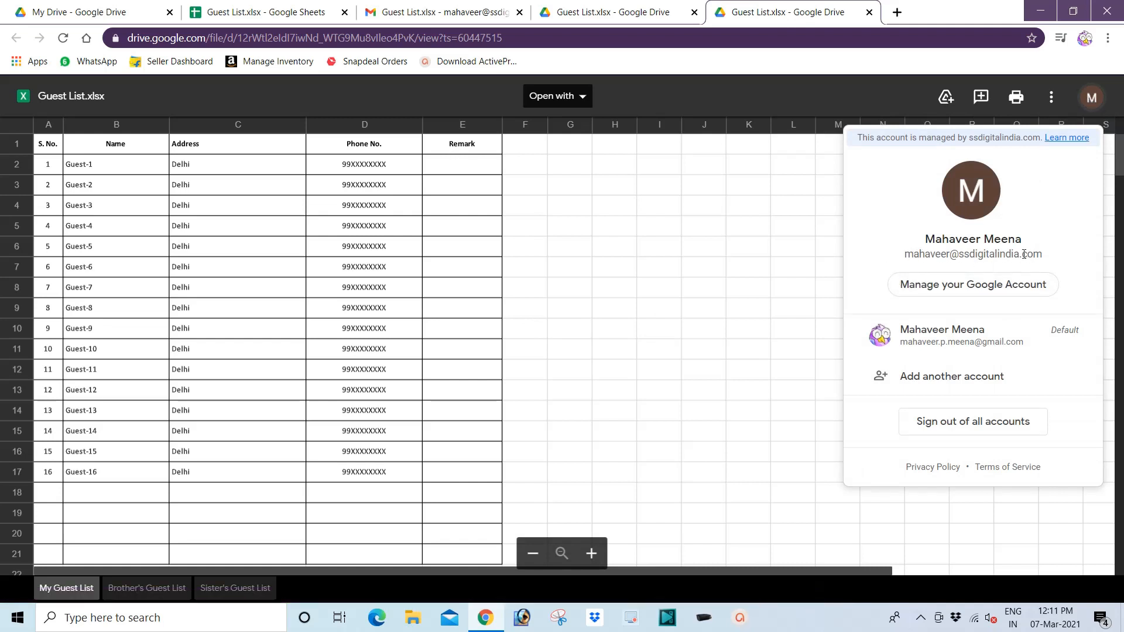
click(767, 233)
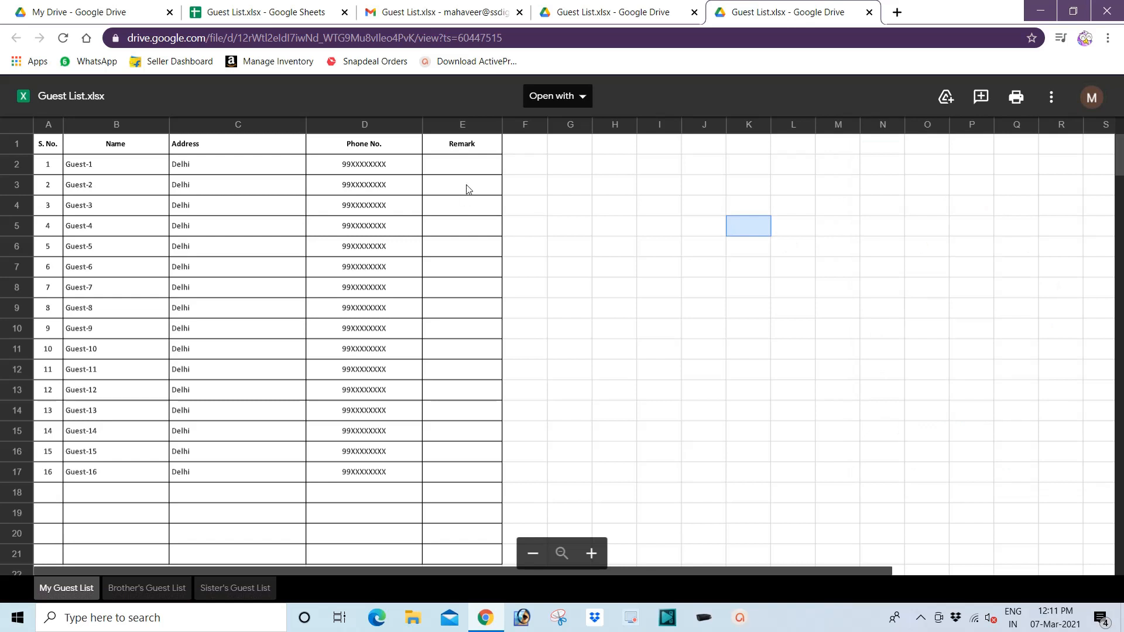
Open the previewed Guest List.xlsx with Google Sheets and dismiss the signed-in account notice
click(580, 100)
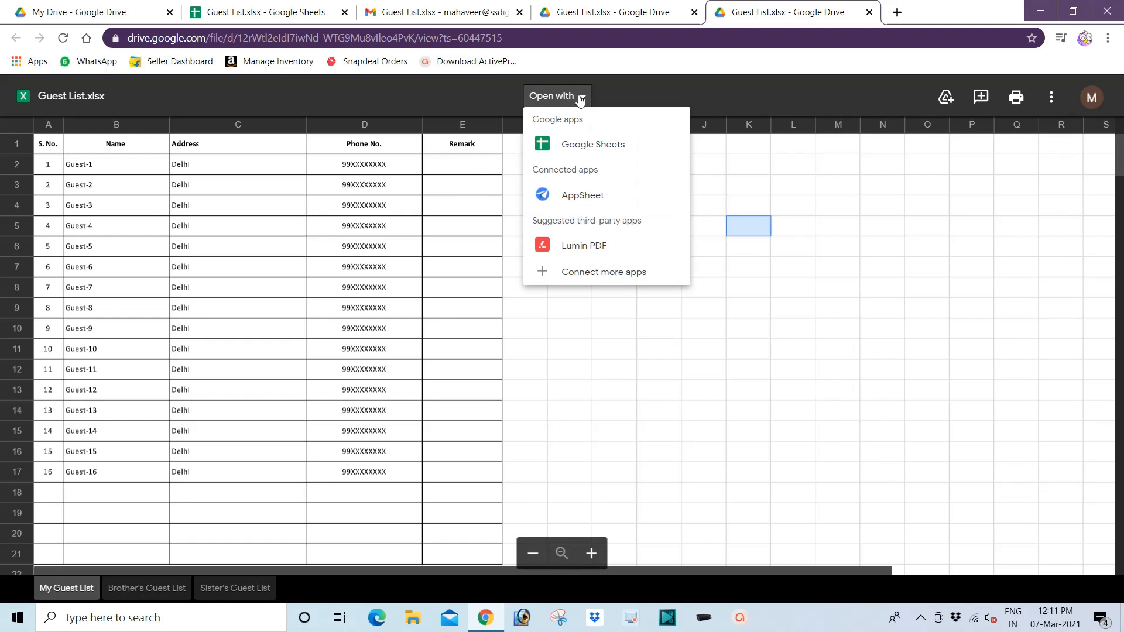
click(592, 145)
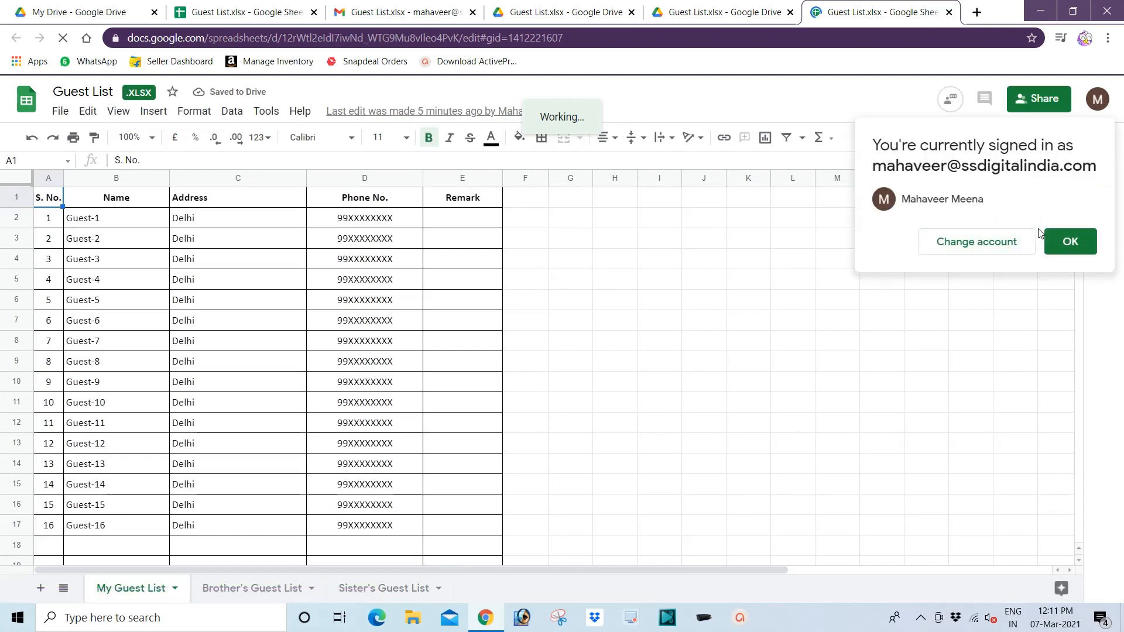
click(1070, 242)
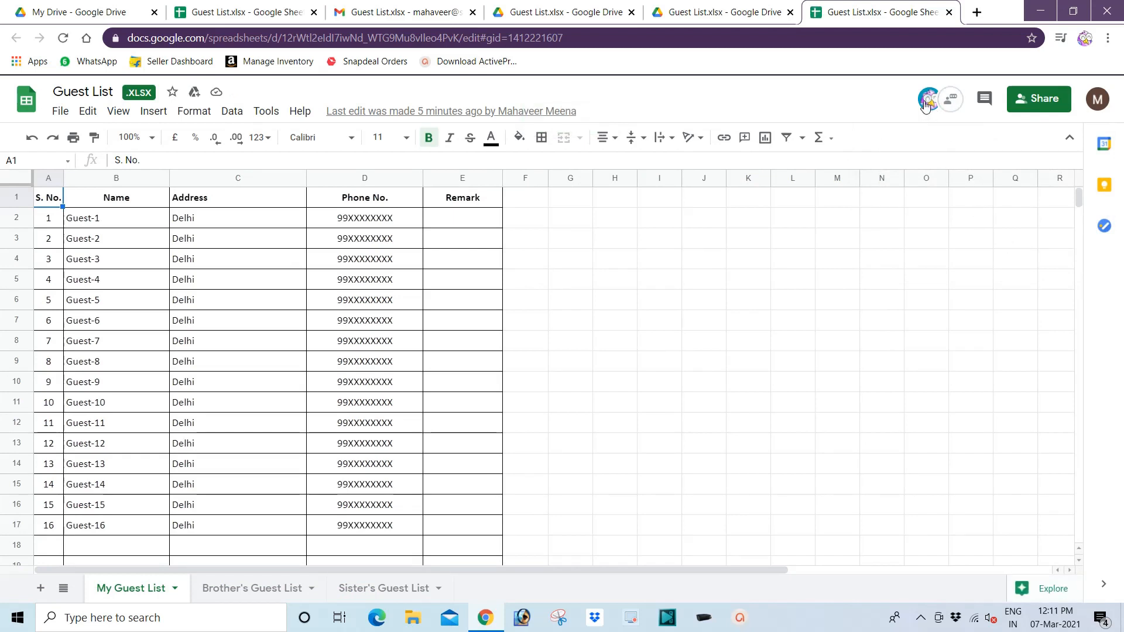
mouse_move(919, 112)
Enter Guest-1 and Guest-2 in cells B2 and B3 of the Brother's Guest List sheet and dismiss the document status tip
click(235, 590)
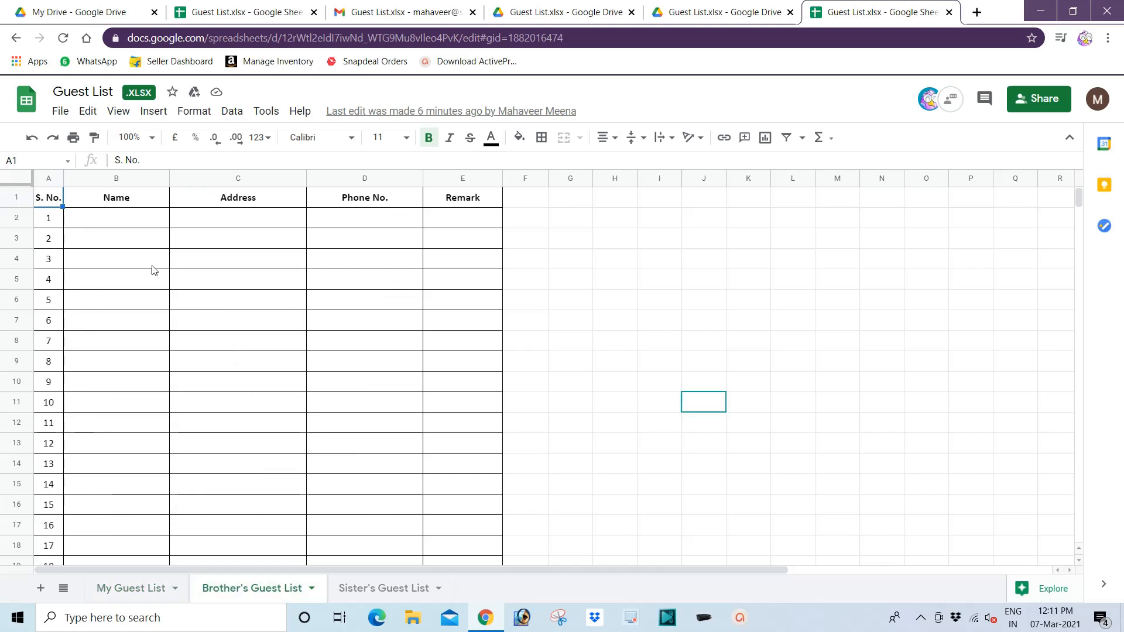
click(96, 220)
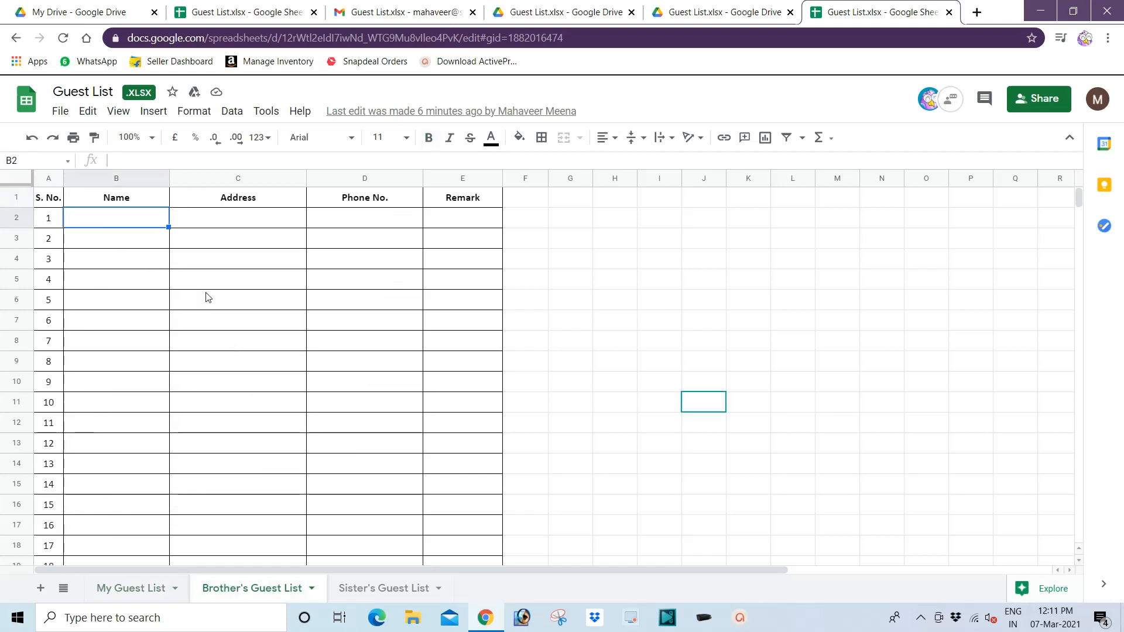
text(Guest)
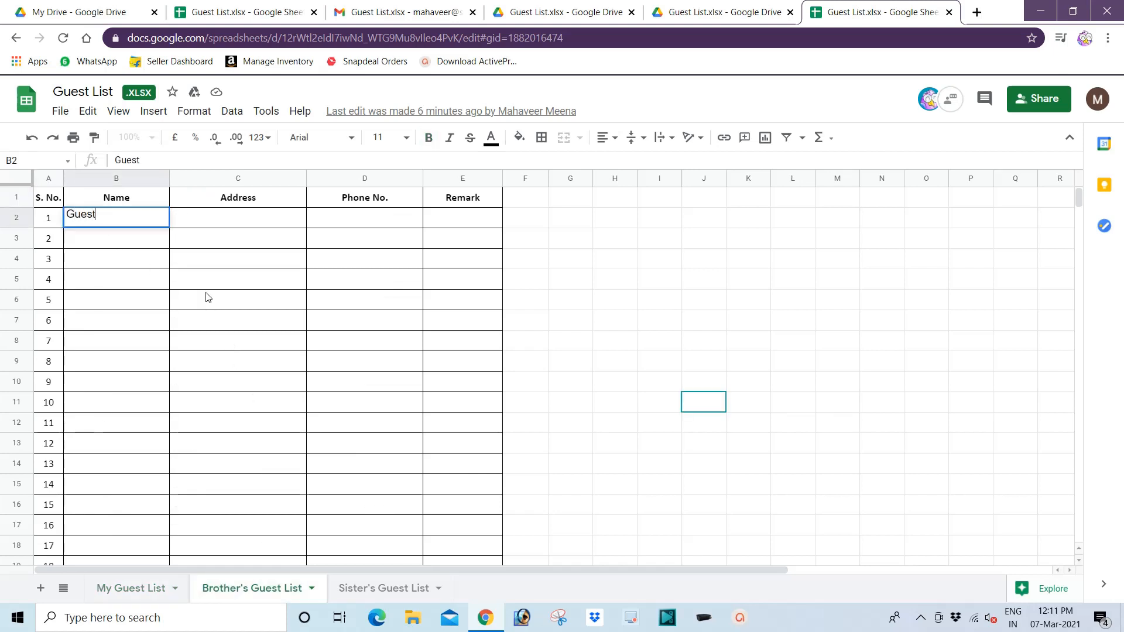
text(-1)
key(Return)
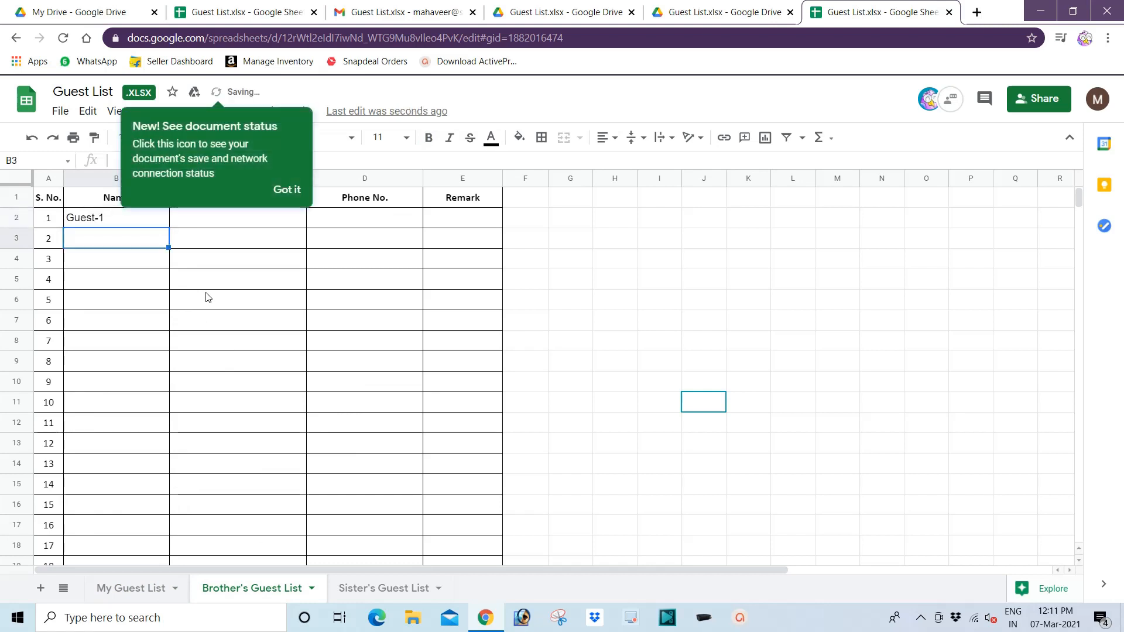
text(Gu)
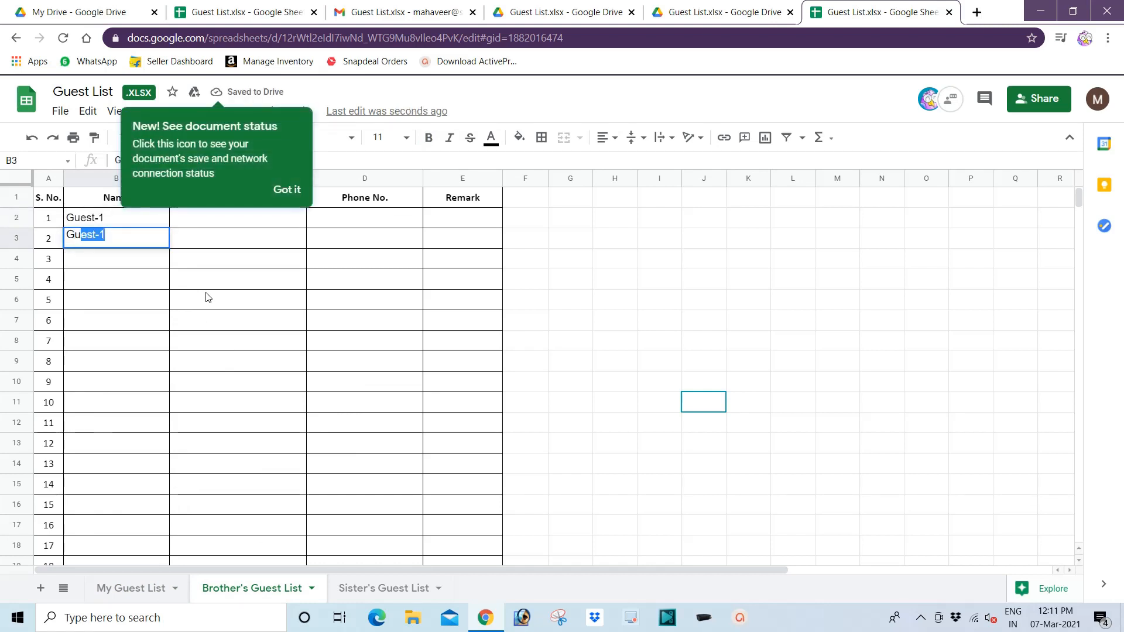
text(est-2)
key(Return)
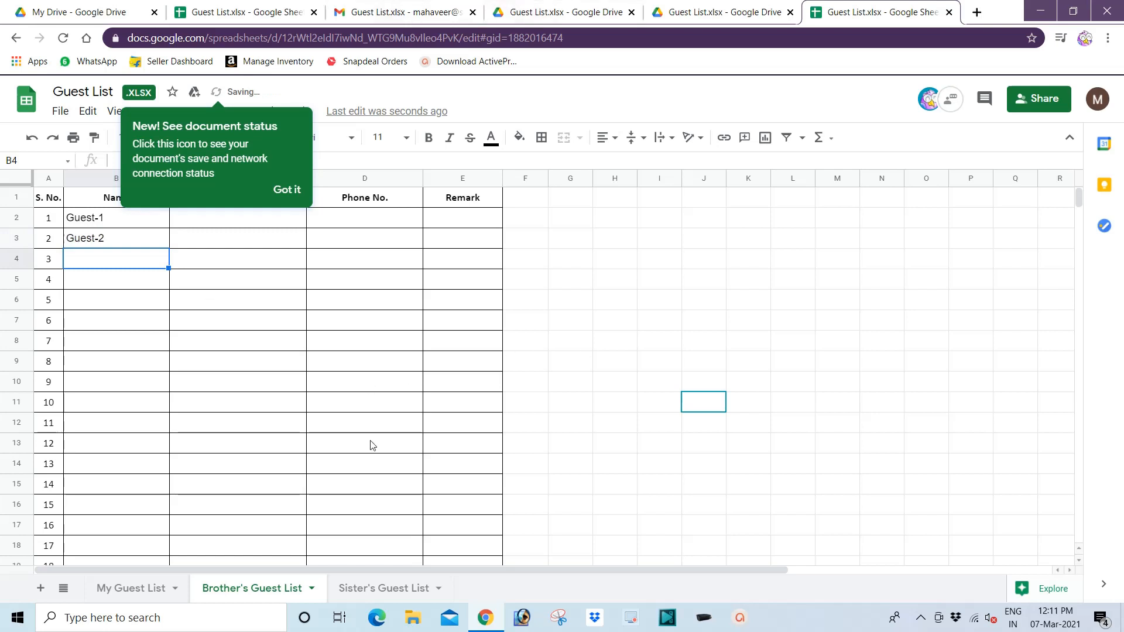
click(287, 190)
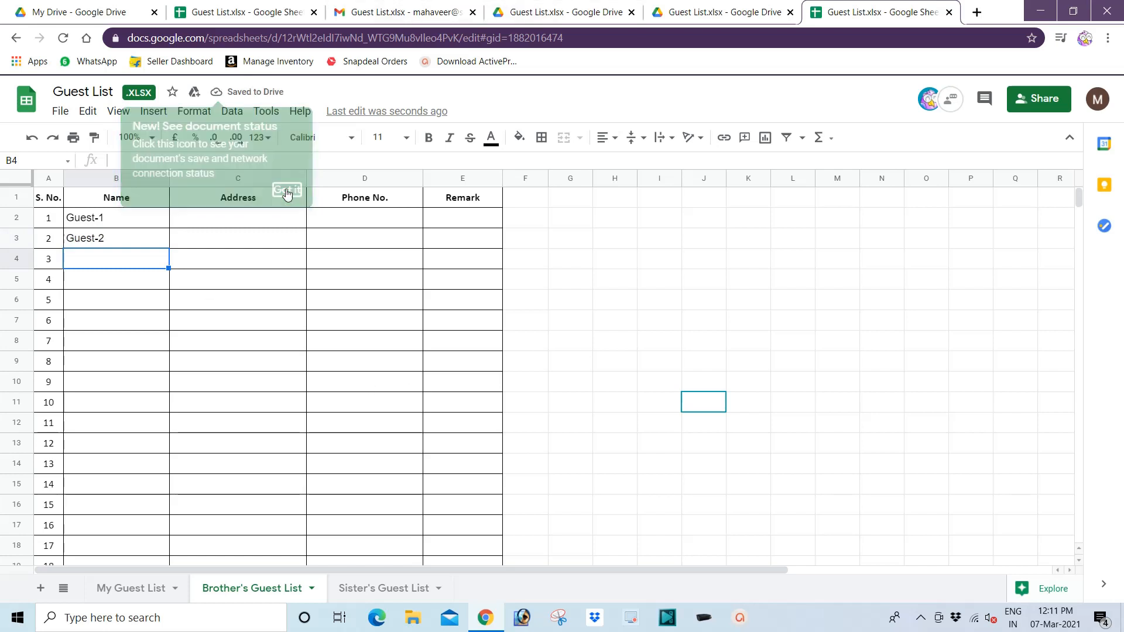
Enter Mumbai as the address of Guest-1 in cell C2
click(227, 230)
text(Mumbai)
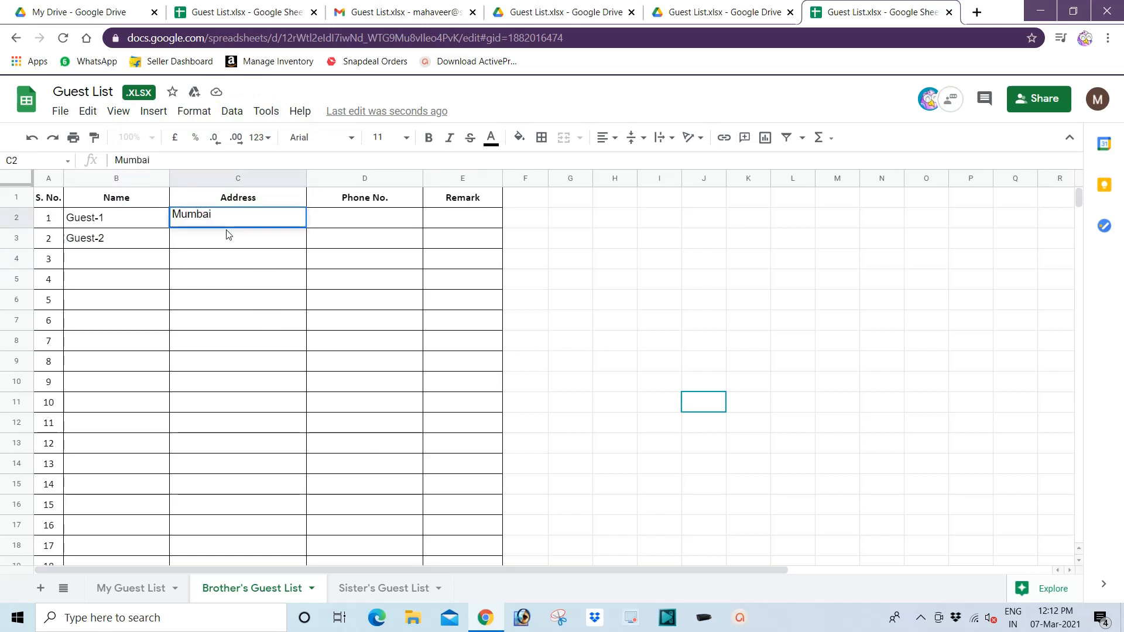
key(Return)
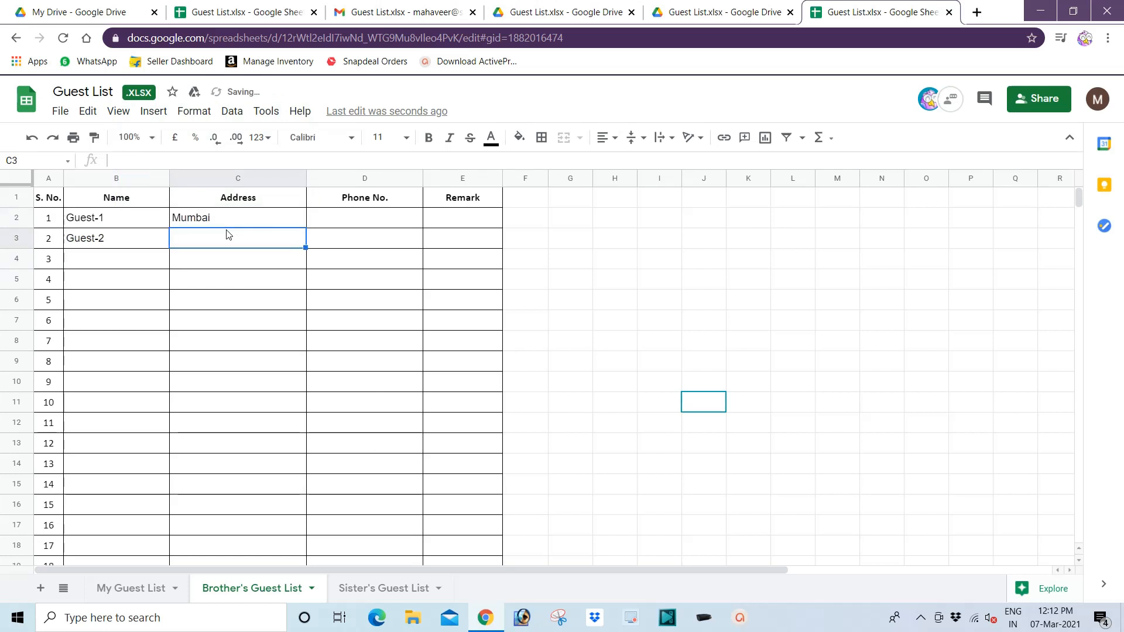
Enter Mumbai as the address of Guest-2 in cell C3 of the Brother's Guest List sheet
text(Mumbai)
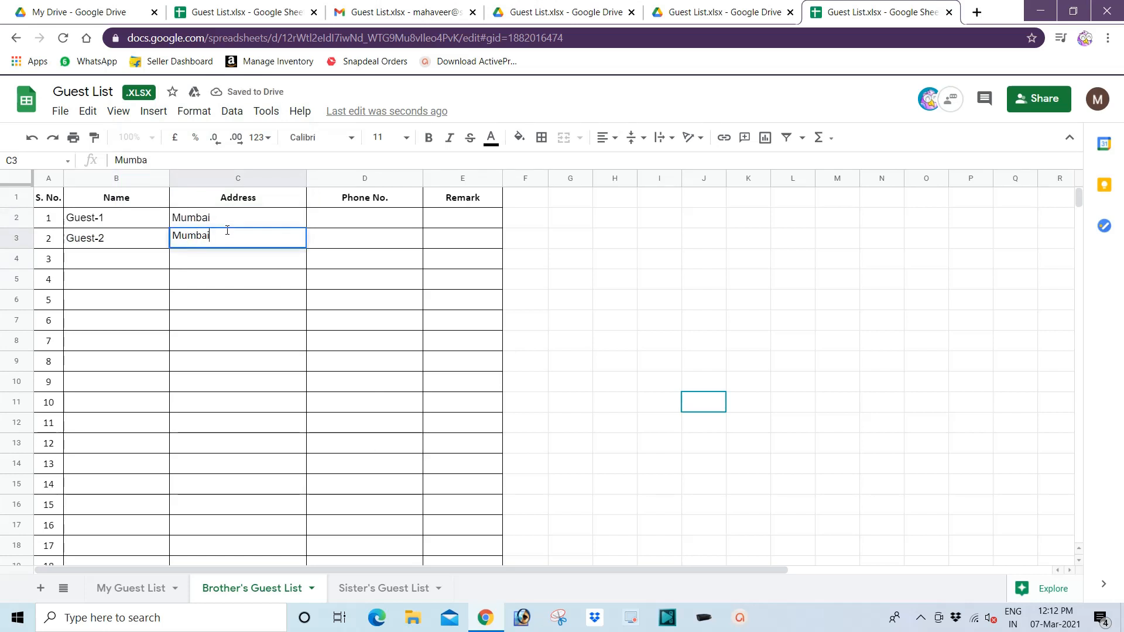
key(Return)
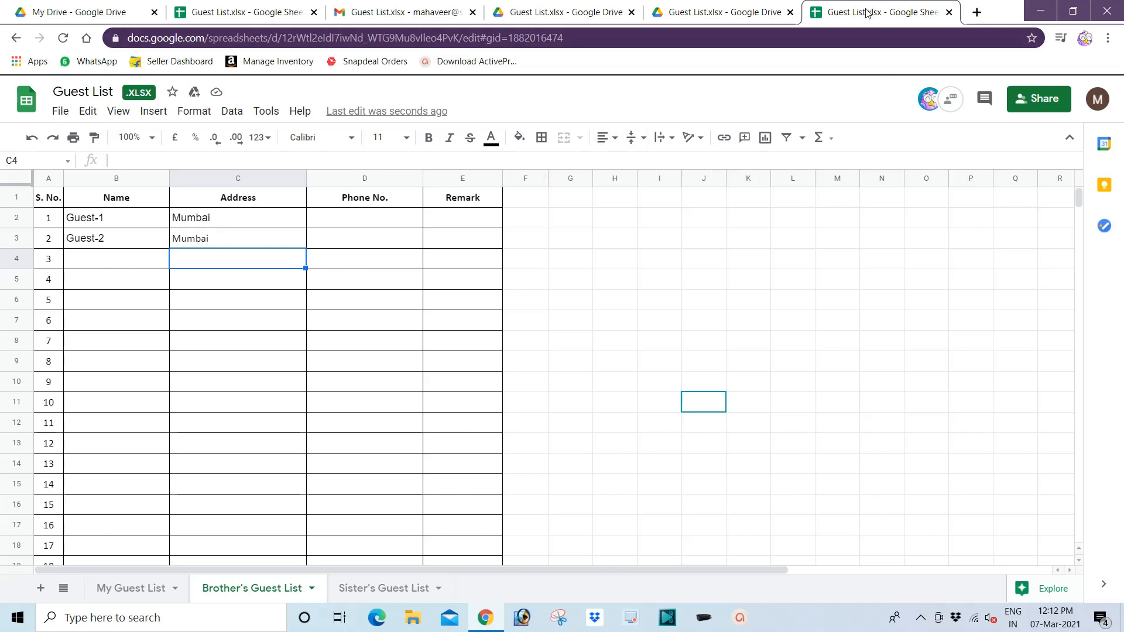
Detach the invited account's Guest List spreadsheet into its own browser window and arrange all windows side by side
drag(866, 12, 760, 299)
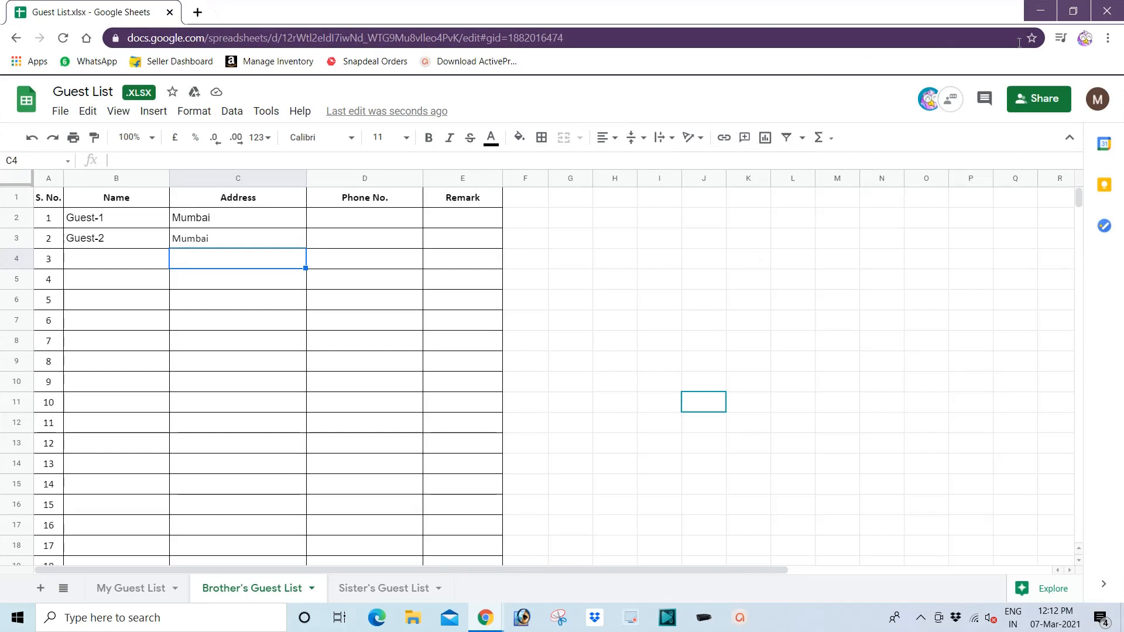
right_click(807, 624)
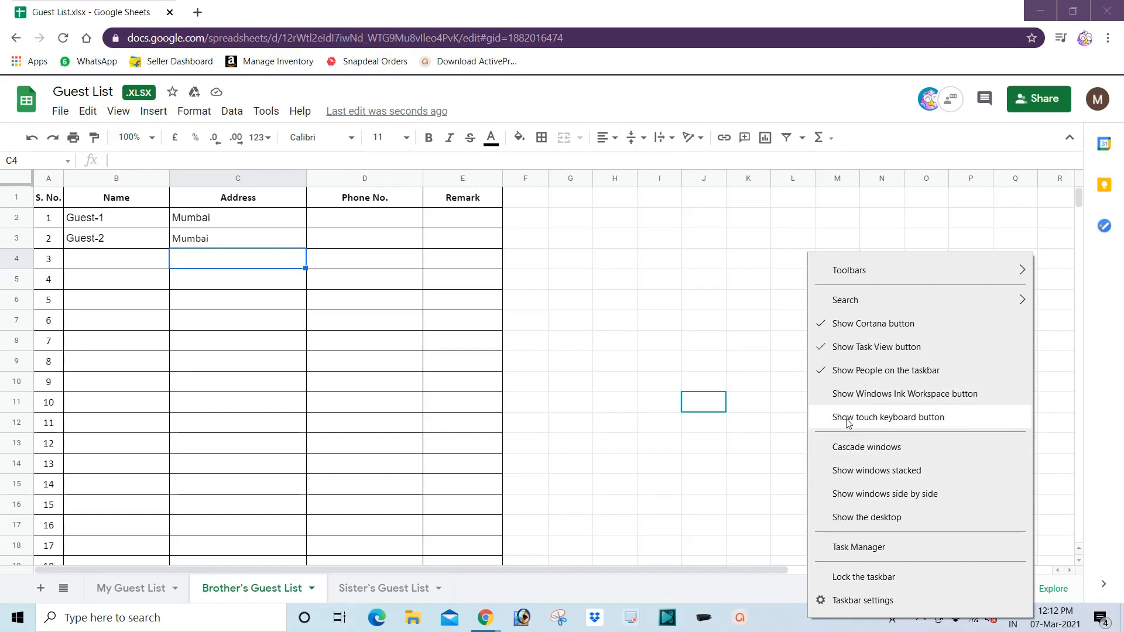
click(842, 499)
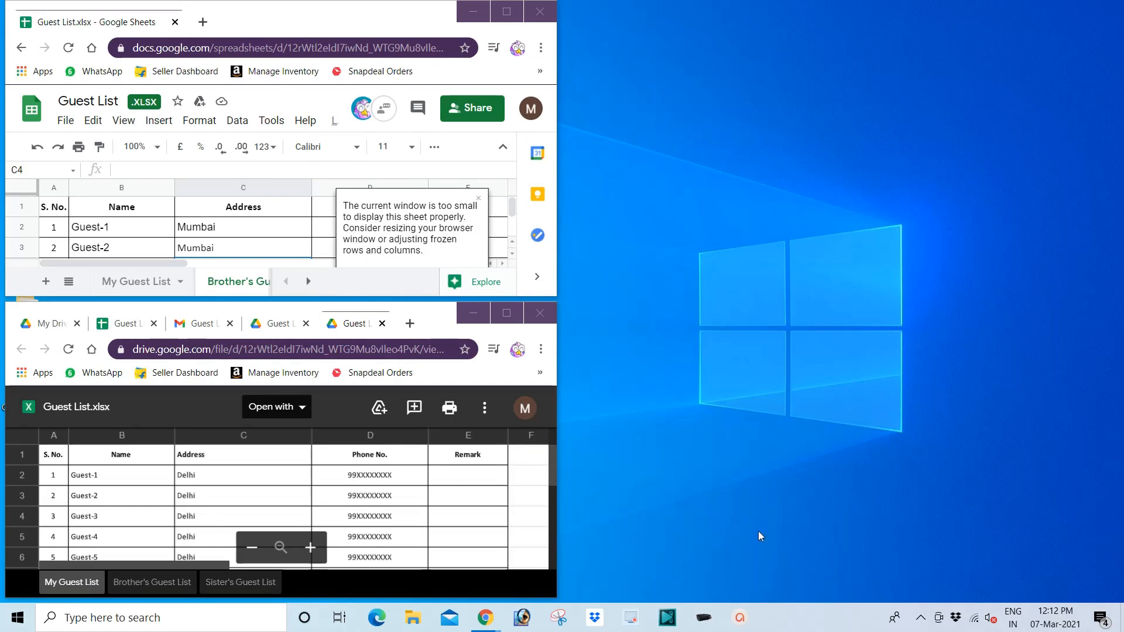
right_click(830, 613)
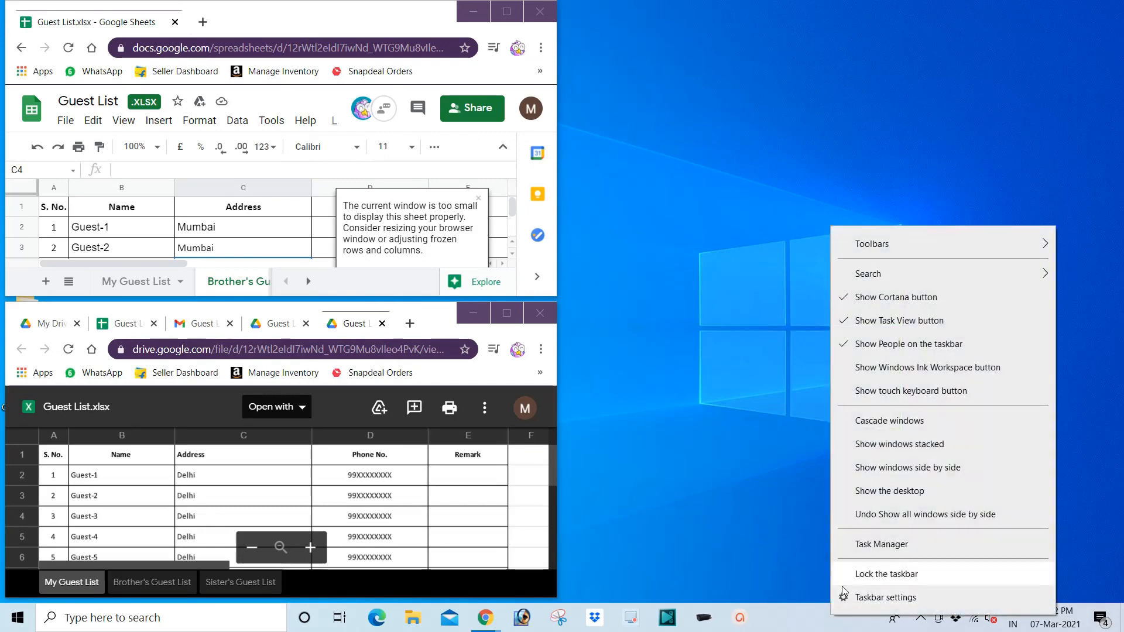
click(919, 468)
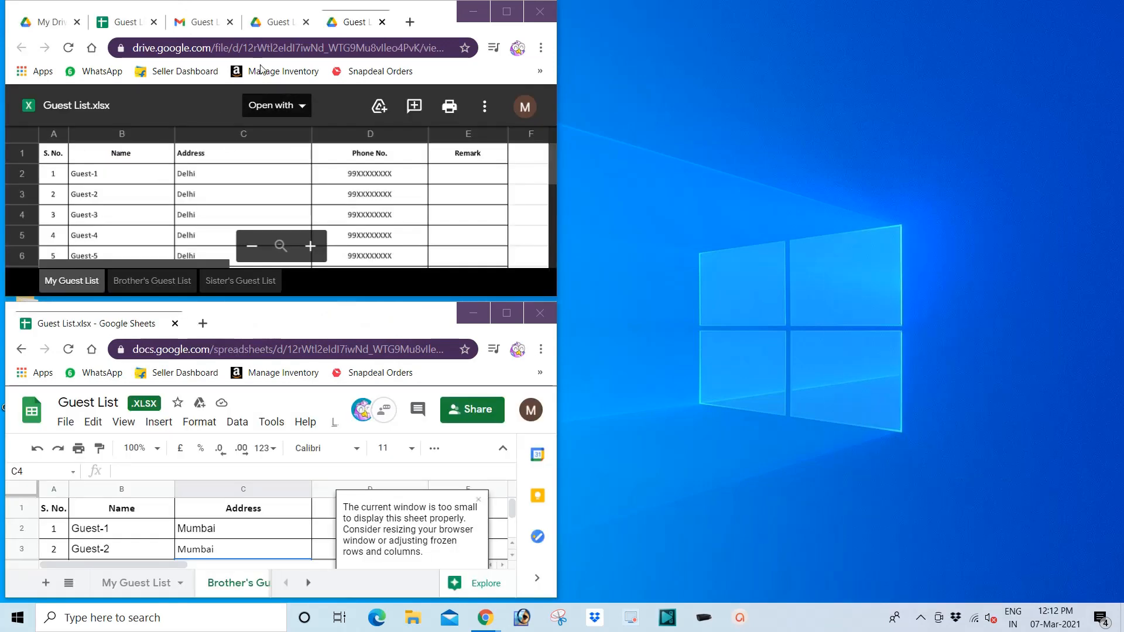
Place the invited account's spreadsheet window on the left half of the desktop and the Drive preview window on the right, both at full height
drag(421, 10, 984, 178)
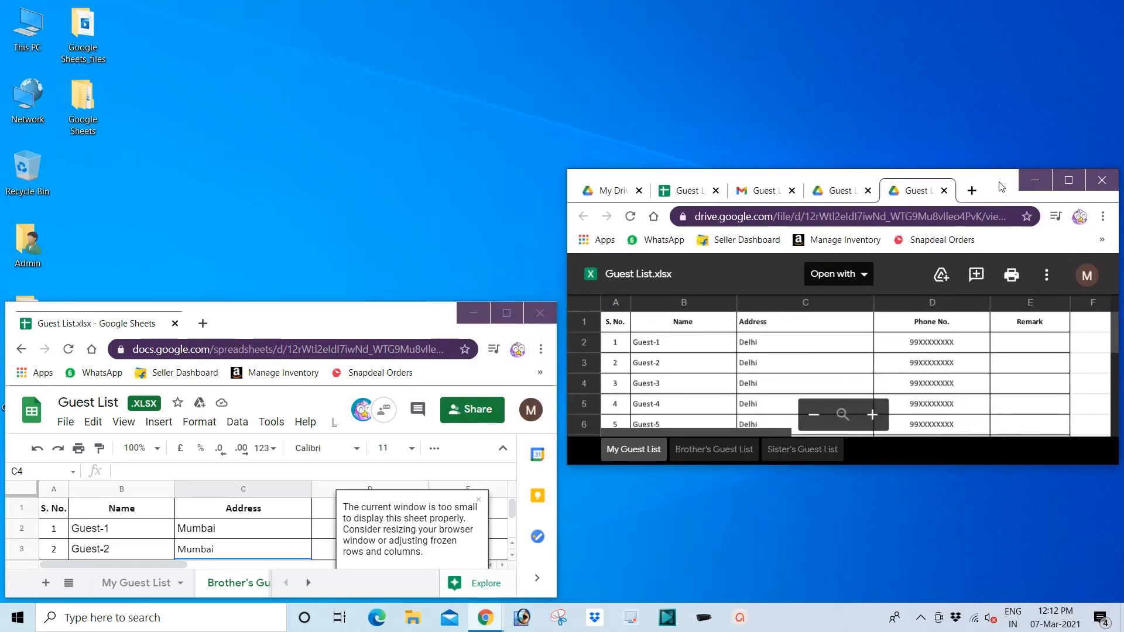
drag(348, 319, 347, 33)
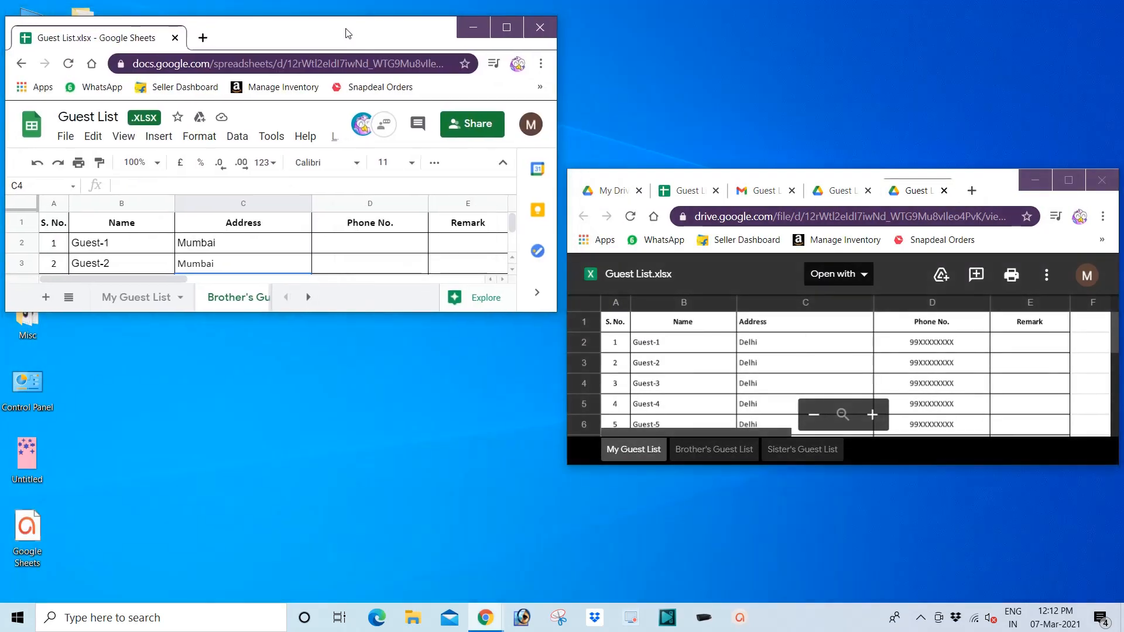
drag(551, 317, 513, 606)
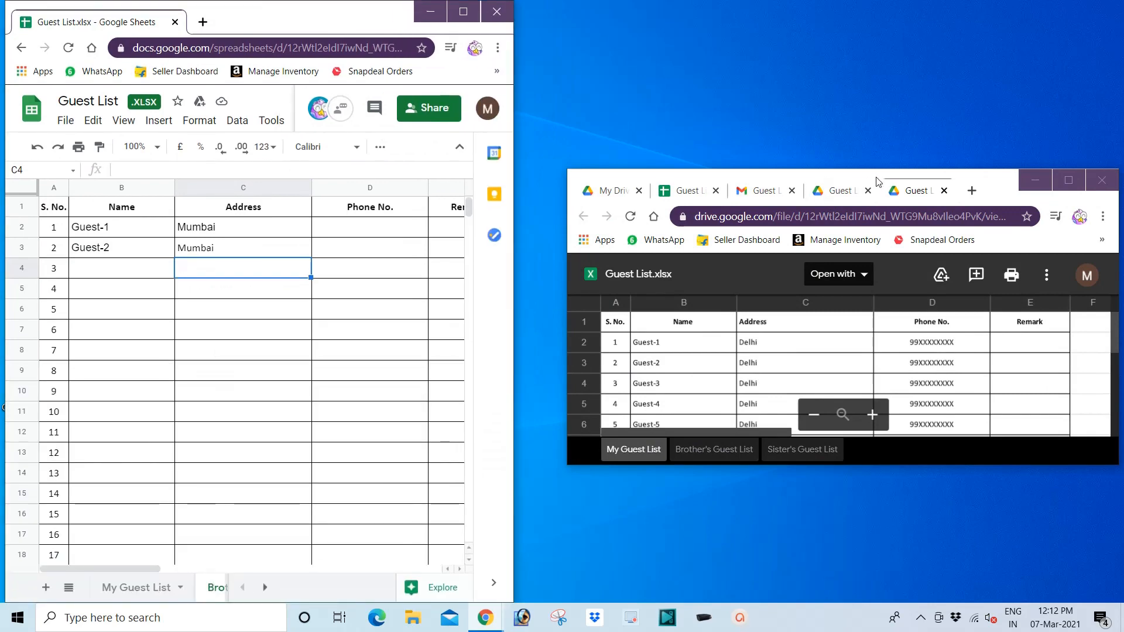
drag(874, 169, 875, 1)
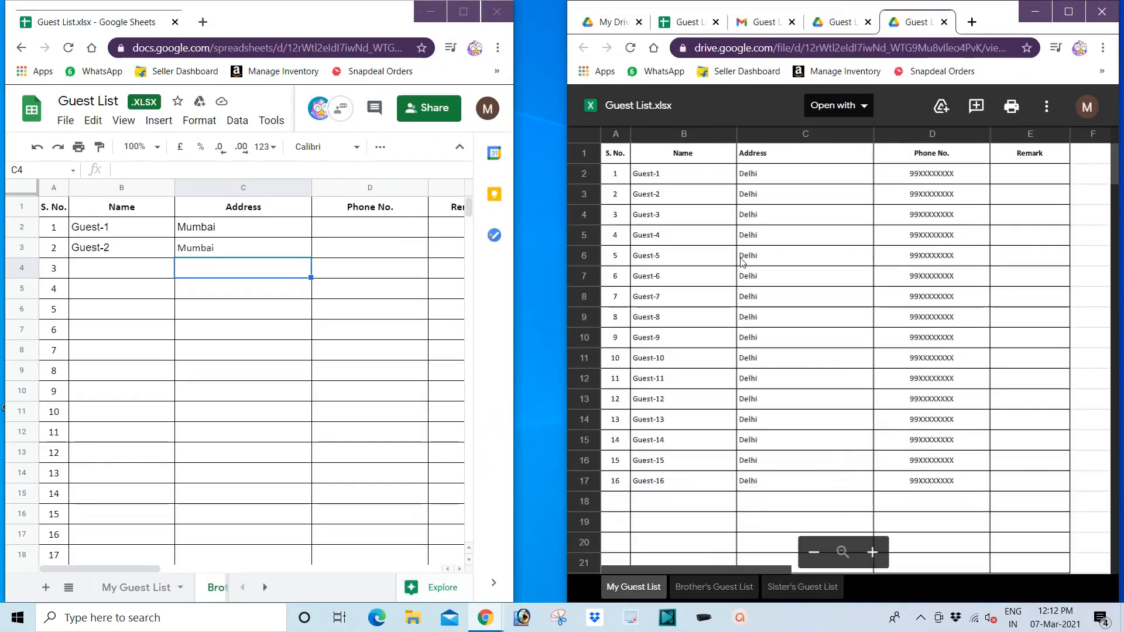
Close both Guest List.xlsx preview tabs and the Gmail tab, keeping My Drive and the owner's Guest List spreadsheet
click(844, 23)
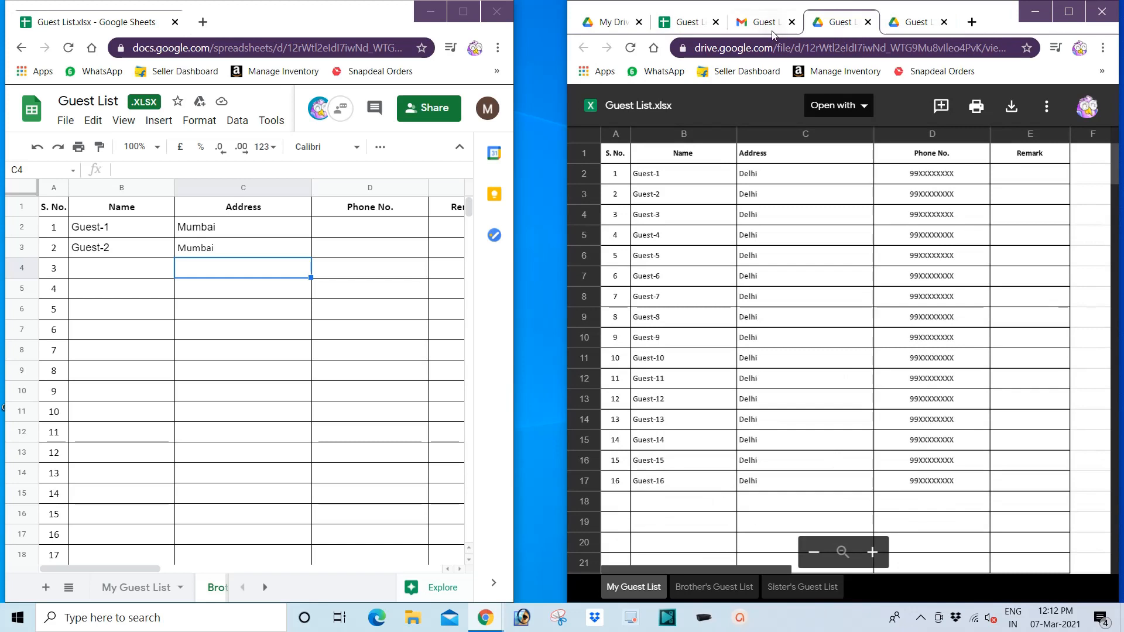
click(872, 24)
click(873, 24)
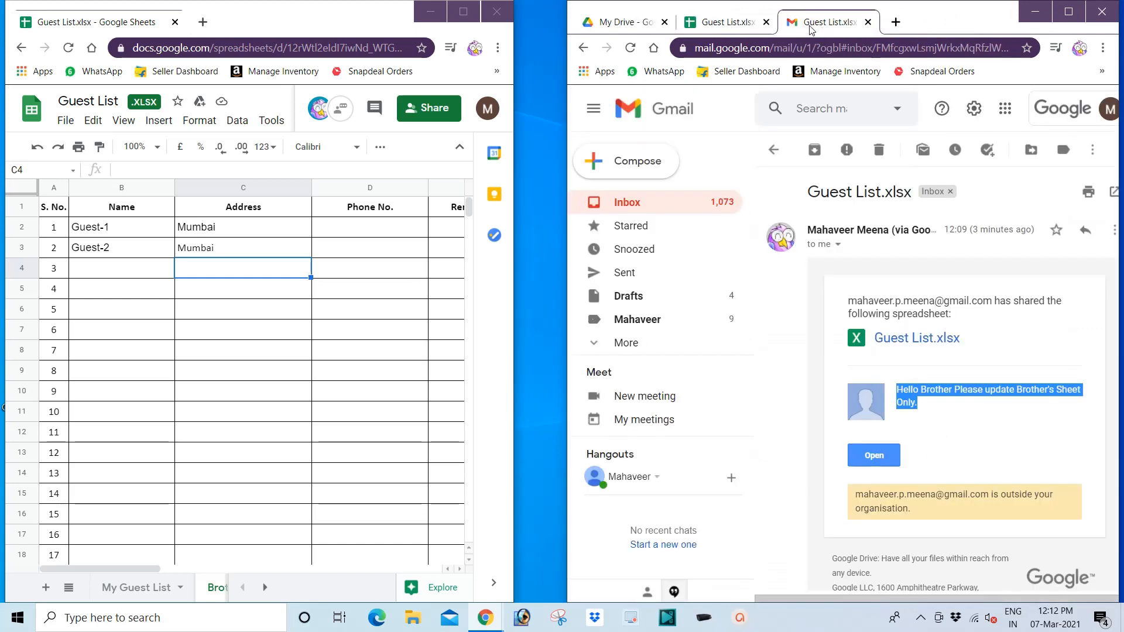
click(721, 24)
click(832, 22)
click(868, 22)
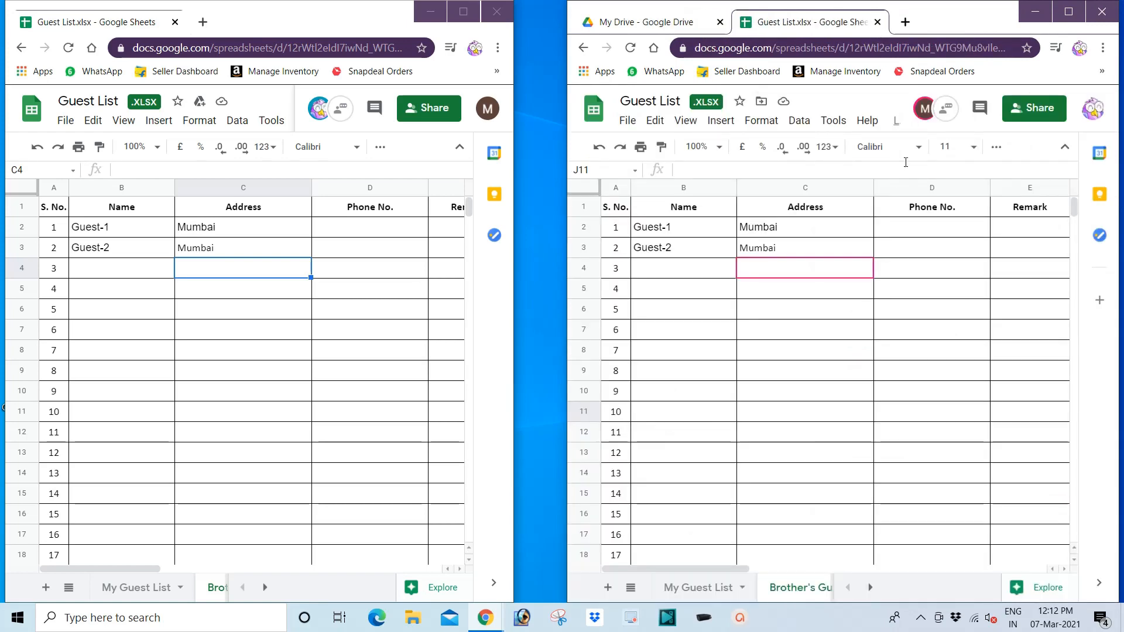
Move the invited account's spreadsheet to the right half of the desktop, detach the owner's spreadsheet to the left, and close the My Drive window
drag(977, 16, 647, 239)
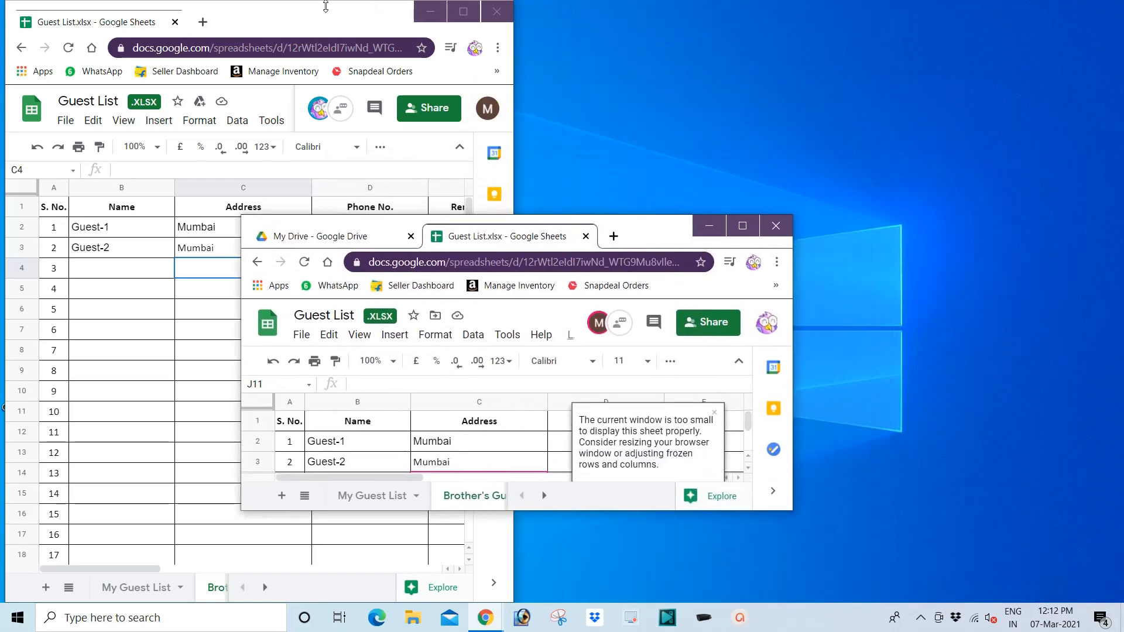
drag(366, 15, 938, 65)
click(368, 230)
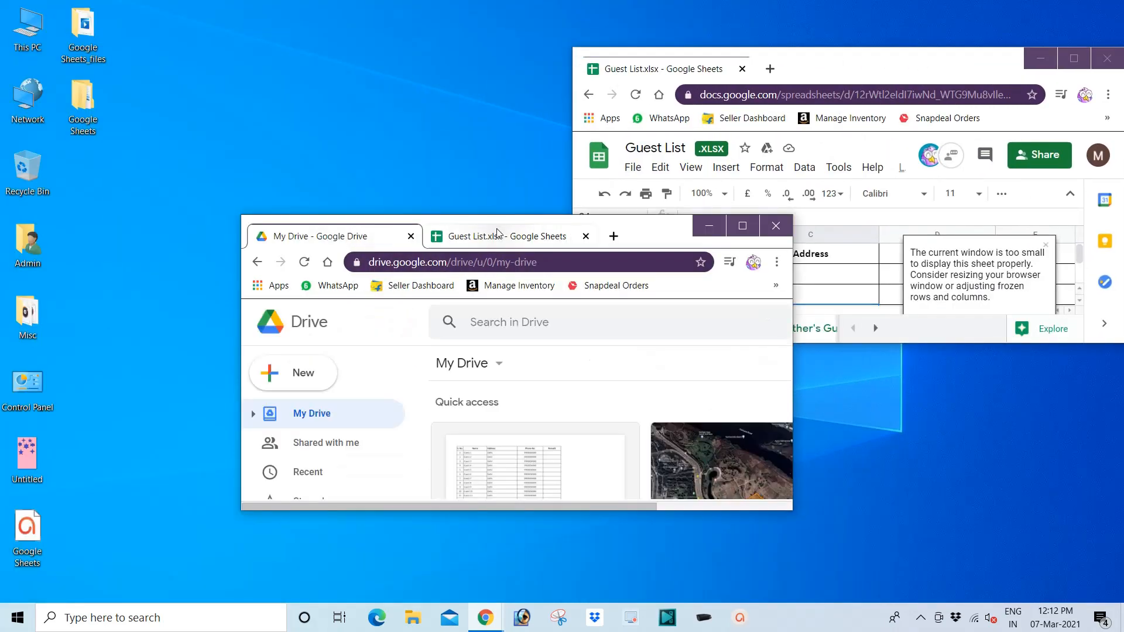
drag(497, 233, 98, 30)
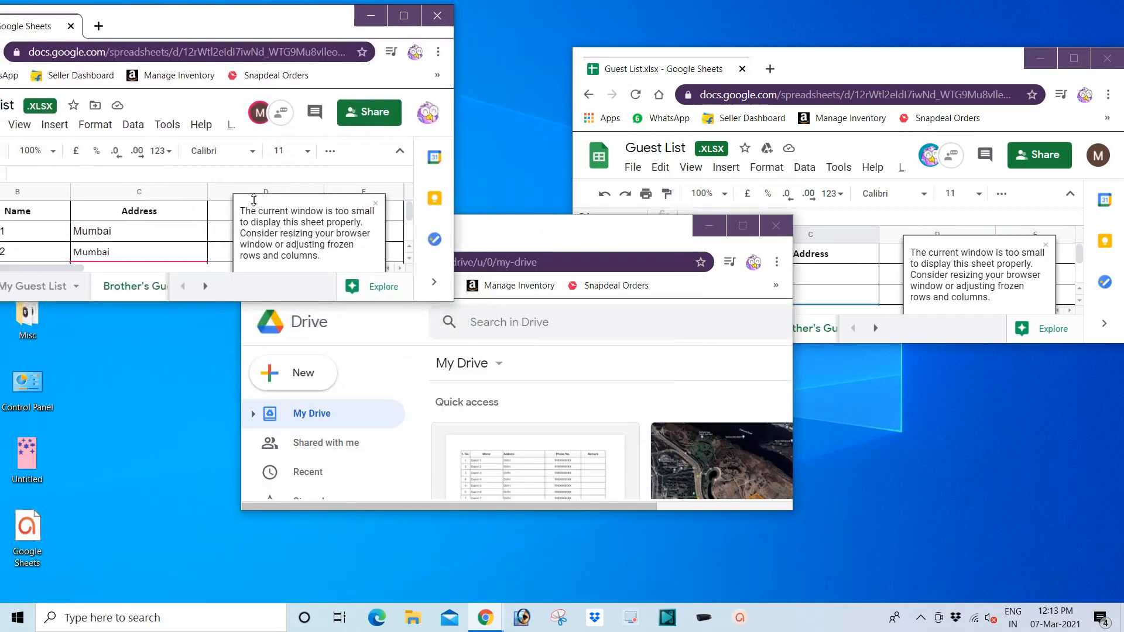
click(591, 235)
click(775, 226)
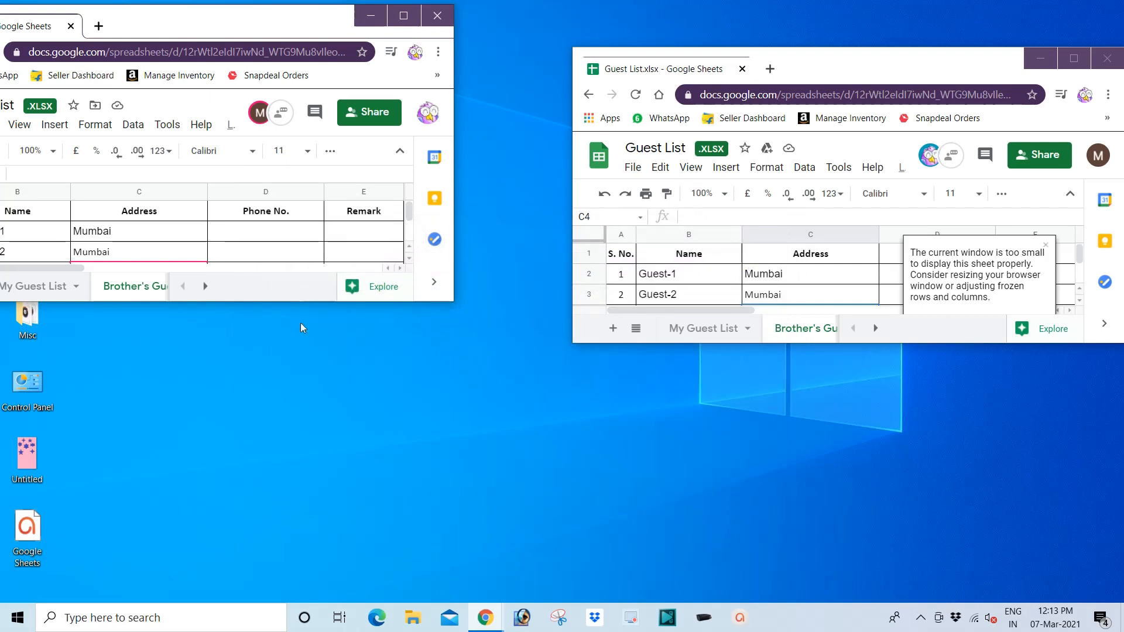
Resize and align the owner's and invited account's Guest List windows to full height side by side
drag(220, 302, 233, 599)
drag(202, 19, 303, 24)
drag(334, 16, 333, 9)
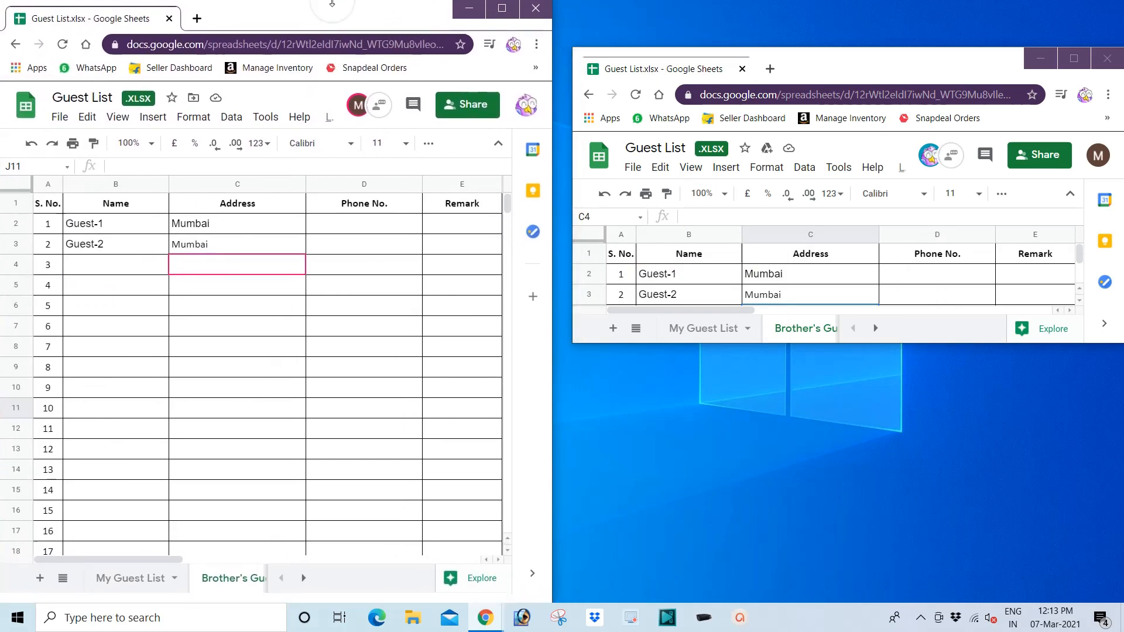
drag(905, 59, 893, 13)
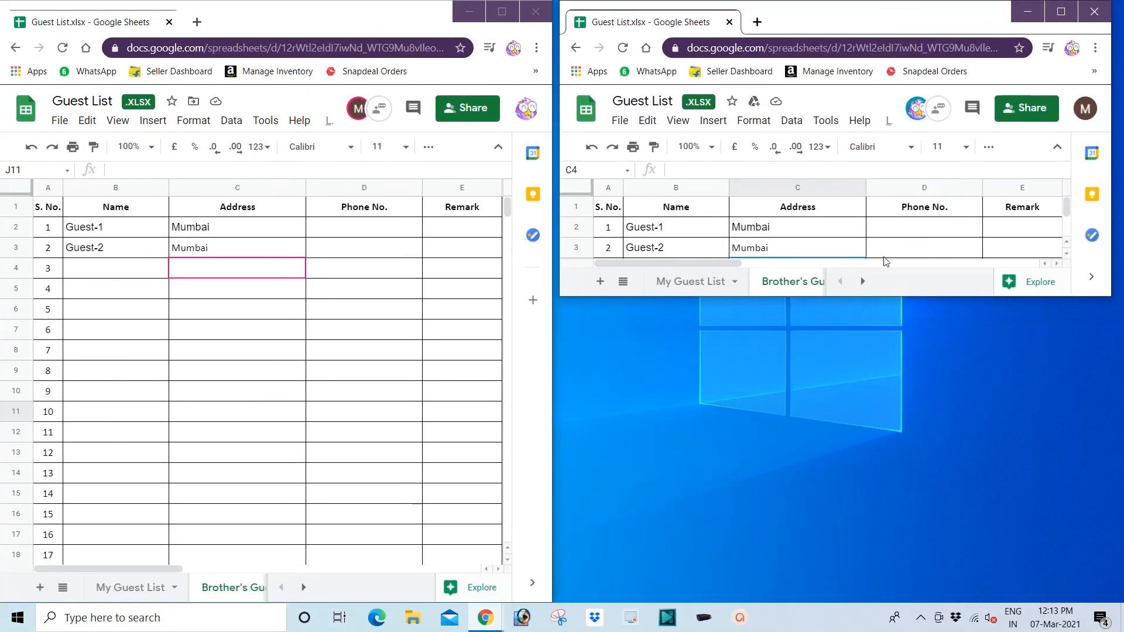
drag(853, 301, 852, 602)
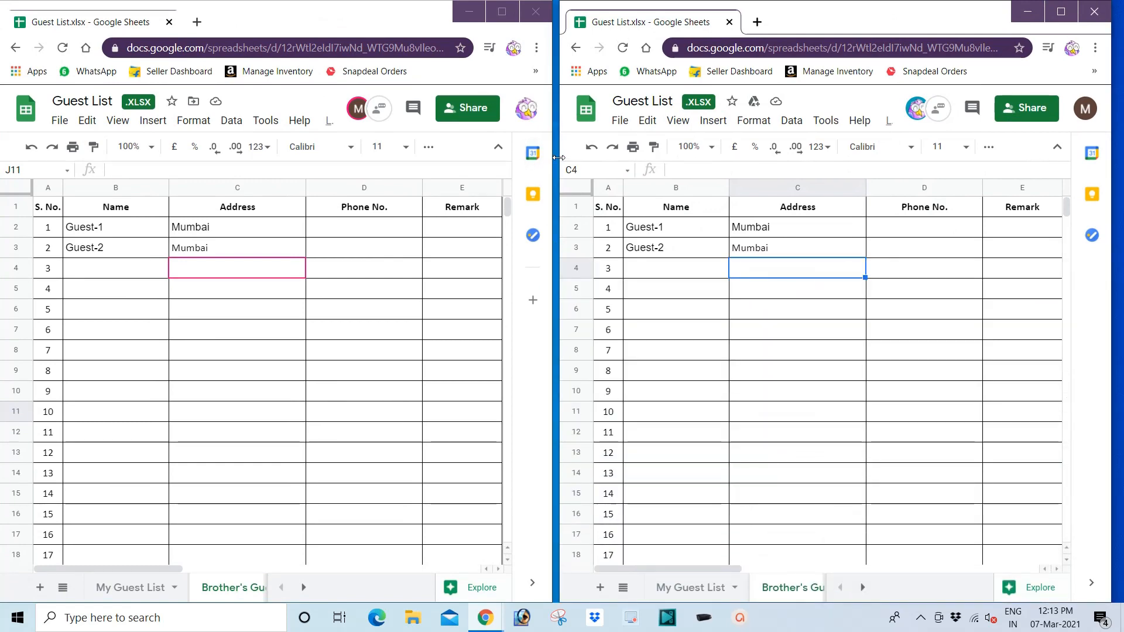
drag(560, 161, 552, 161)
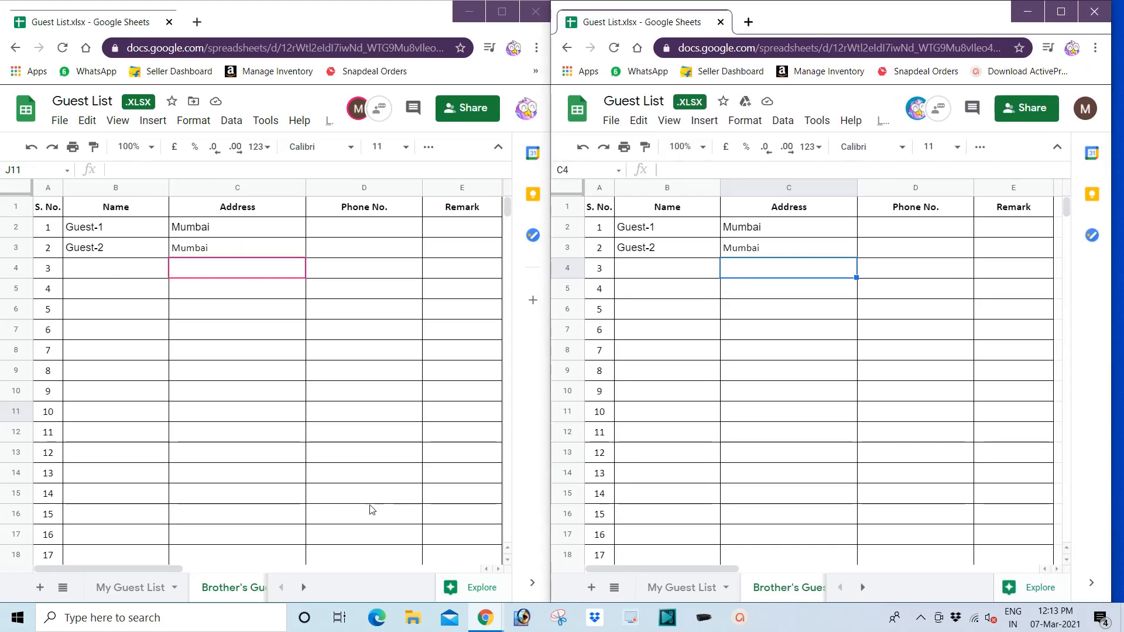
Show the My Guest List sheet in both the owner's and the invited account's windows, down to the rows after Guest-16
click(130, 588)
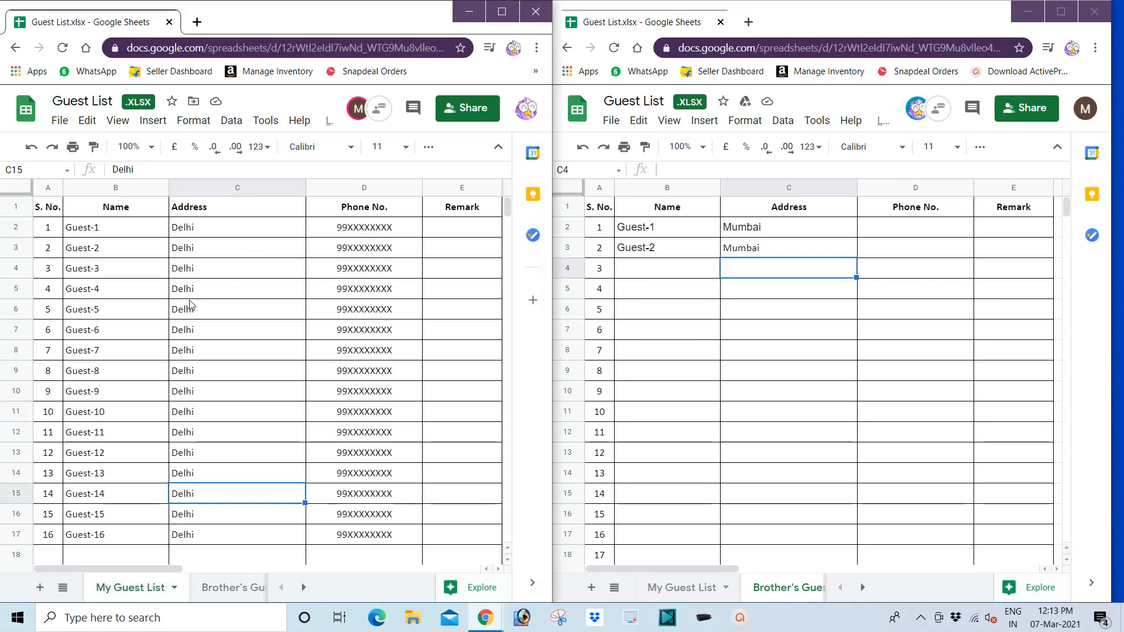
scroll(193, 302, down, 1)
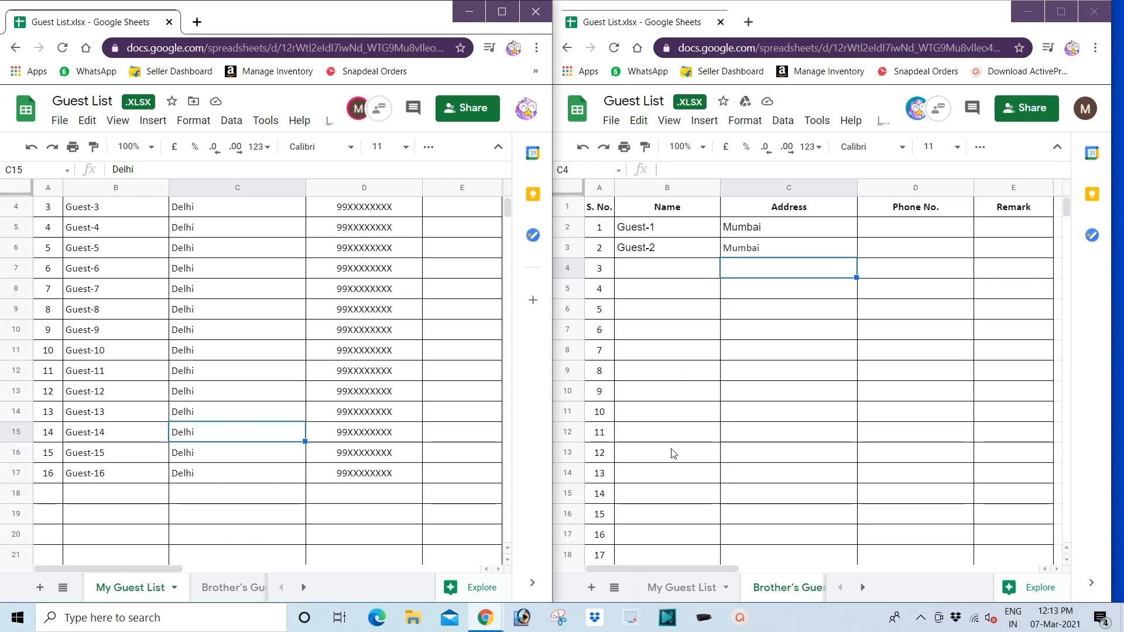
click(681, 592)
scroll(697, 402, down, 2)
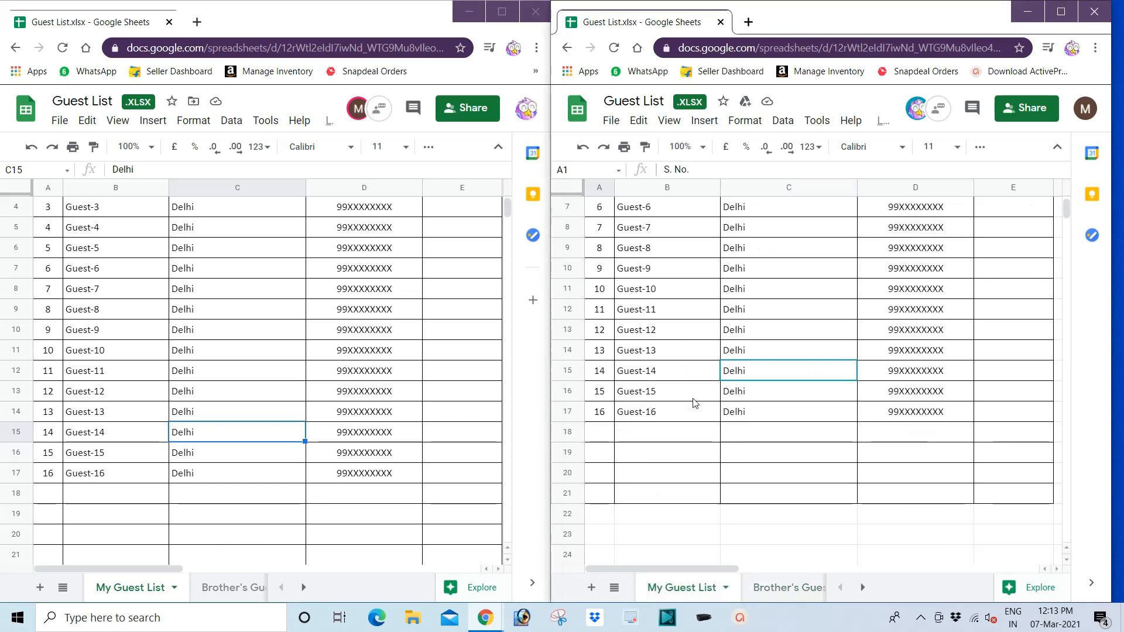
Enter abc in cell B18 of My Guest List from the invited account and select that cell in the owner's window
click(652, 432)
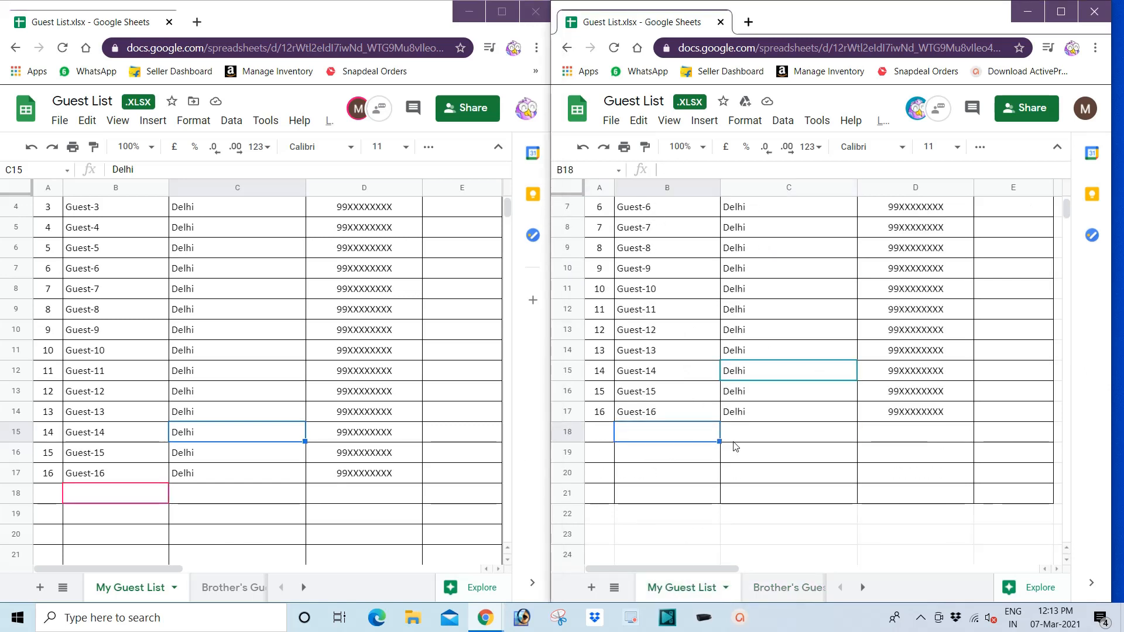
text(abc)
key(Return)
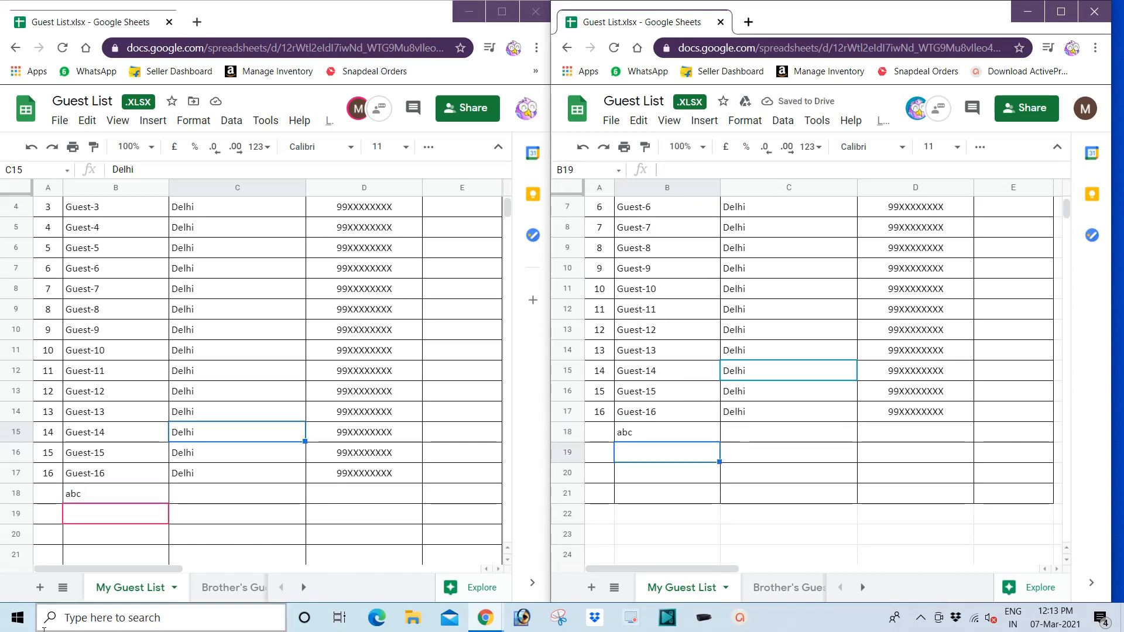
click(91, 496)
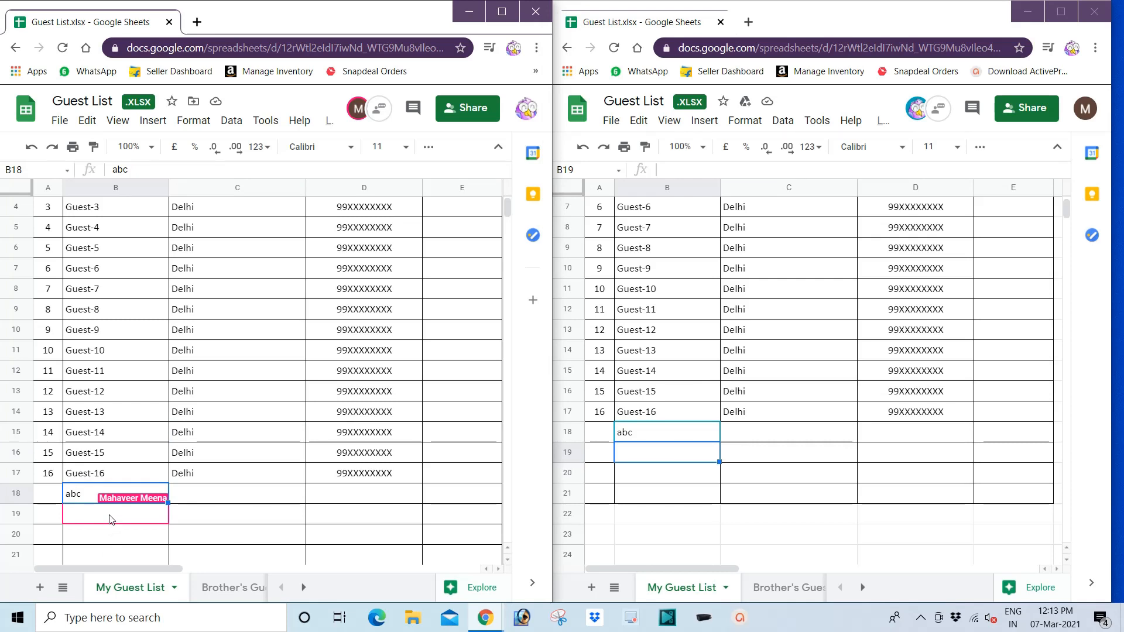
Add the comment "Please Check" to cell B19 of My Guest List from the invited account
click(969, 113)
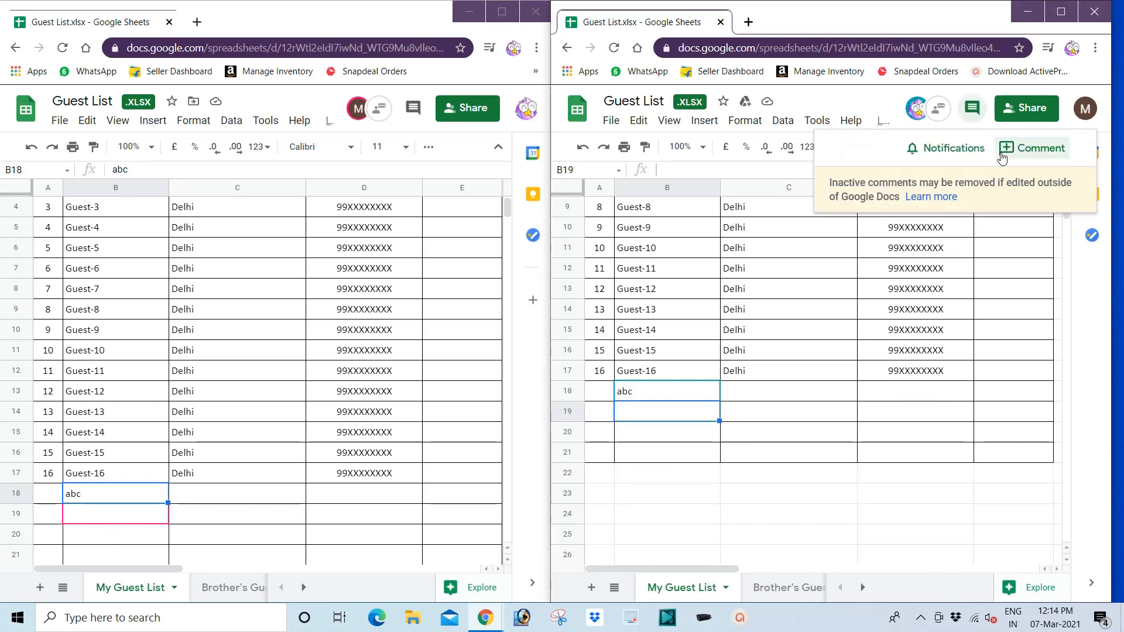
click(1024, 150)
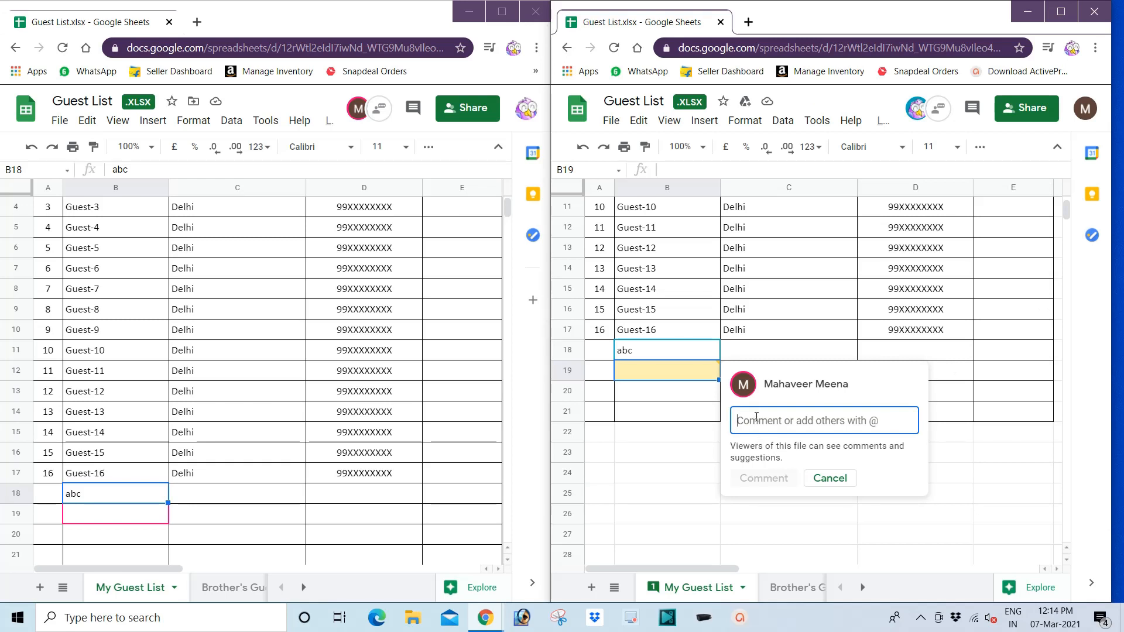
text(Please )
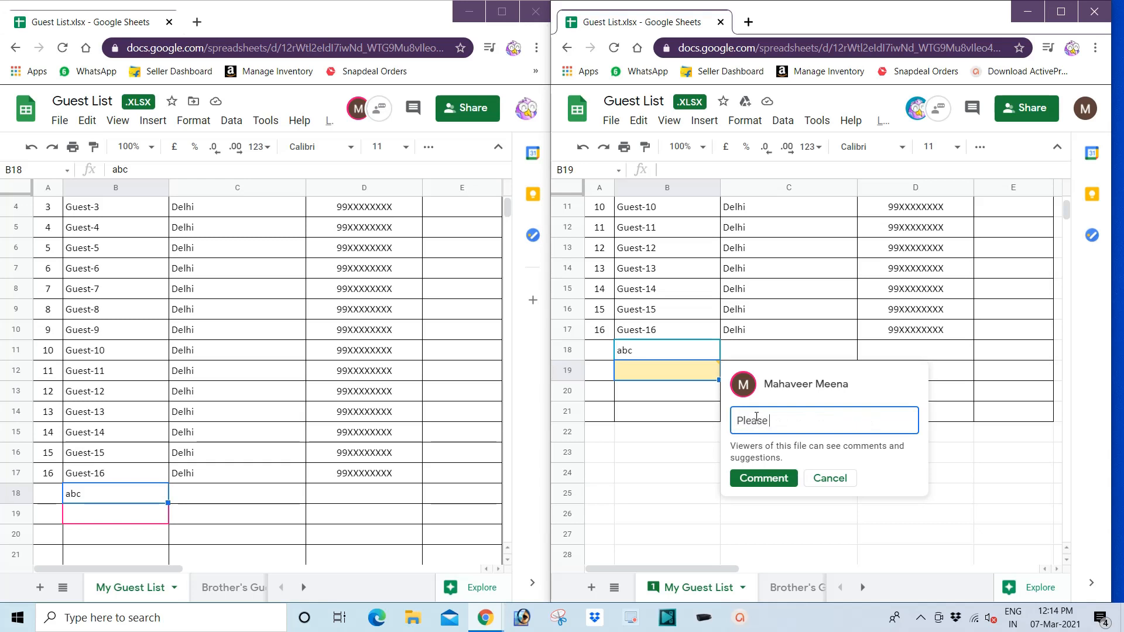
text(Check)
click(752, 477)
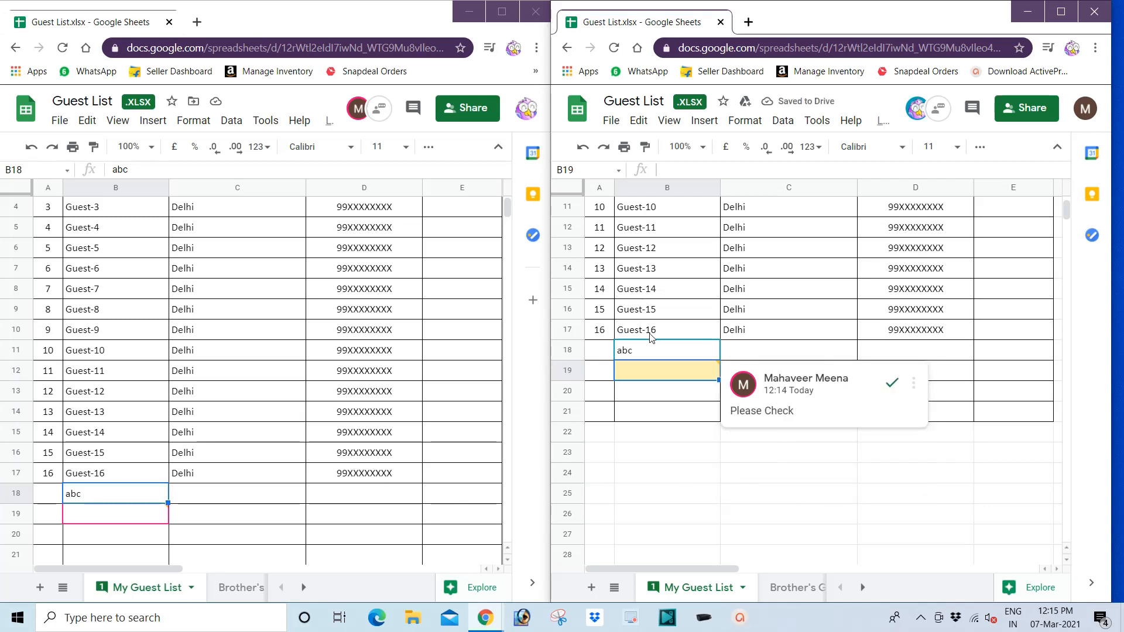
View the comment on cell B19 of My Guest List in the owner's window
click(191, 475)
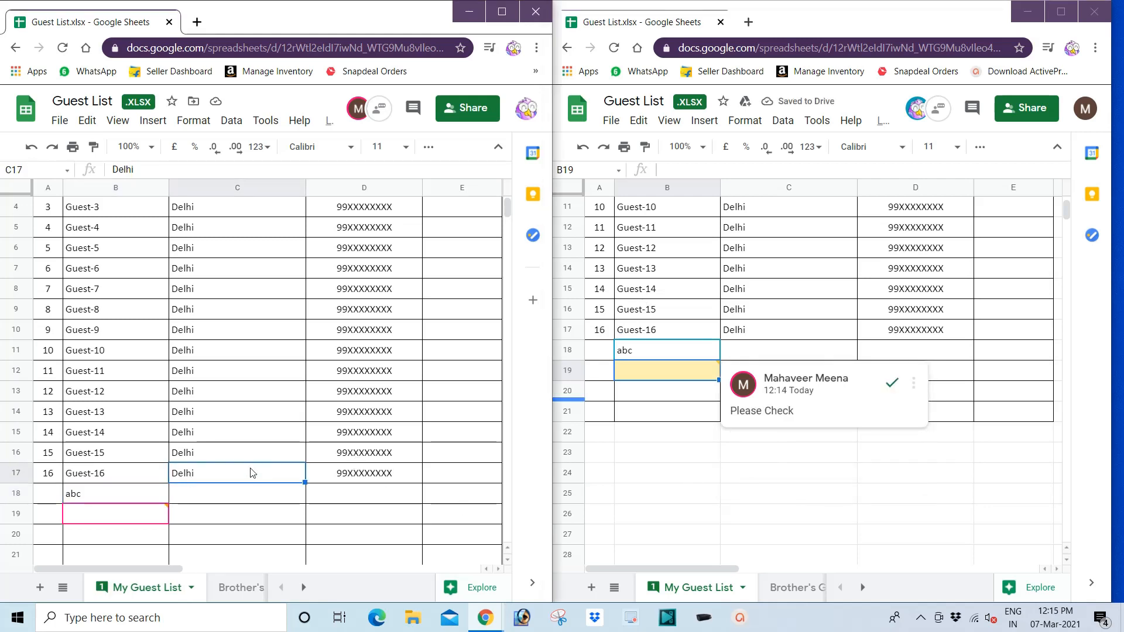
click(166, 519)
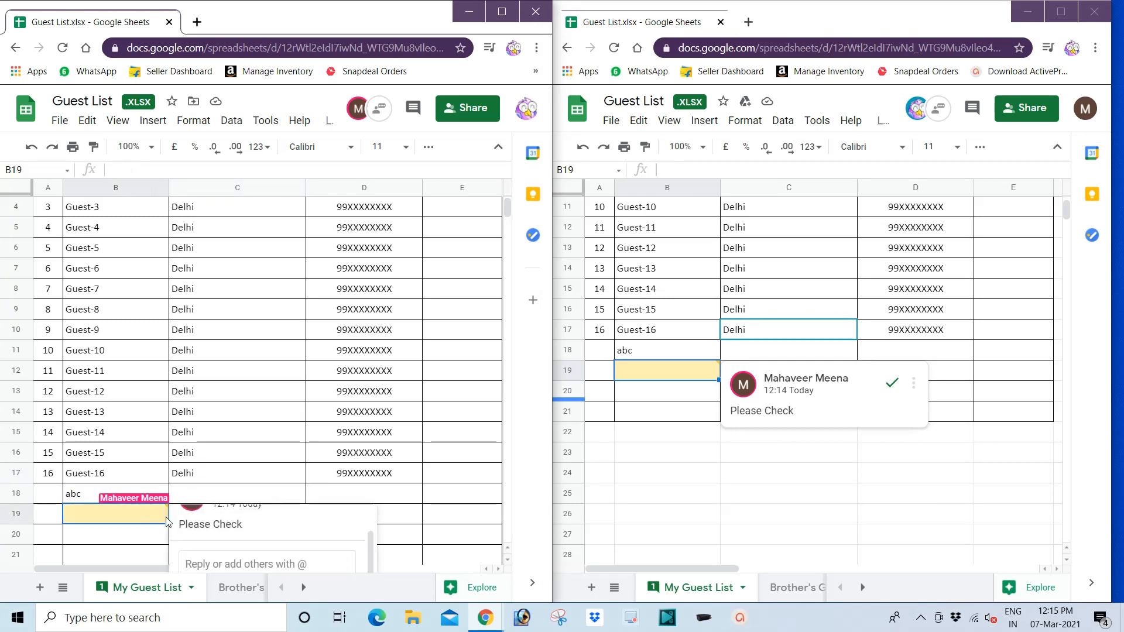
scroll(150, 517, down, 1)
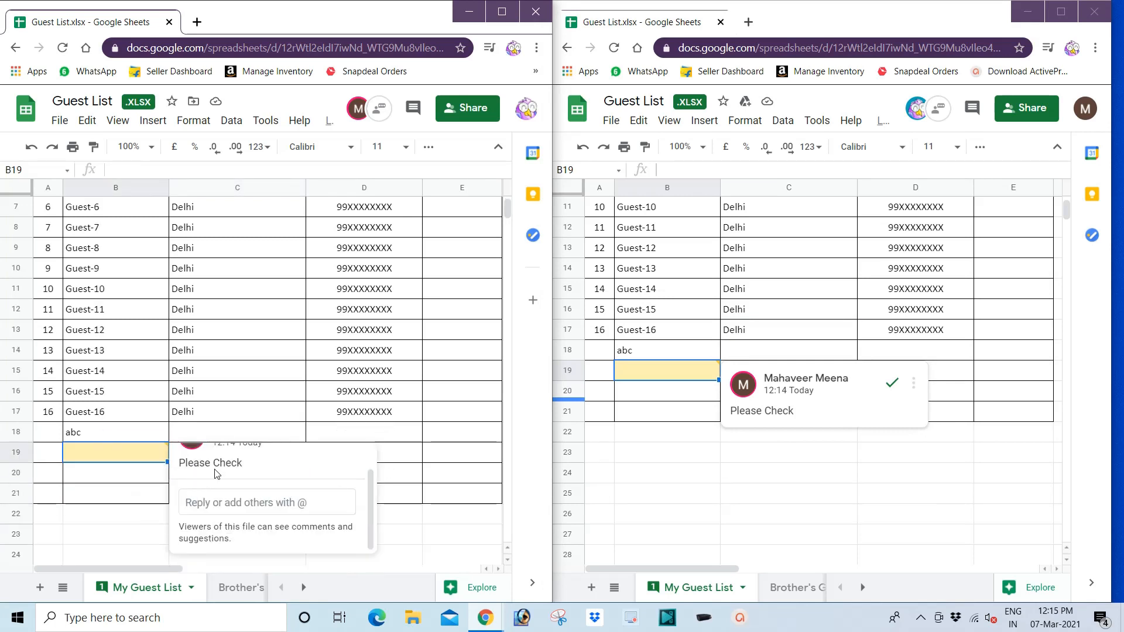
Select different cells of My Guest List in the owner's and invited account's windows to compare both accounts' live cell markers
scroll(217, 471, up, 1)
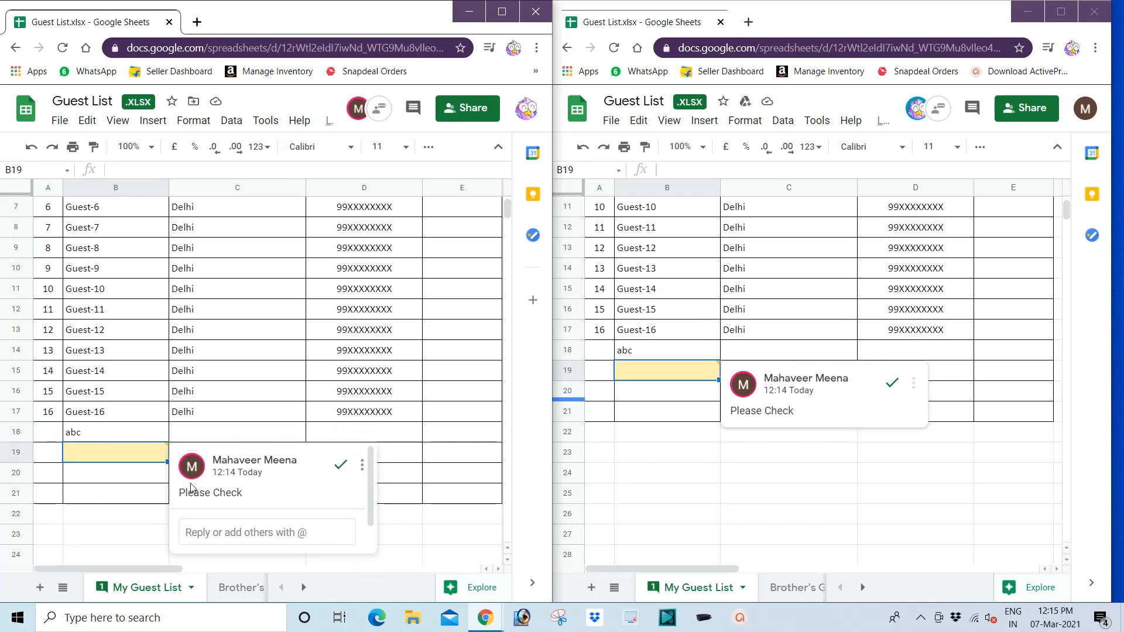
click(117, 371)
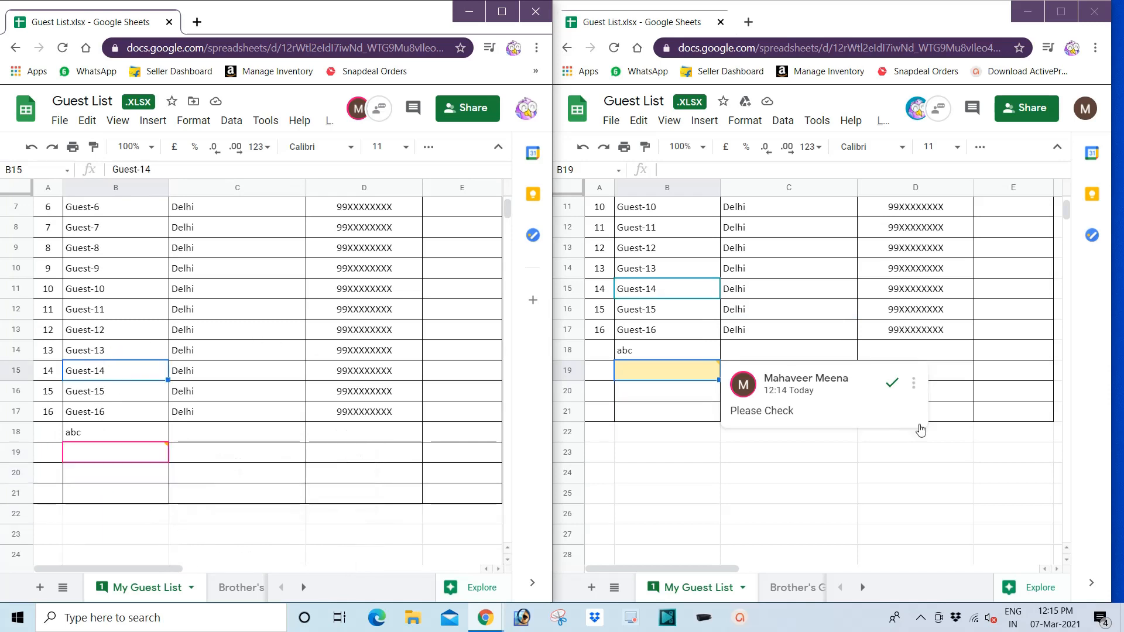
click(677, 313)
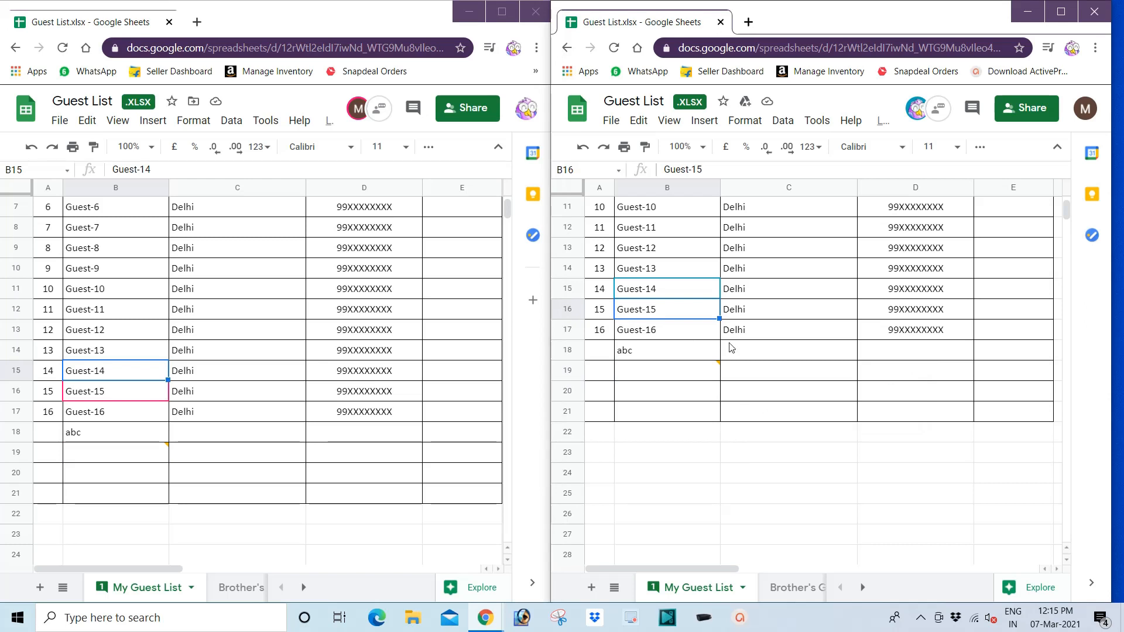
click(217, 316)
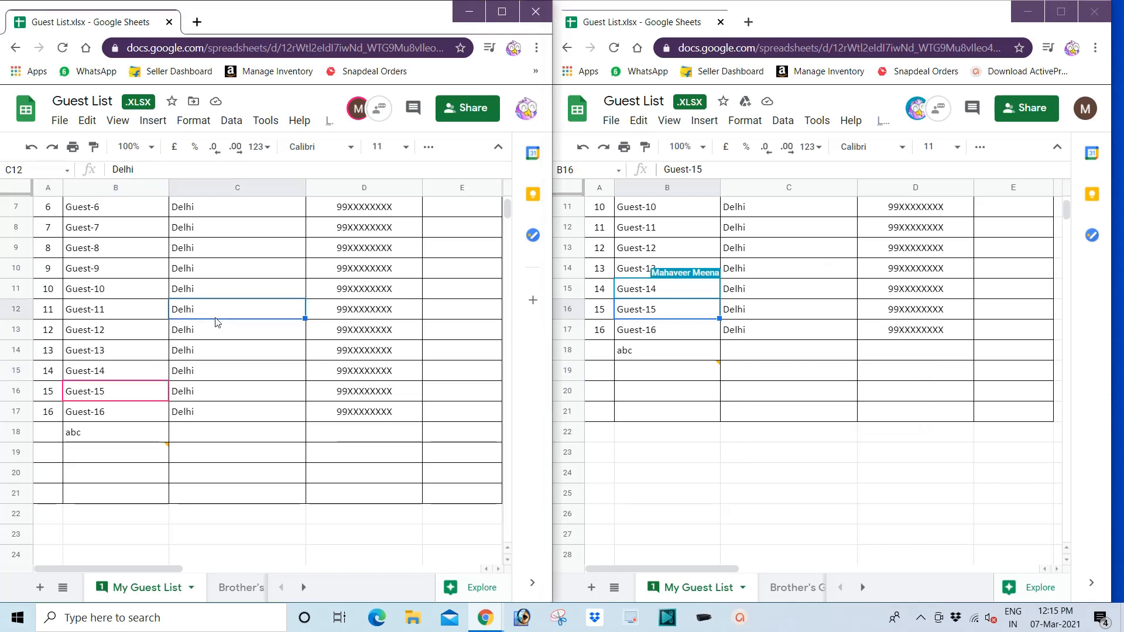
Show the Brother's Guest List sheet in both windows and select cell B4 in the invited account's window
click(790, 589)
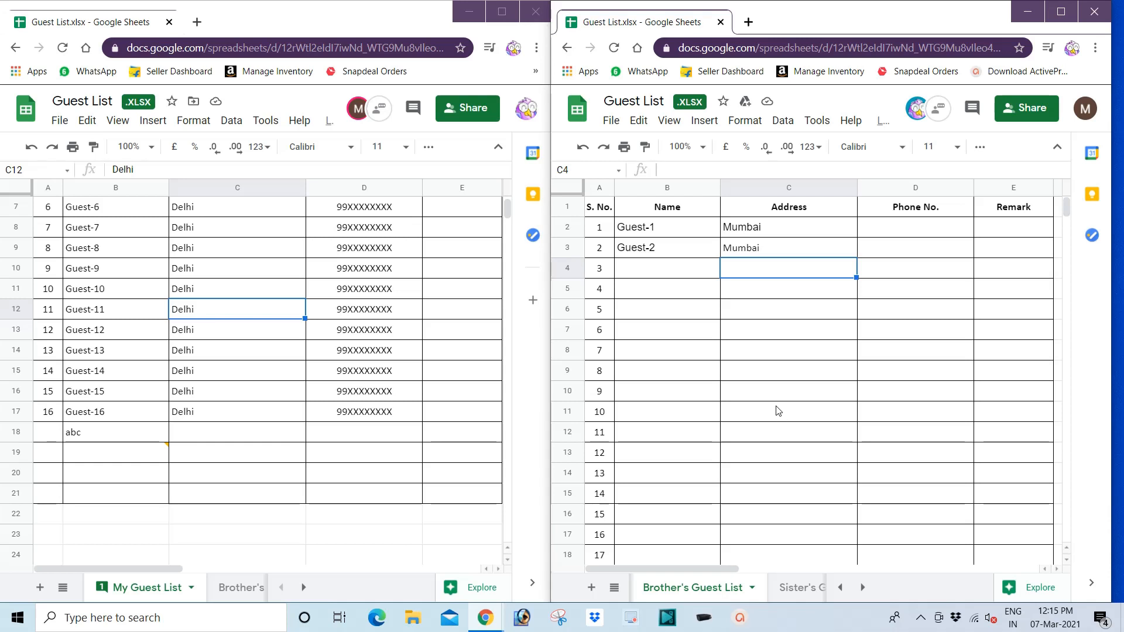
click(658, 271)
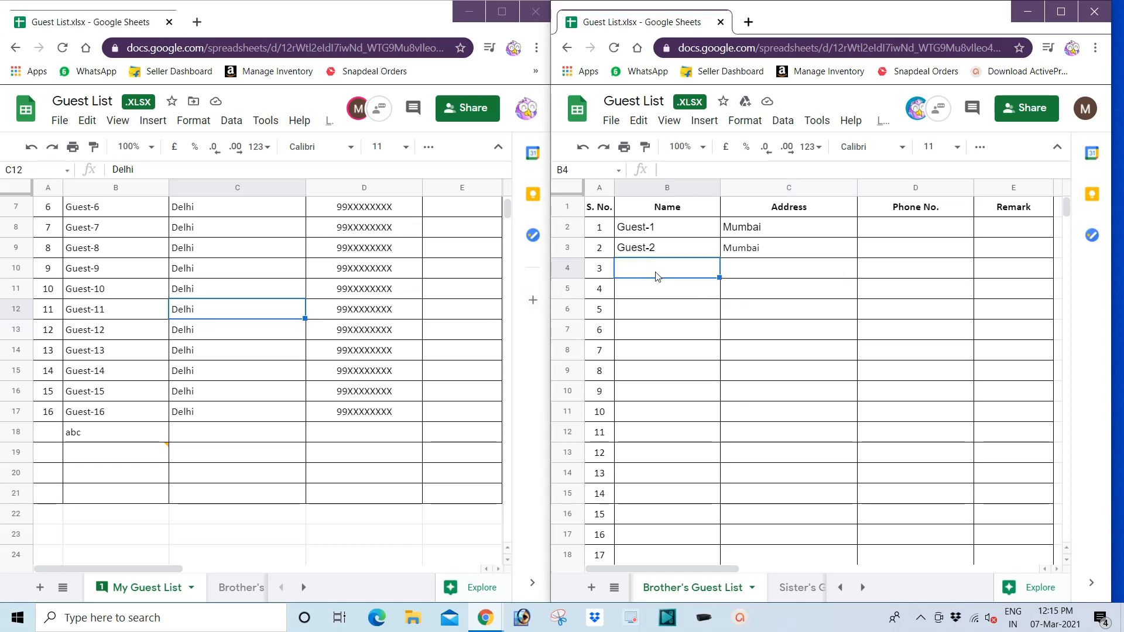
click(240, 588)
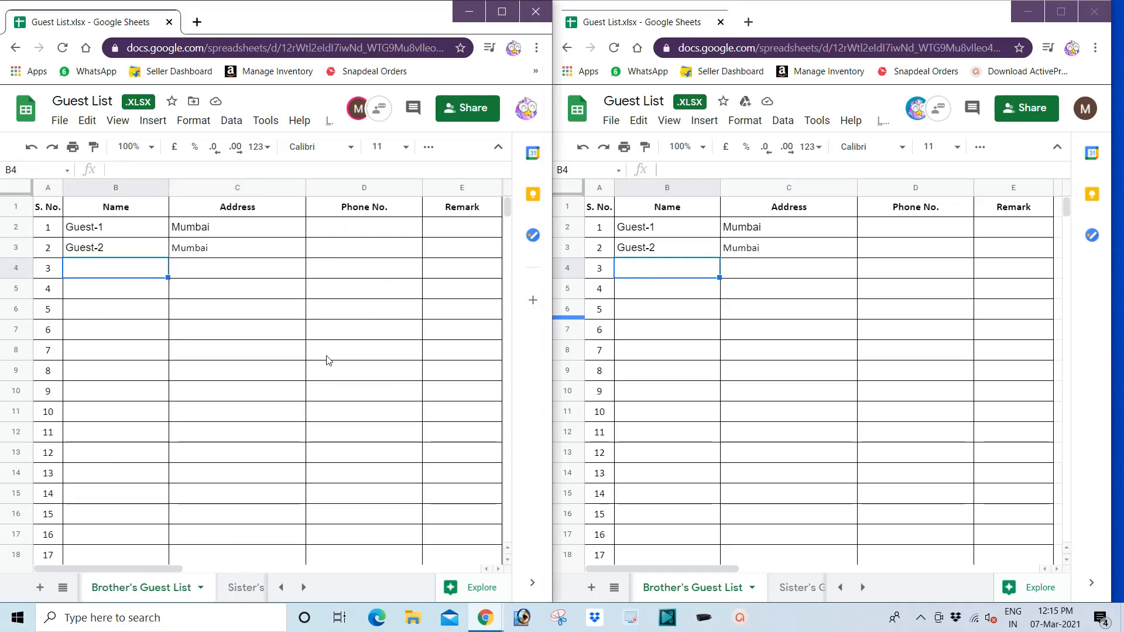
Enter aaaa in B4, b in B5 and bbb in B7 of Brother's Guest List from the owner's window
mouse_move(107, 271)
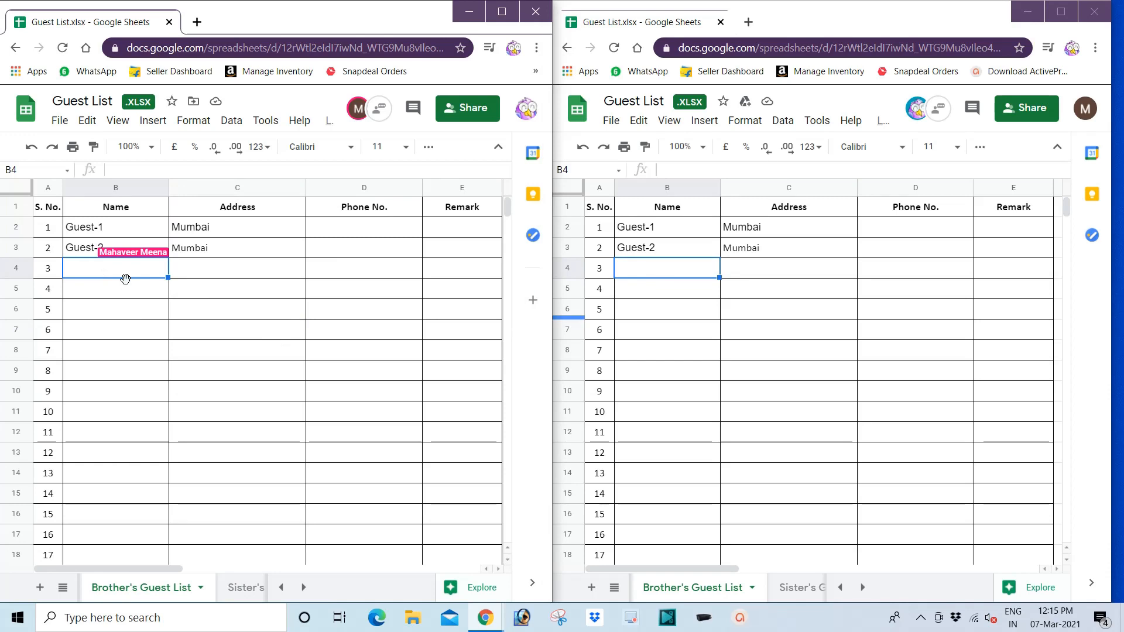
text(aaaa)
key(Return)
text(b)
key(Return)
key(Return)
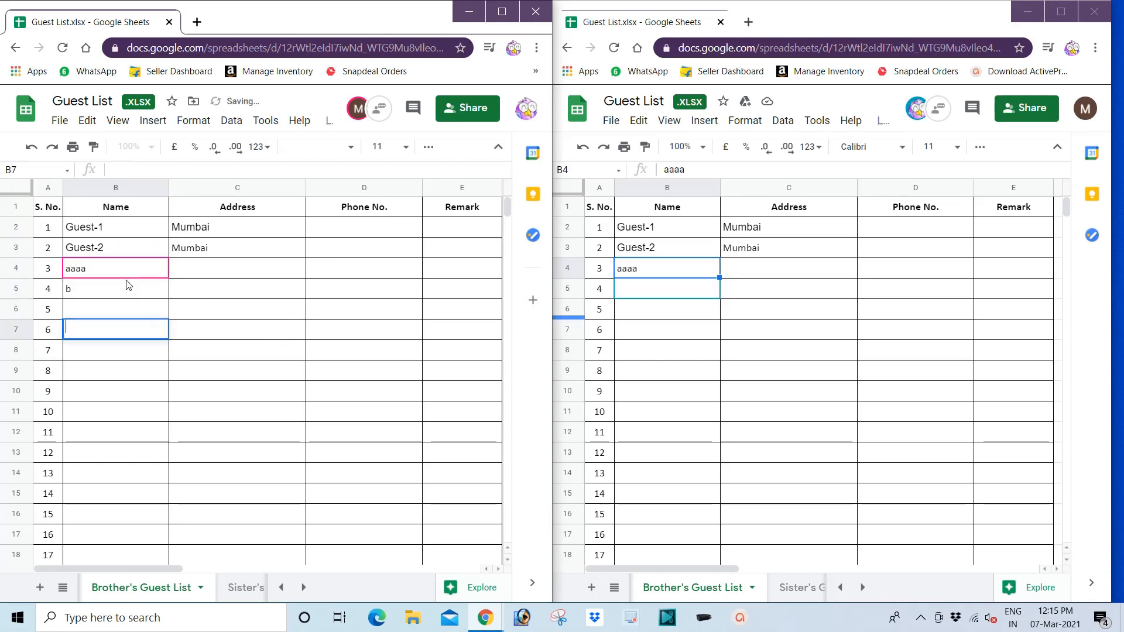
text(bbb)
key(Return)
Enter g in B8 and h in each of B9 to B12 of Brother's Guest List from the owner's window
text(g)
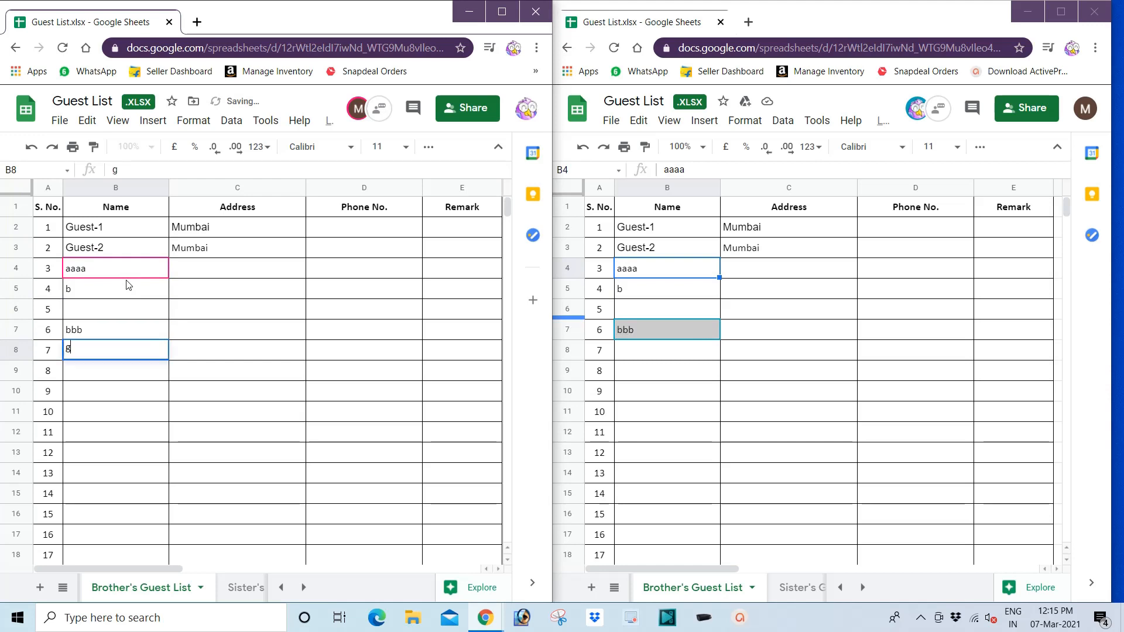
key(Return)
text(h)
key(Return)
text(h)
key(Return)
text(h)
key(Return)
text(h)
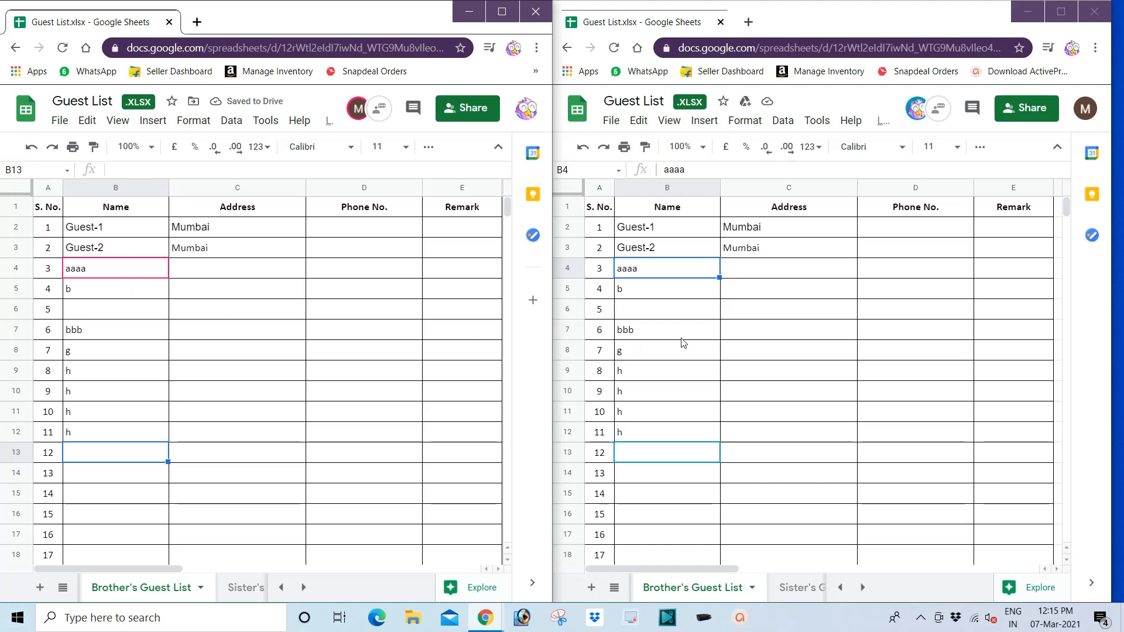
Select cell B7 in the invited account's window, close that window and maximize the owner's window
click(652, 336)
click(650, 336)
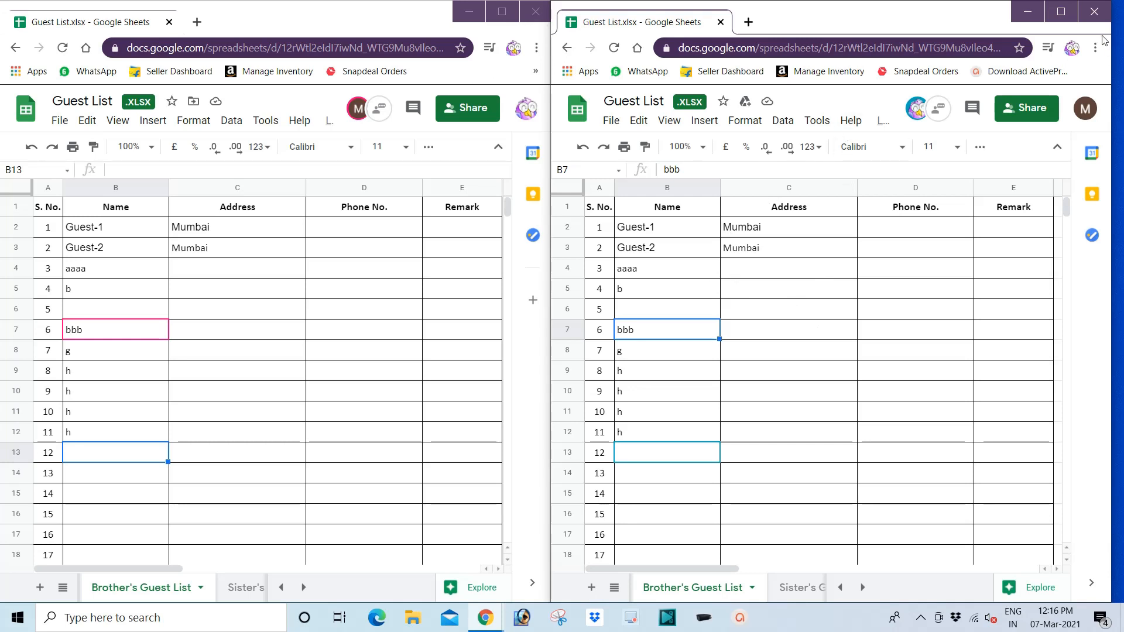
click(1094, 13)
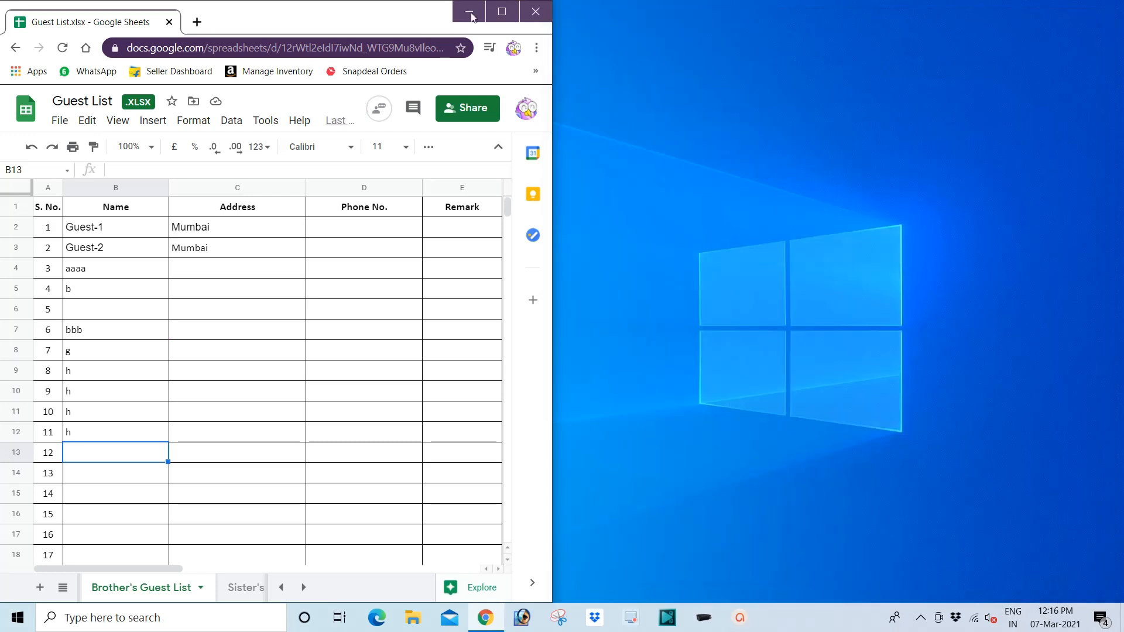
click(502, 12)
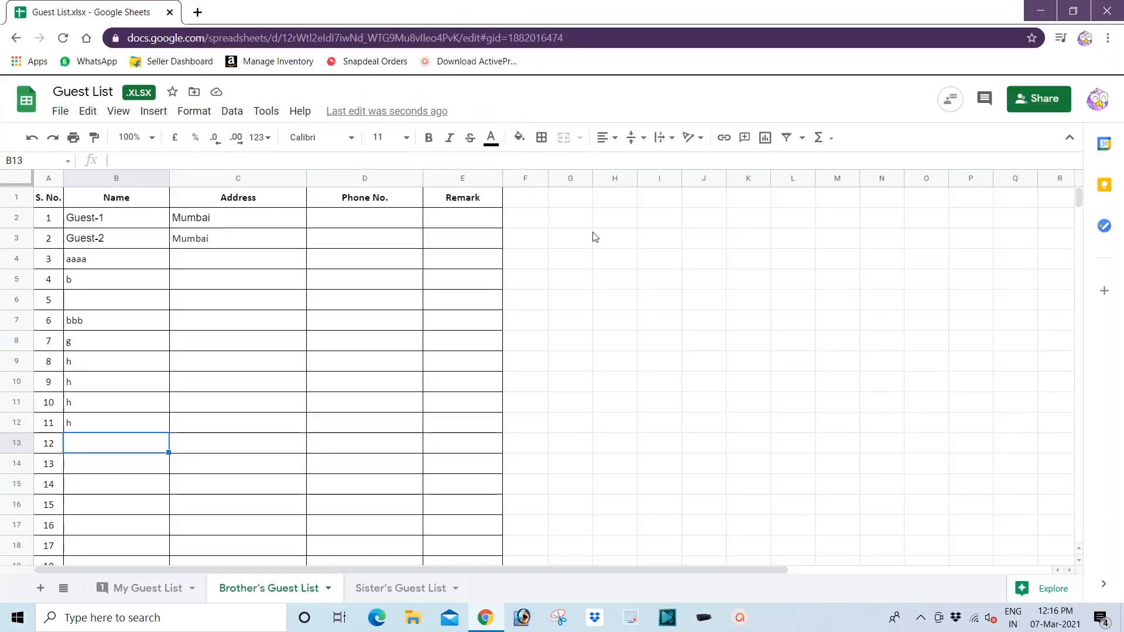
Leave the spreadsheet for the Google home page and open Google Drive in the owner's account
click(87, 39)
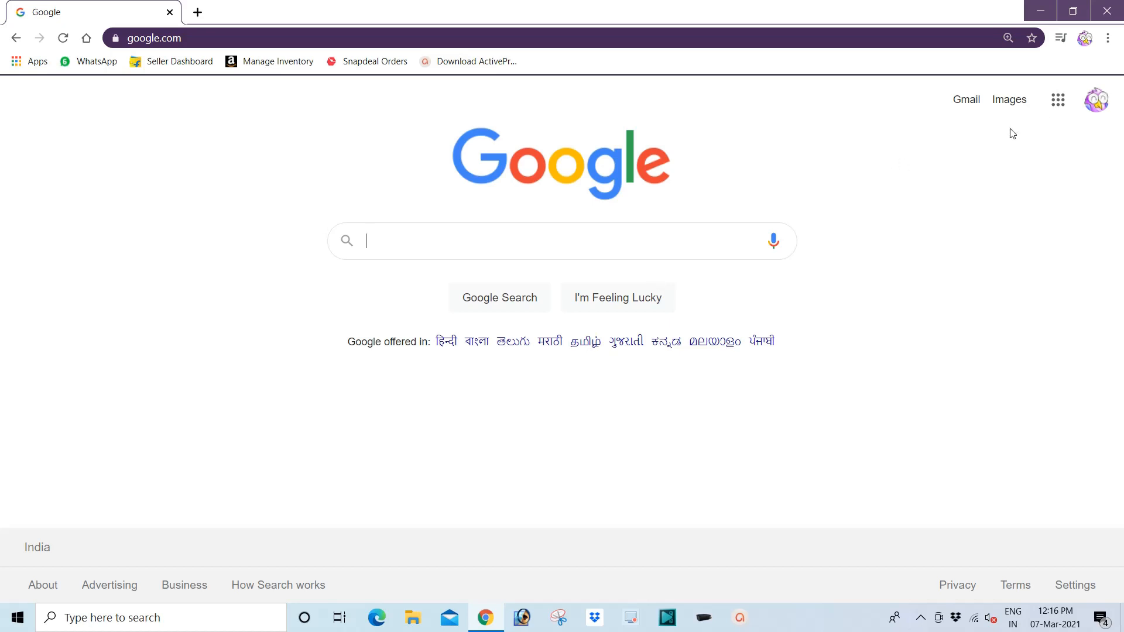
click(1058, 102)
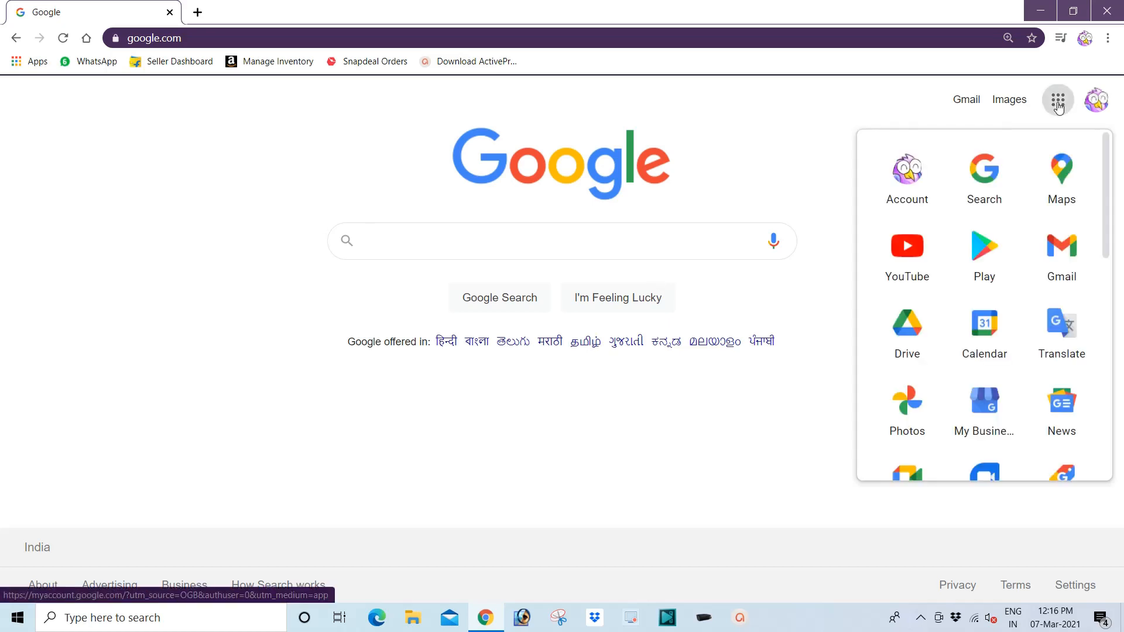
click(905, 339)
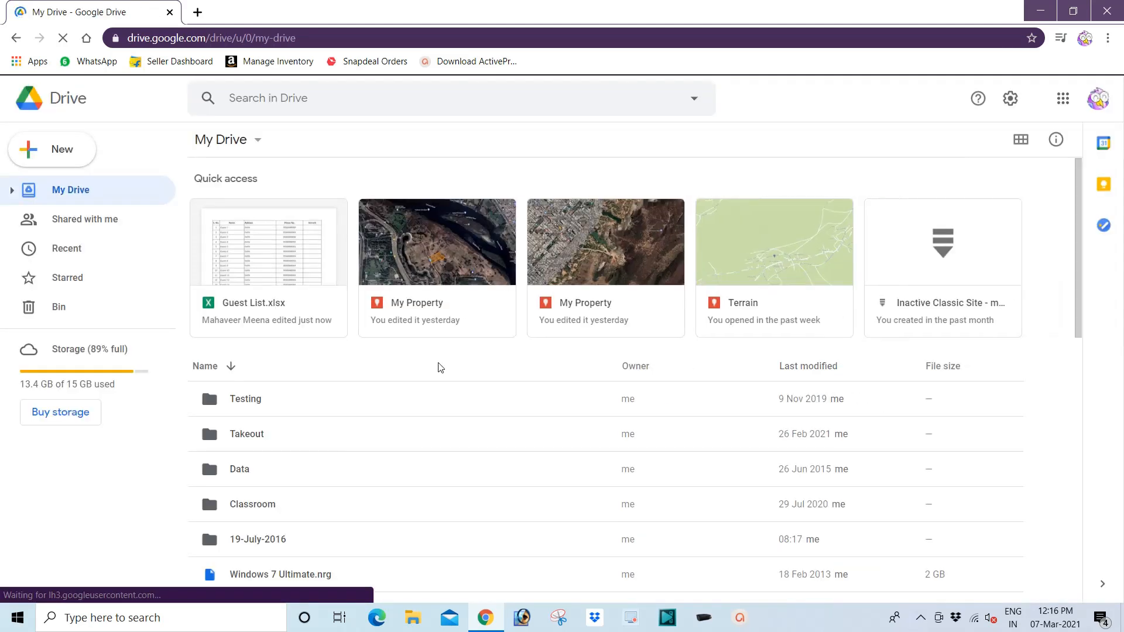
Download Guest List.xlsx from My Drive's quick access files
right_click(274, 260)
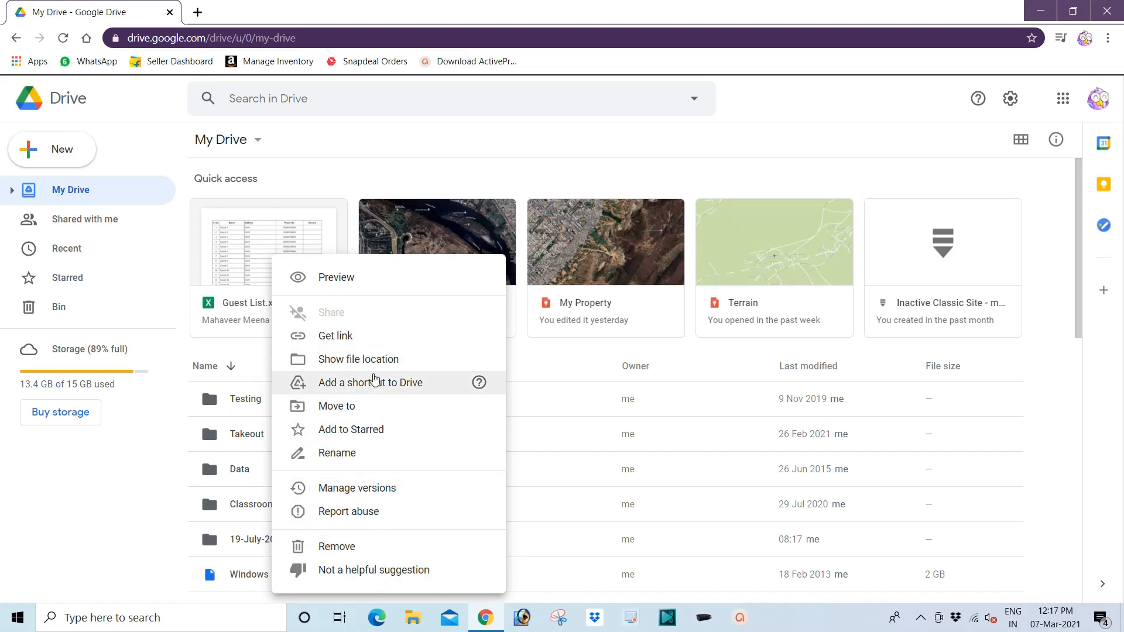
click(263, 251)
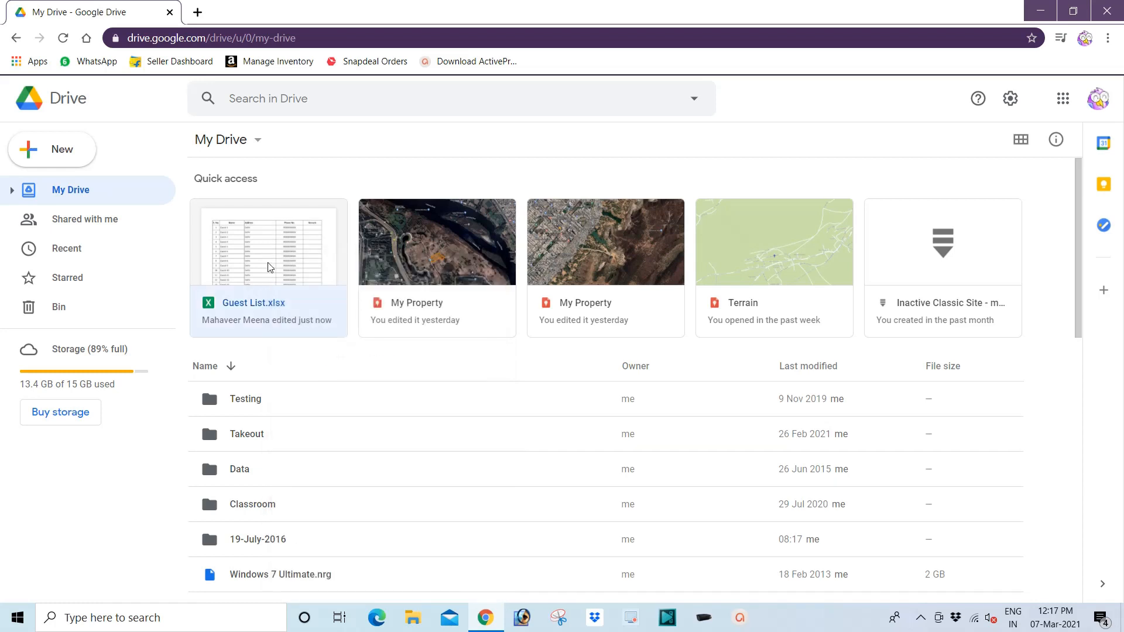
right_click(269, 265)
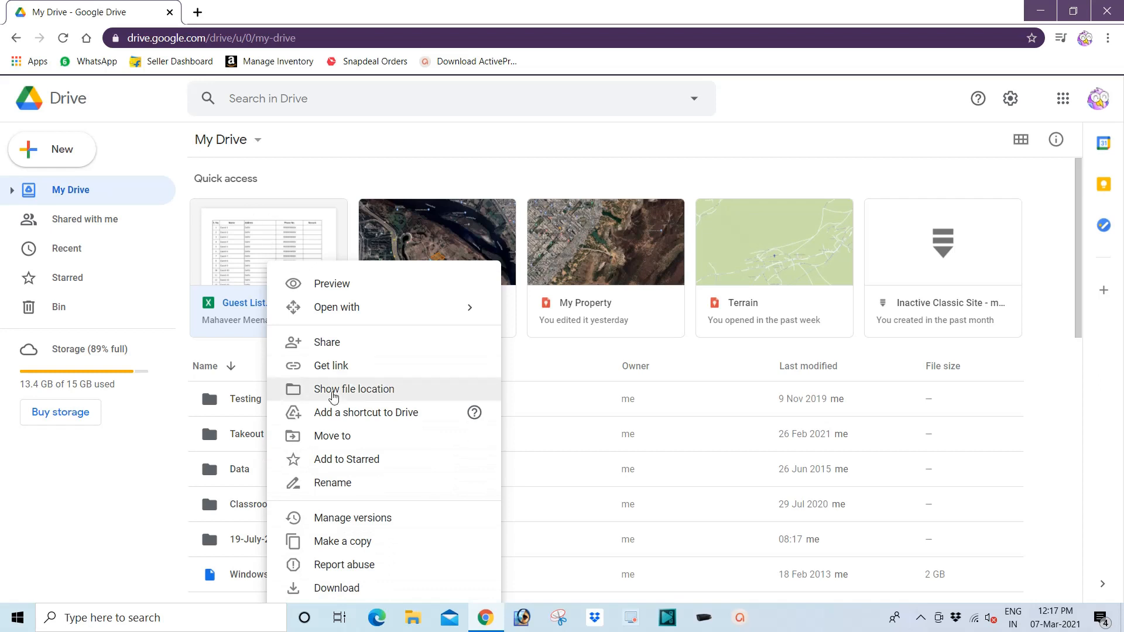
click(338, 588)
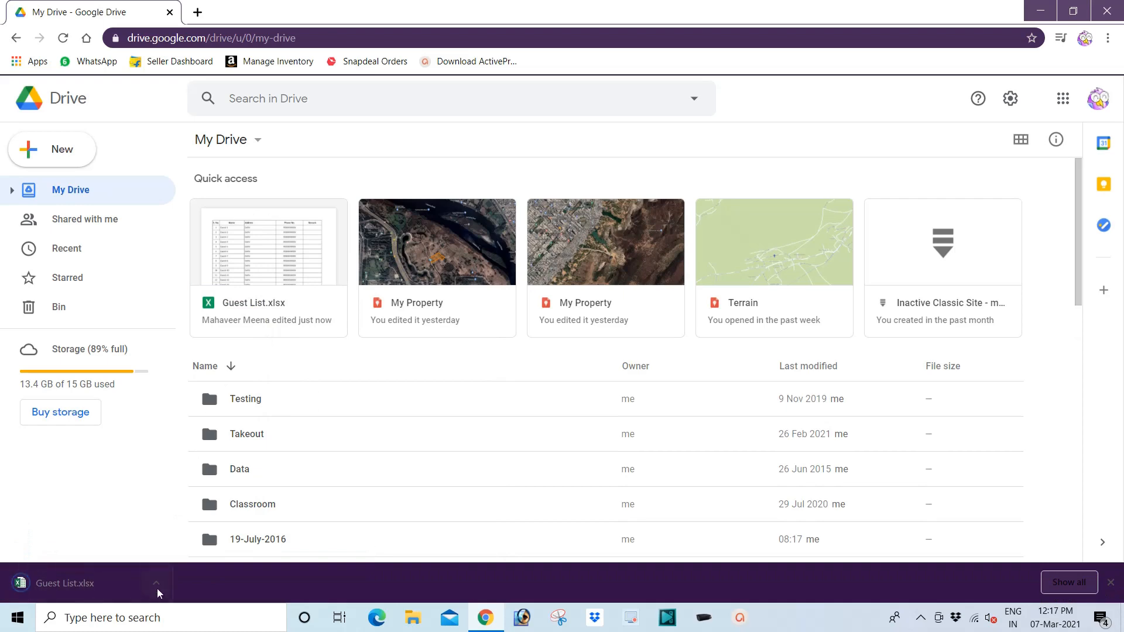
Locate the downloaded Guest List file in the Downloads folder, open it in Excel and enable editing
click(156, 587)
click(198, 534)
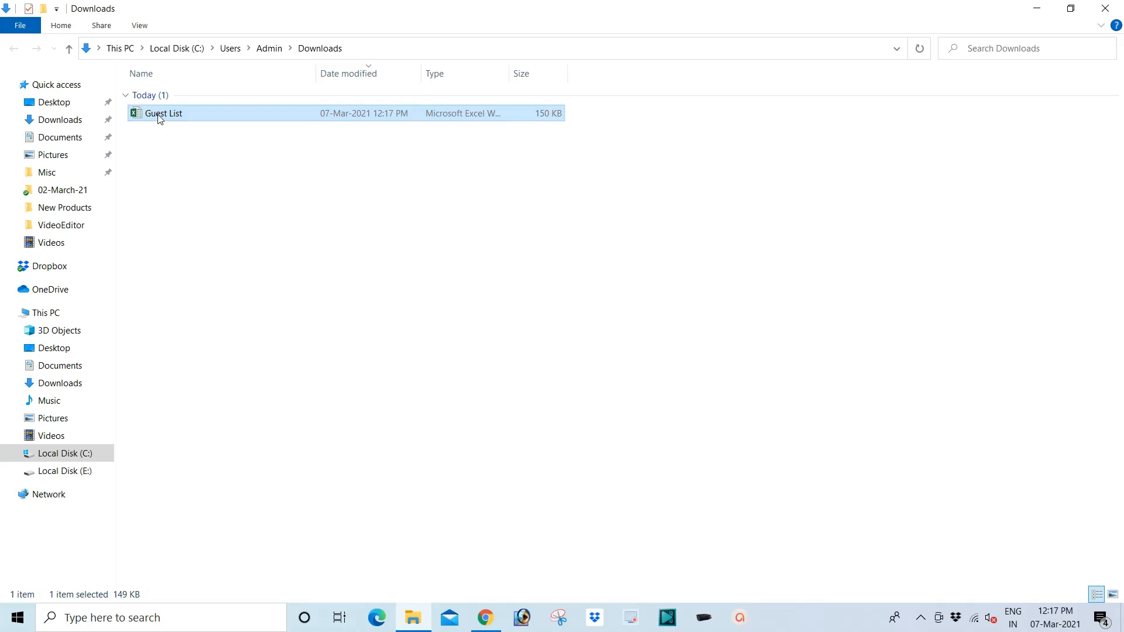
double_click(159, 114)
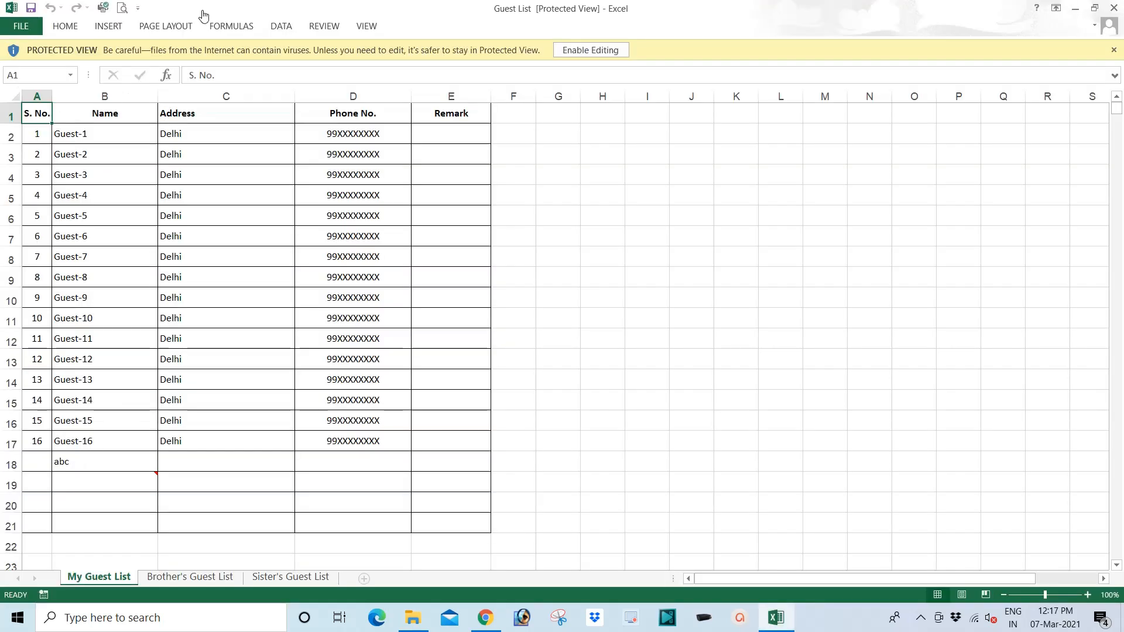
click(579, 50)
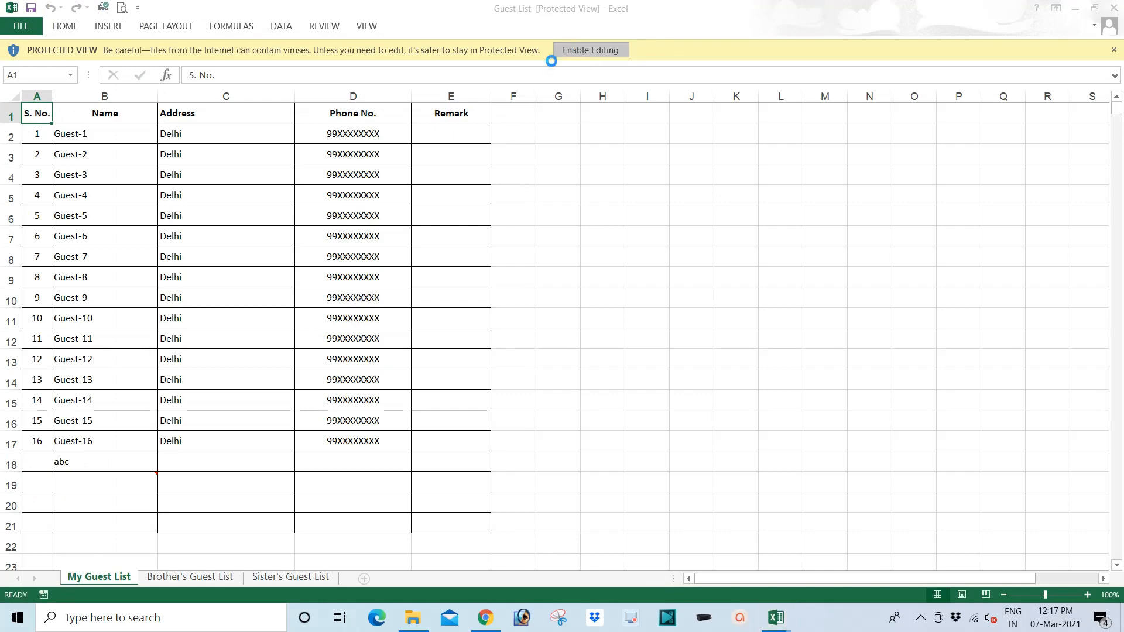
Check the guest list sheets and the comment on cell B19 of My Guest List in Excel, and close the workbook
click(196, 579)
click(291, 577)
click(186, 577)
click(102, 576)
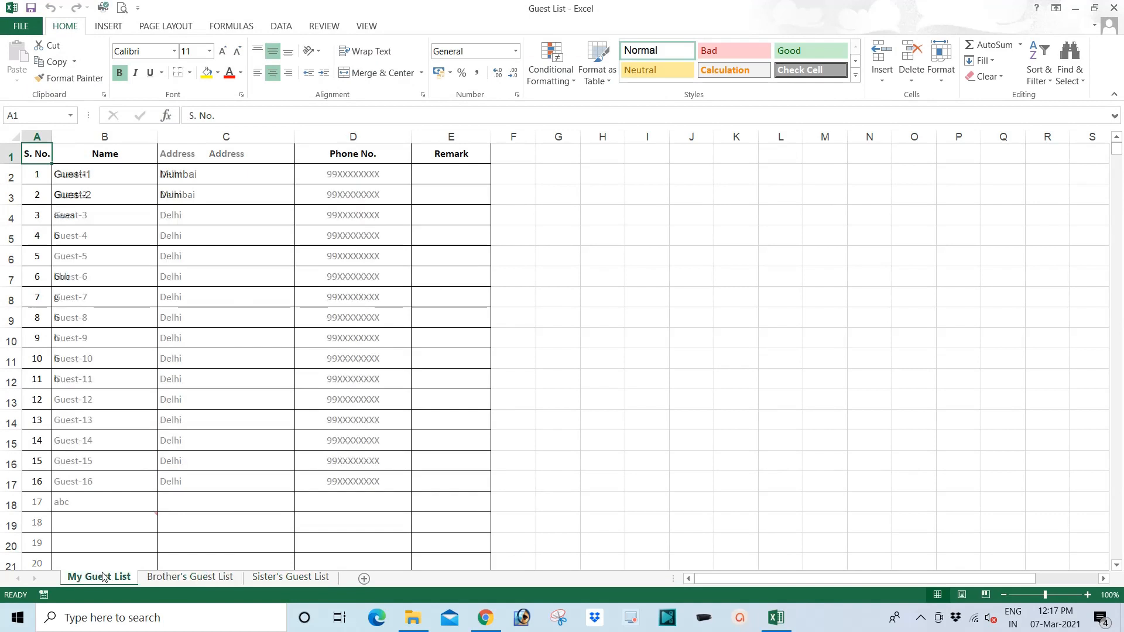
click(140, 519)
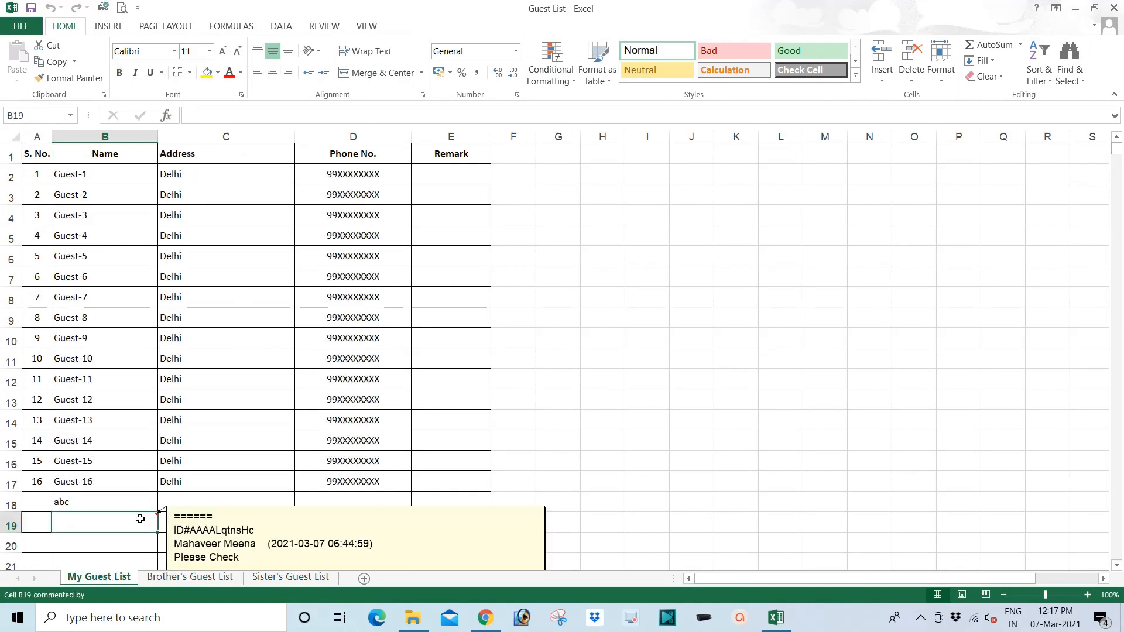
scroll(106, 389, down, 2)
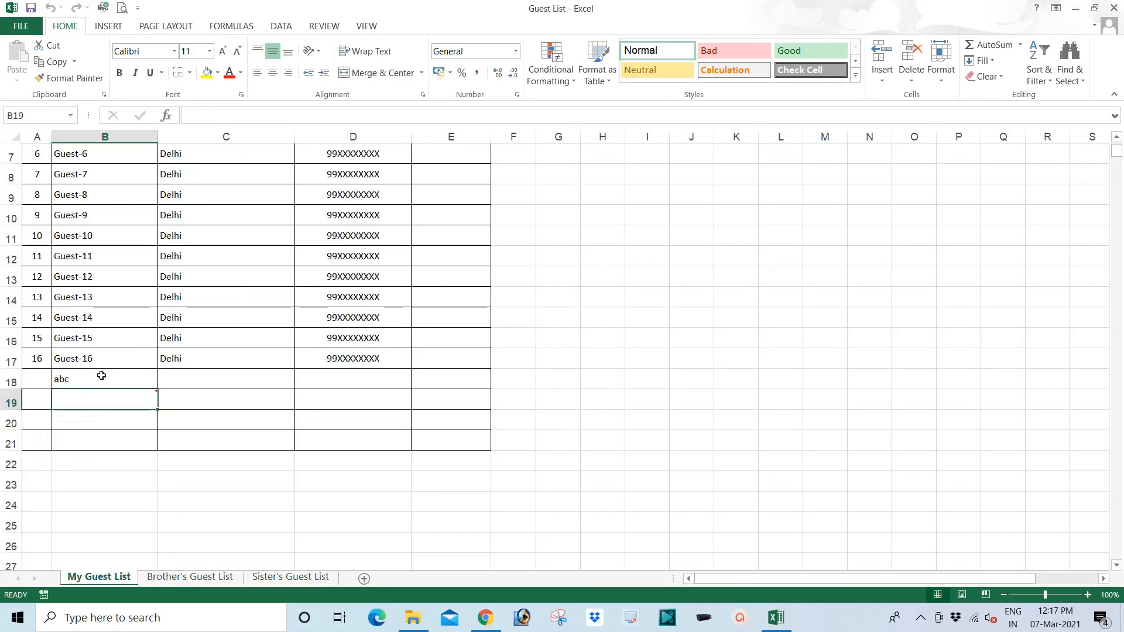
click(176, 577)
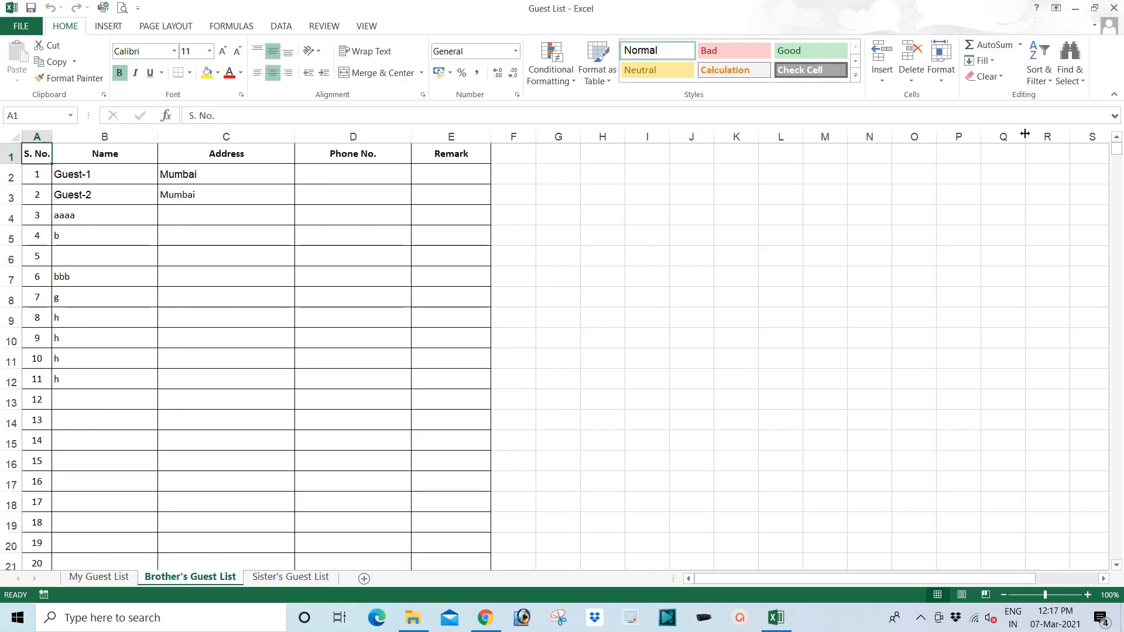
click(1114, 8)
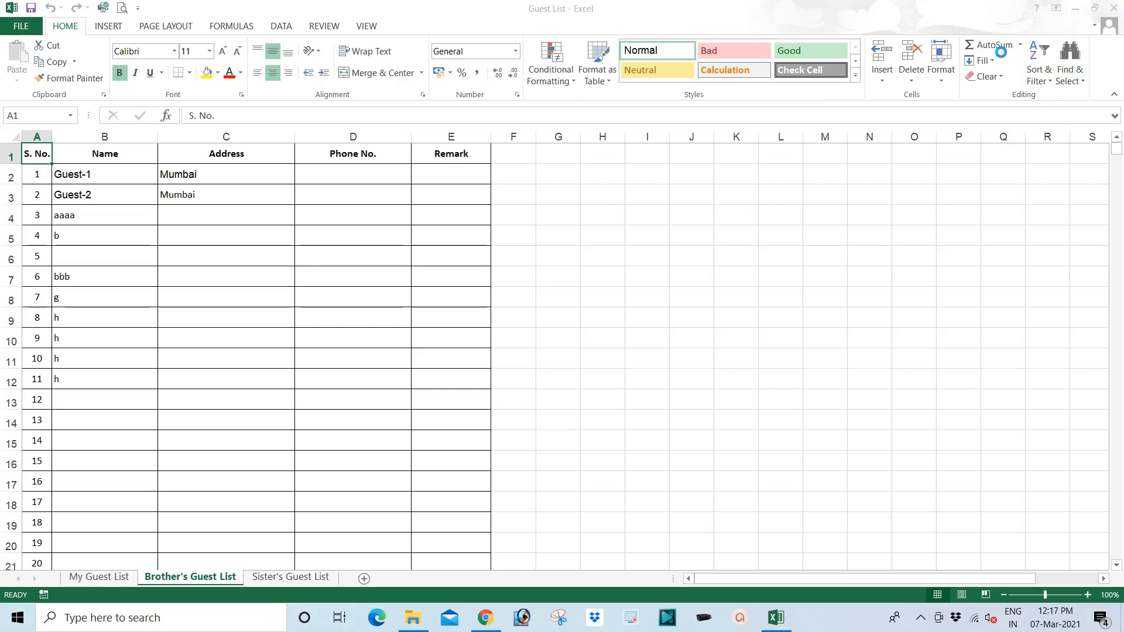